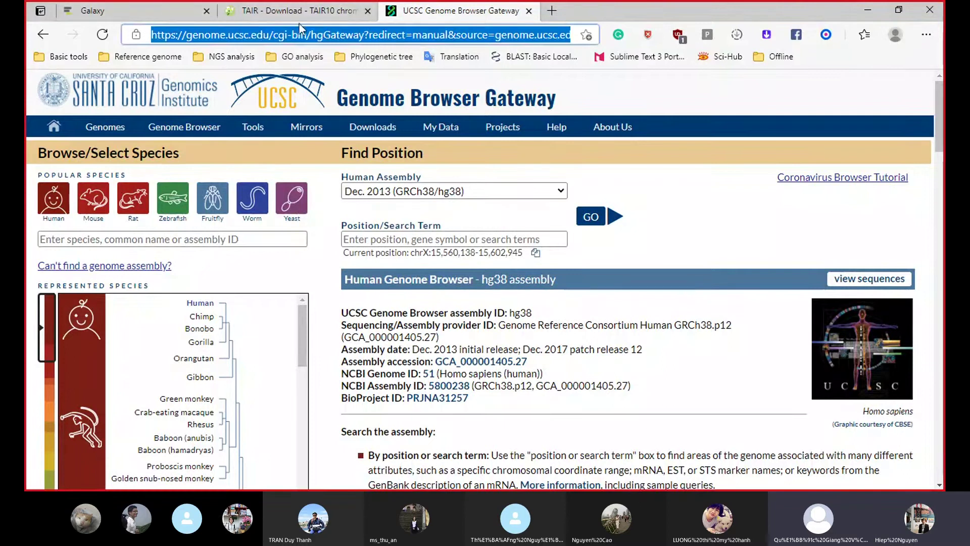
# Close the UCSC Genome Browser Gateway and TAIR download pages so that only Galaxy remains open
pyautogui.click(164, 14)
pyautogui.click(528, 10)
pyautogui.click(352, 12)
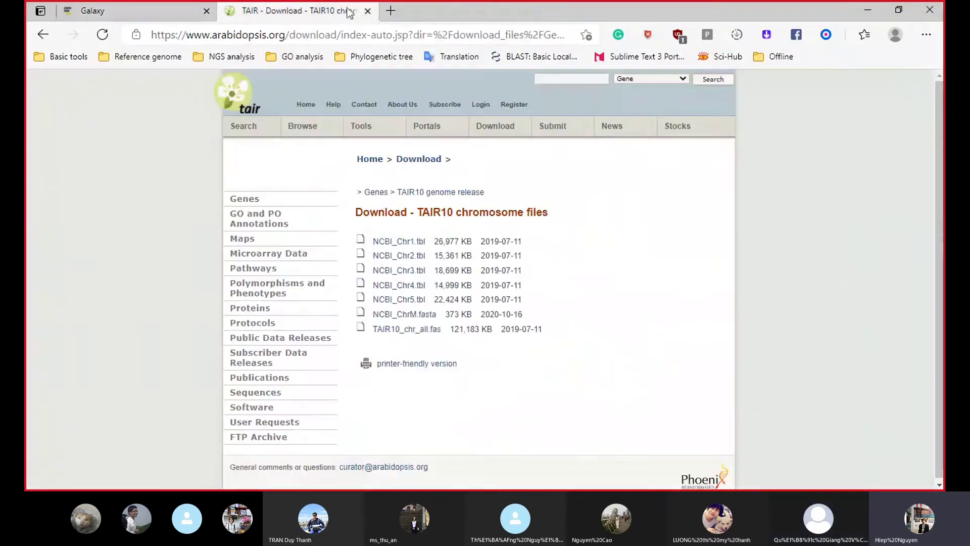
pyautogui.click(368, 11)
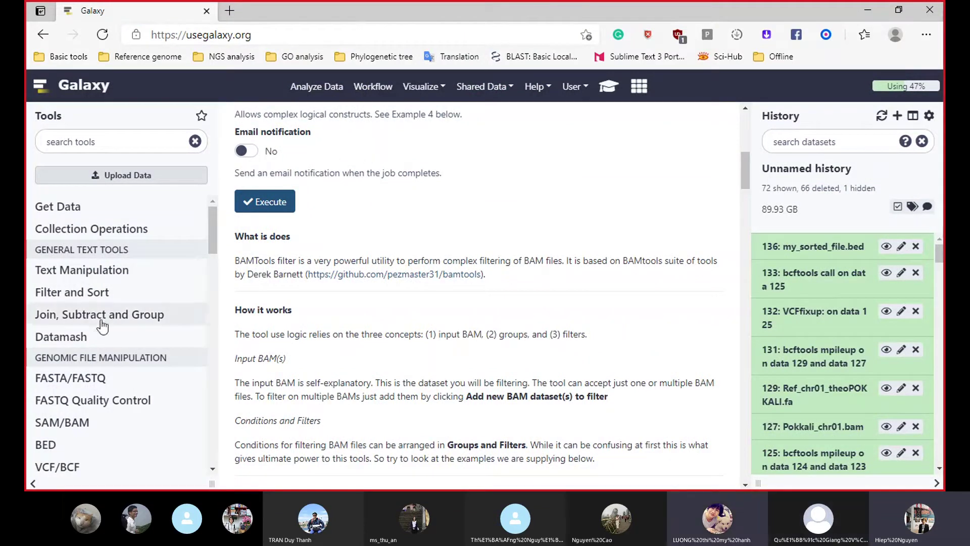
# Search the tools for hisat2 and look through the history datasets down to Reference genome.fasta and GTF.gtf
pyautogui.scroll(-3, 126, 344)
pyautogui.scroll(3, 140, 362)
pyautogui.click(138, 147)
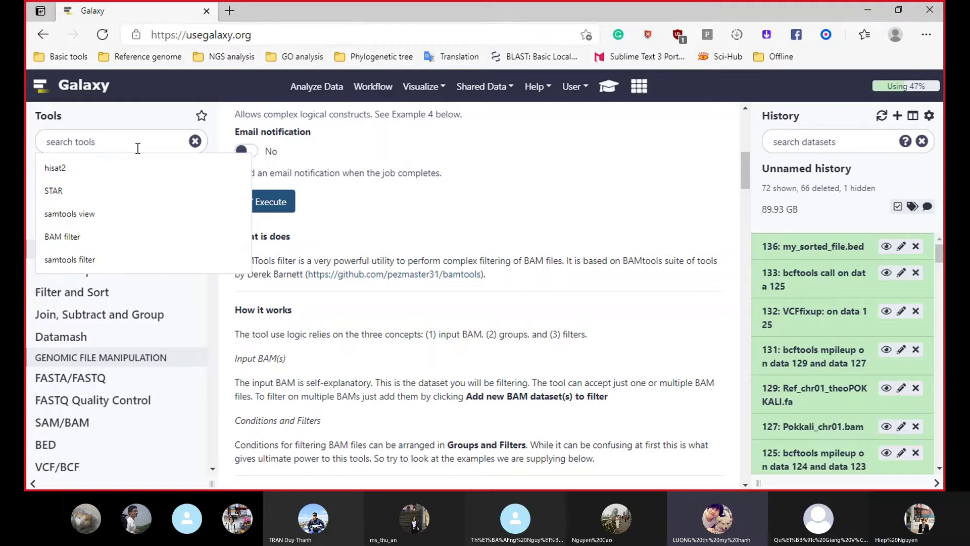
pyautogui.click(61, 169)
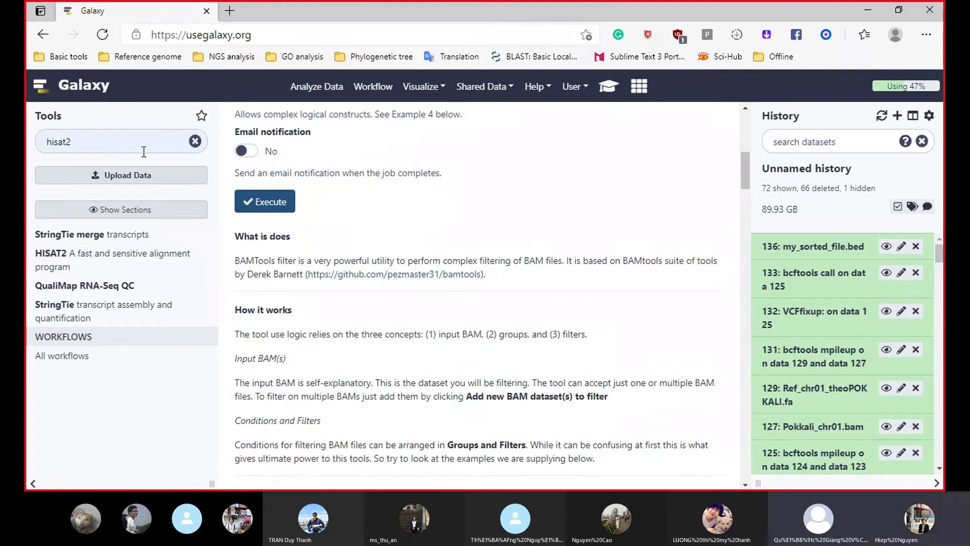
pyautogui.scroll(-20, 823, 346)
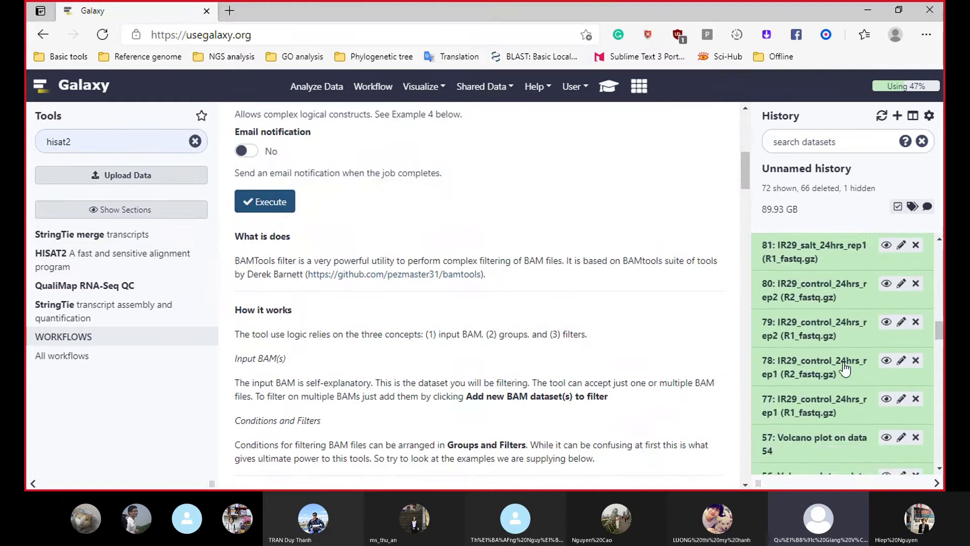
pyautogui.scroll(-15, 846, 384)
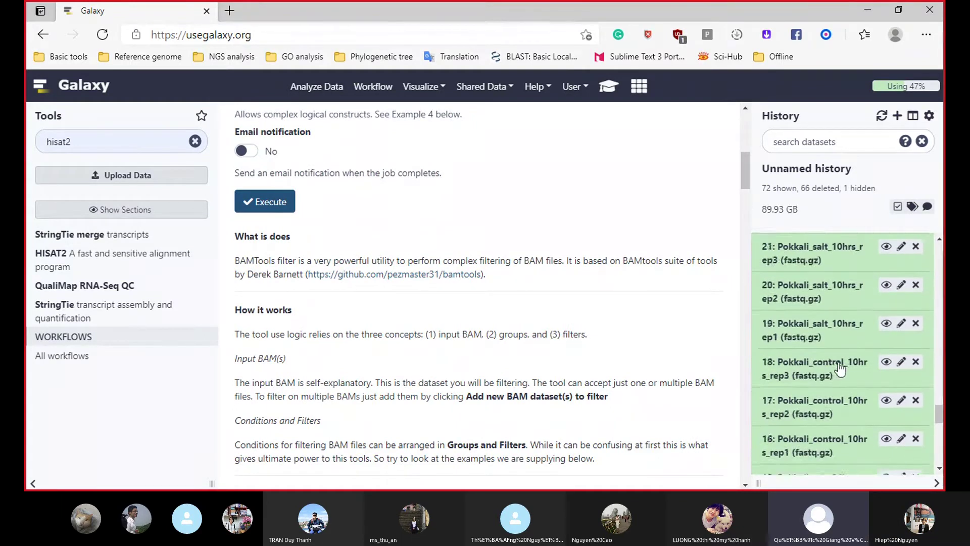
pyautogui.scroll(-8, 843, 379)
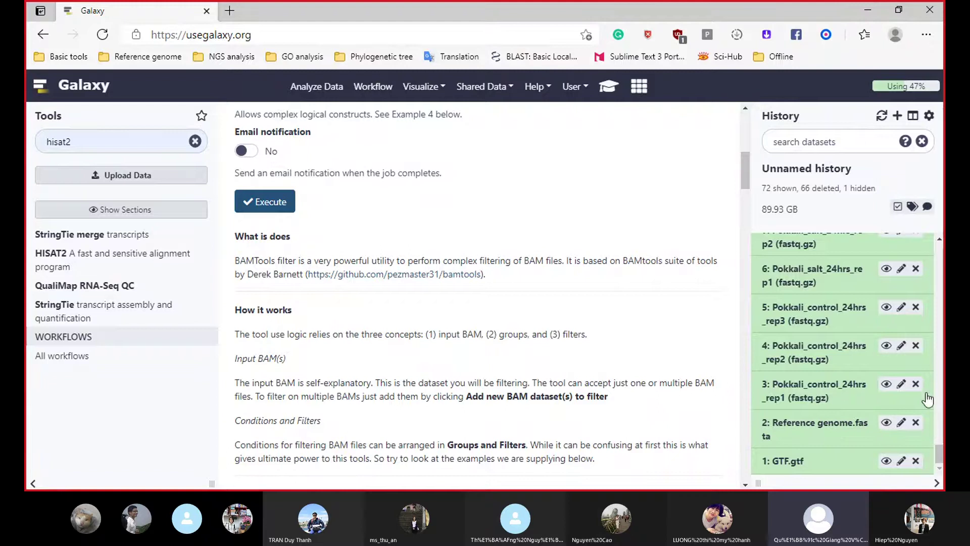
# Clear the tool search and examine the aligners listed in the Mapping category, such as Bowtie2, STAR-Fusion and BWA-MEM
pyautogui.click(195, 142)
pyautogui.scroll(-10, 161, 292)
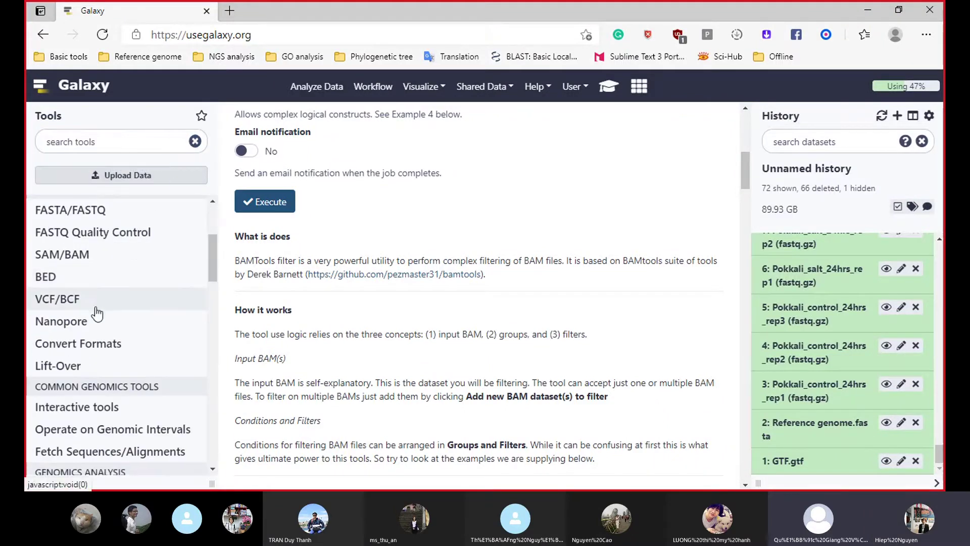
pyautogui.click(81, 244)
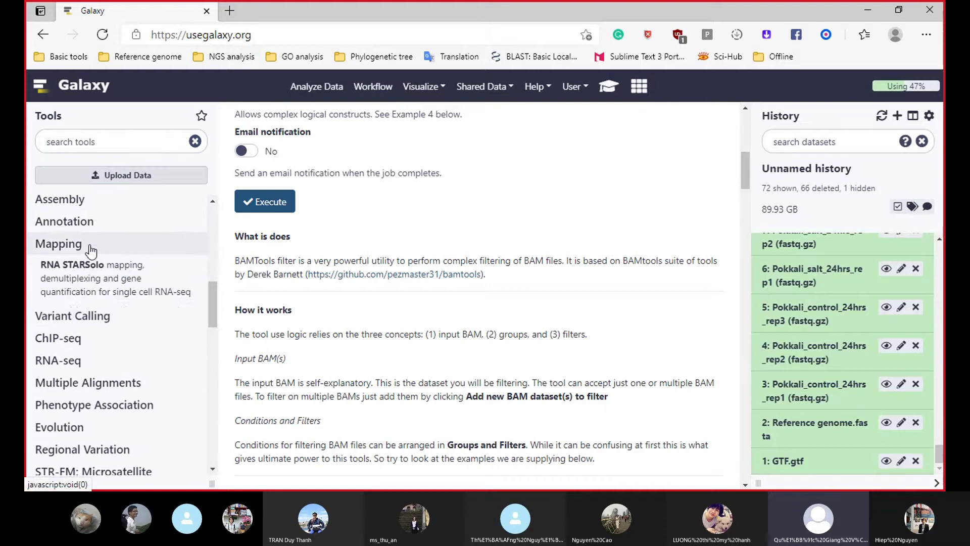
pyautogui.scroll(-2, 96, 309)
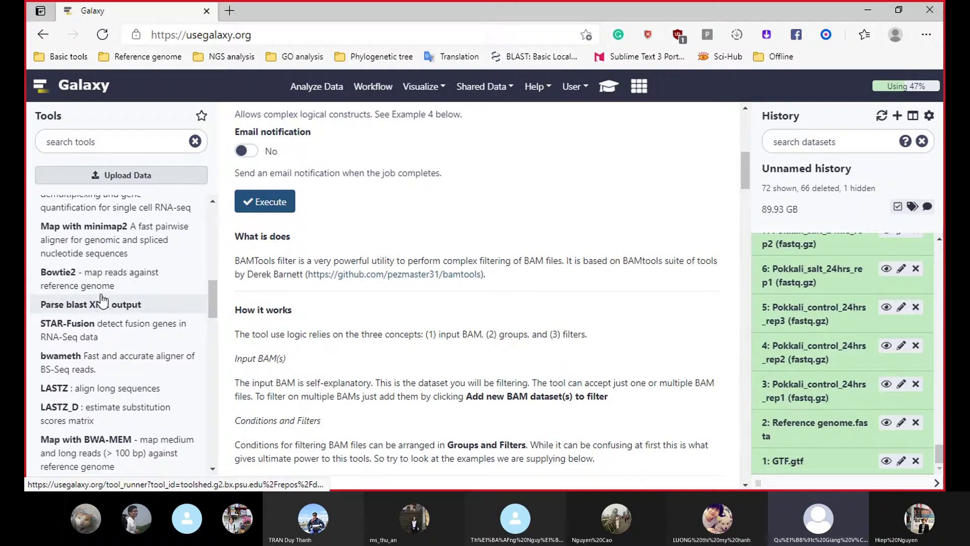
pyautogui.scroll(2, 98, 301)
pyautogui.scroll(-4, 92, 306)
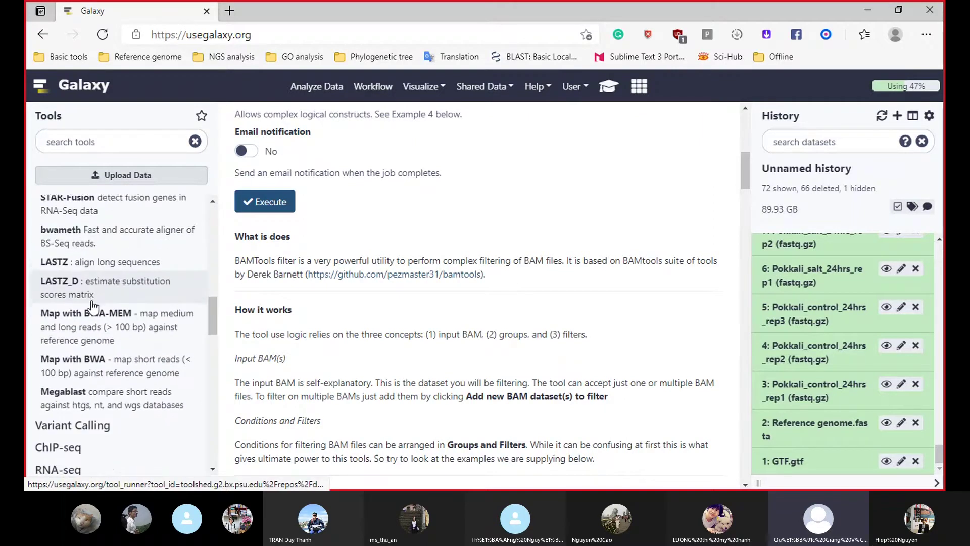
pyautogui.scroll(3, 94, 306)
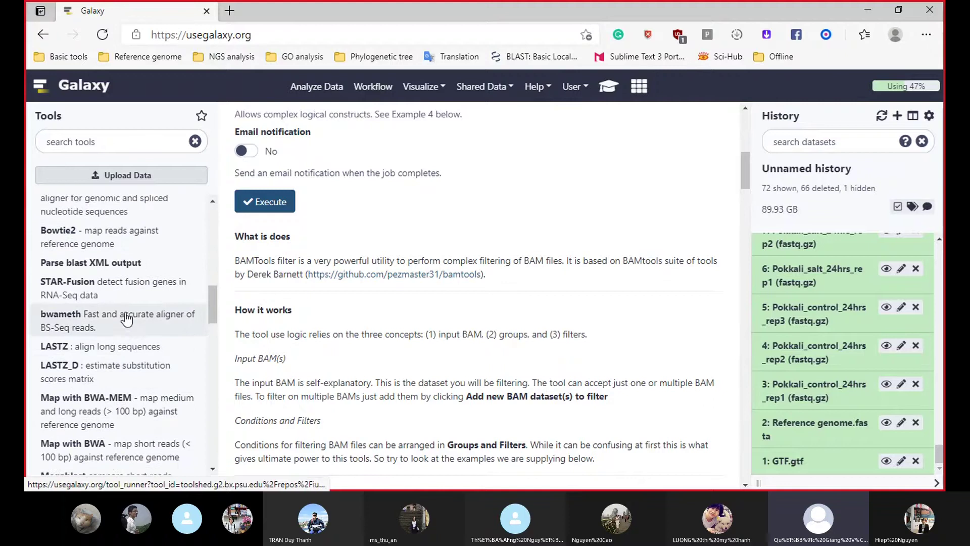
pyautogui.scroll(-2, 127, 319)
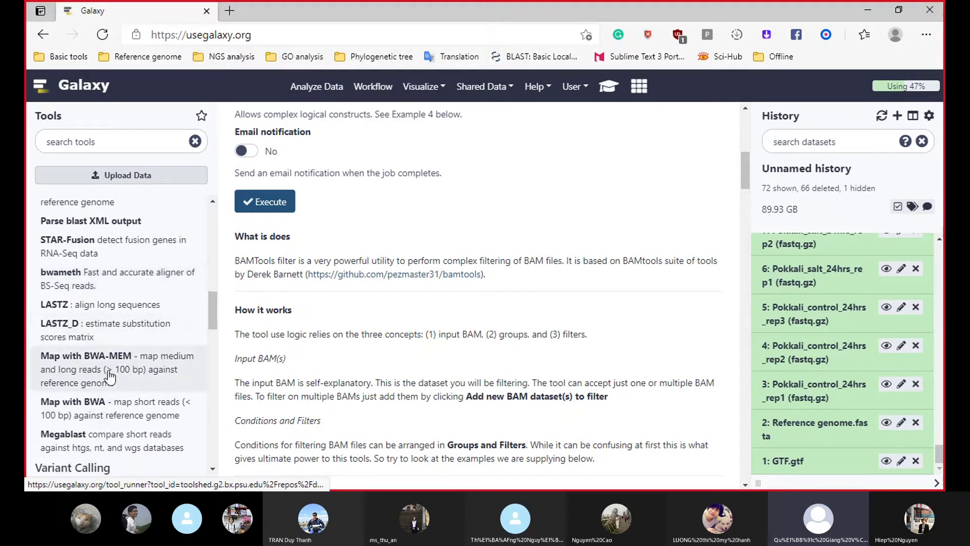
pyautogui.scroll(-3, 116, 412)
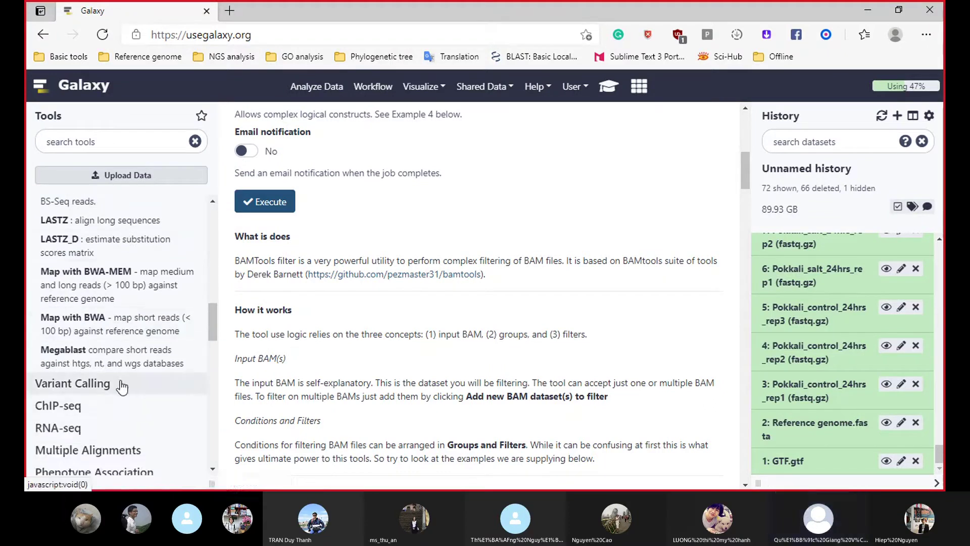
pyautogui.scroll(7, 121, 387)
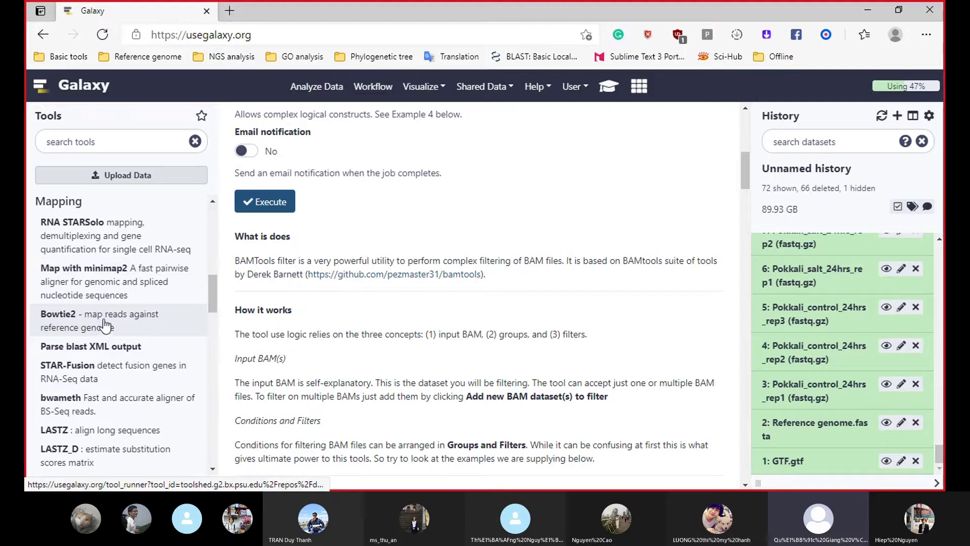
# Search the tools for STAR and open the RNA STAR gapped-read mapper
pyautogui.click(112, 144)
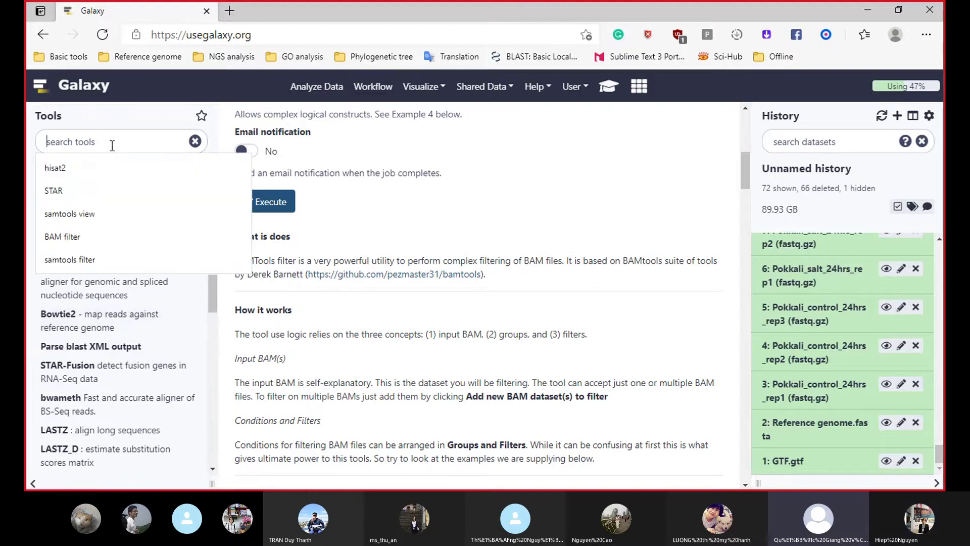
pyautogui.click(114, 168)
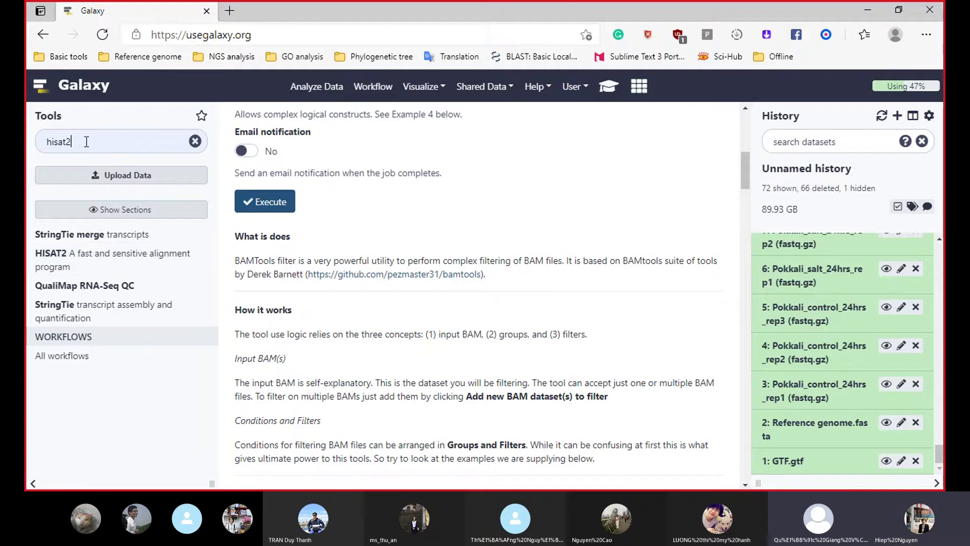
pyautogui.moveTo(85, 141); pyautogui.dragTo(40, 137)
pyautogui.write('STAR')
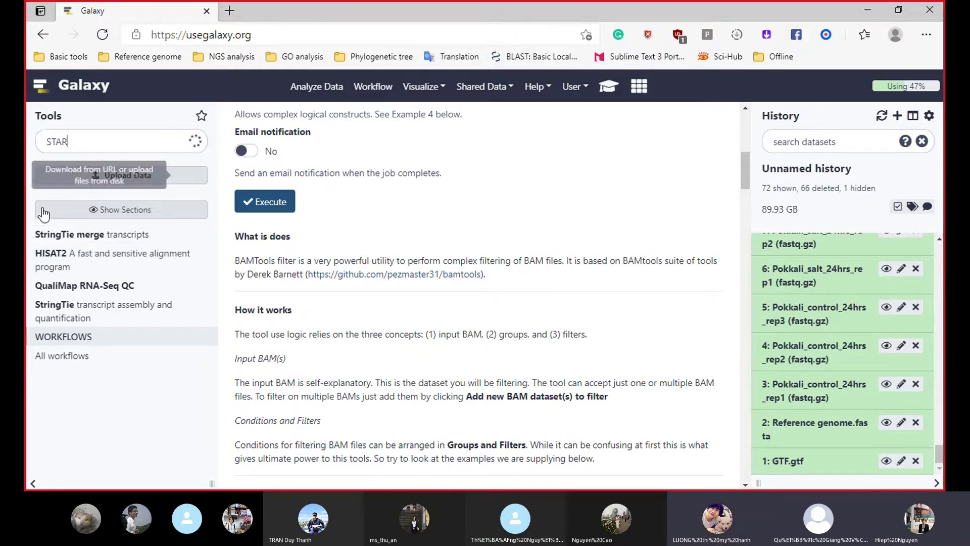
pyautogui.scroll(-1, 110, 306)
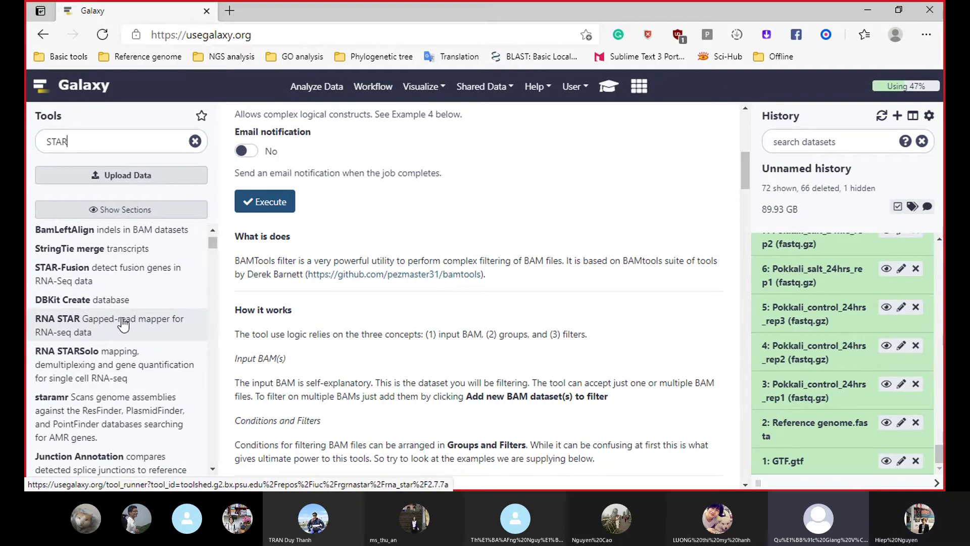
pyautogui.click(123, 325)
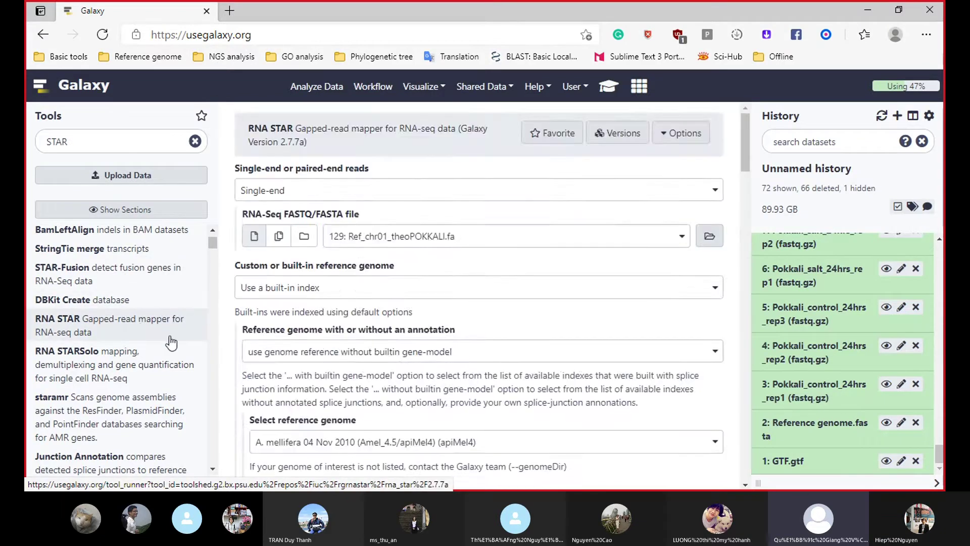
# Look through the RNA STAR parameters, from the gene model and BAM output settings down to the tool's description
pyautogui.scroll(-4, 343, 248)
pyautogui.scroll(-7, 343, 247)
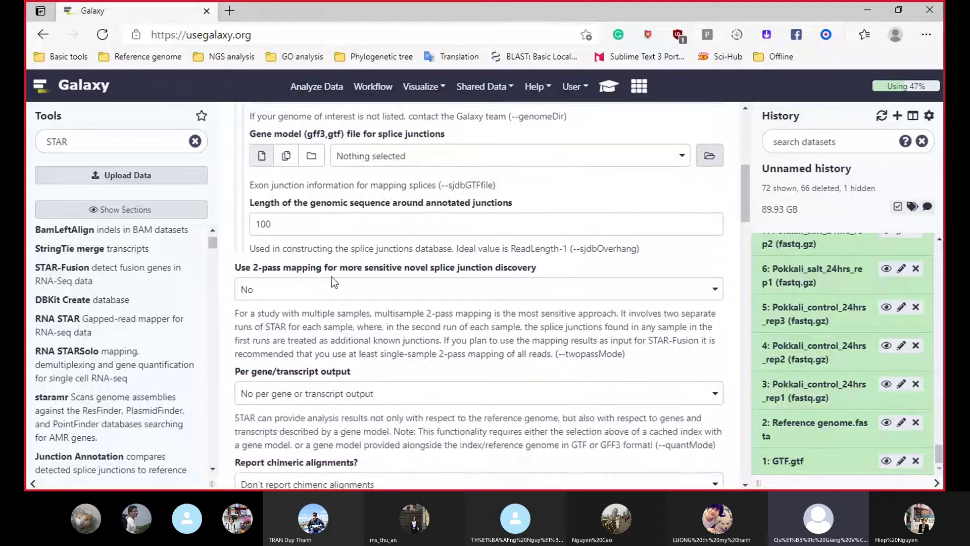
pyautogui.scroll(-9, 314, 307)
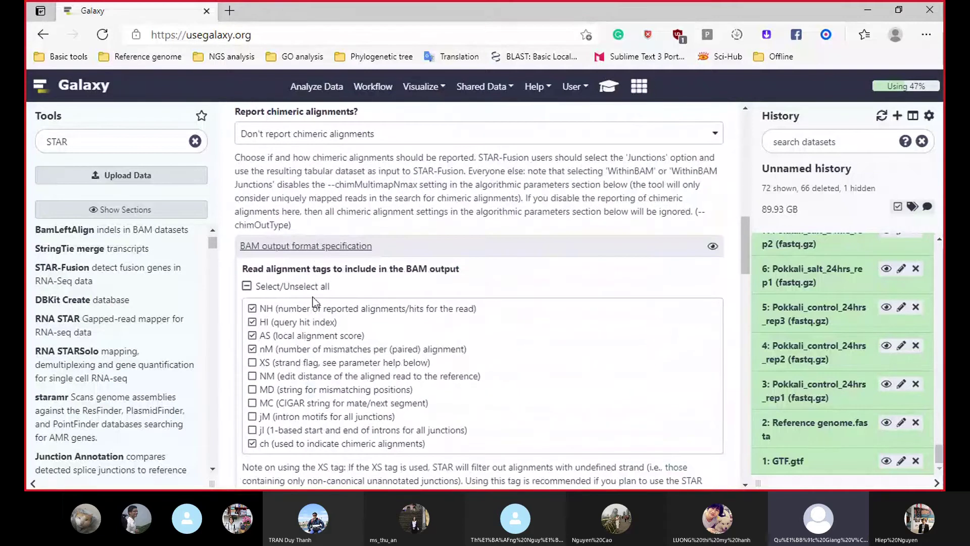
pyautogui.scroll(-5, 318, 267)
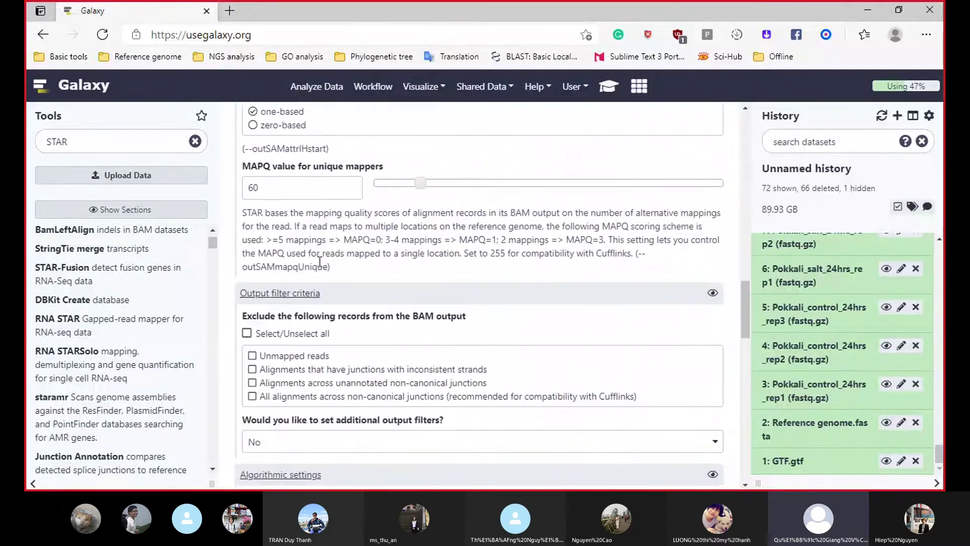
pyautogui.scroll(3, 359, 286)
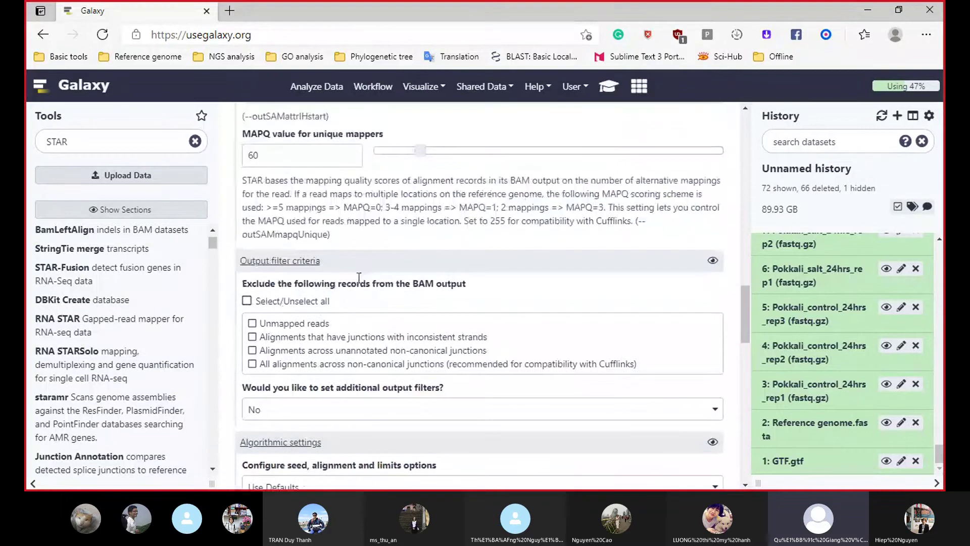
pyautogui.scroll(-8, 387, 250)
# Find "splice" on the RNA STAR page and highlight the splice-junction wording in the reference annotation help text
pyautogui.hotkey('ctrl', 'f')
pyautogui.write('splice')
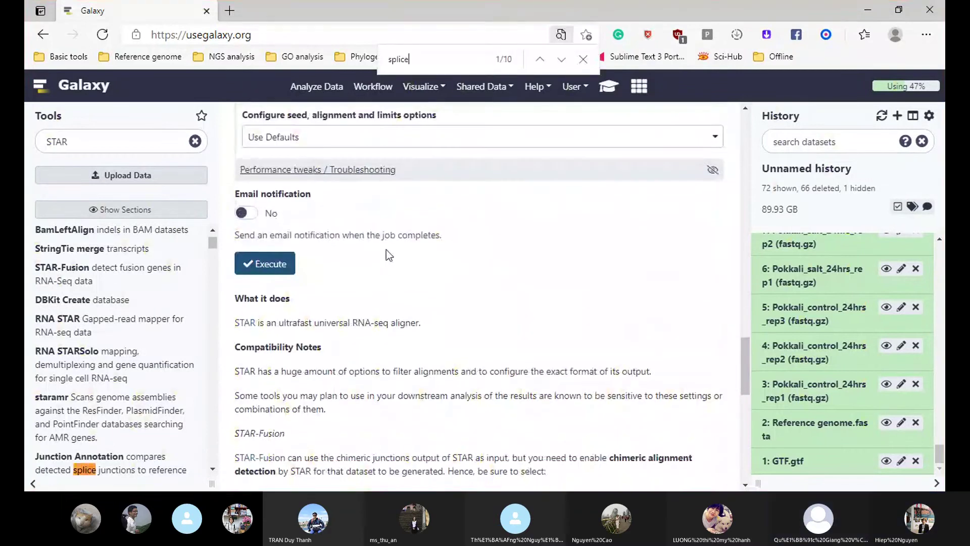
pyautogui.press('Return')
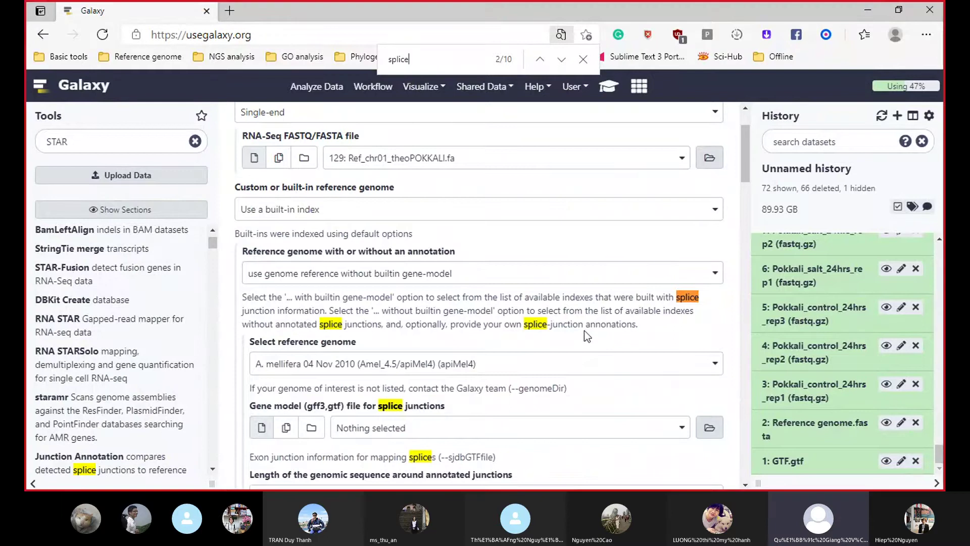
pyautogui.moveTo(525, 329); pyautogui.dragTo(584, 317)
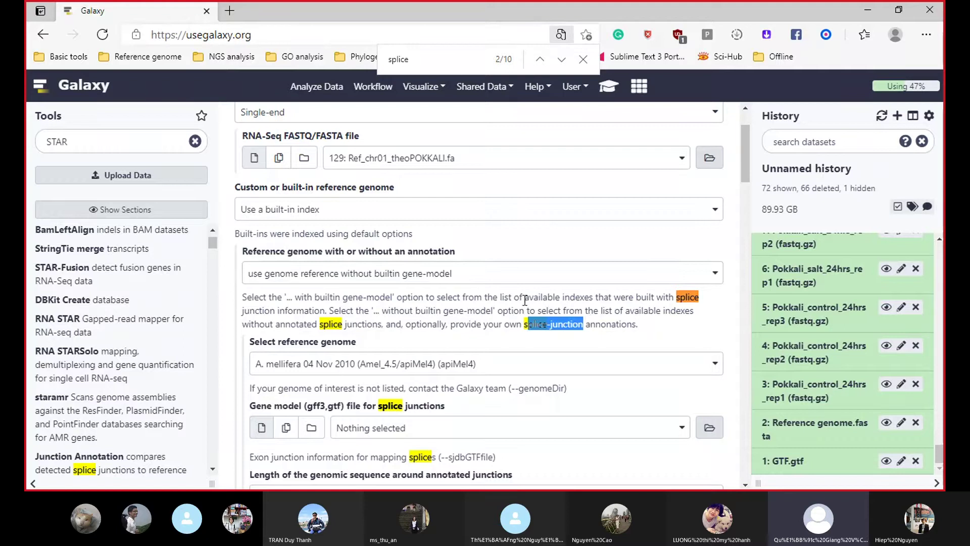
pyautogui.click(523, 322)
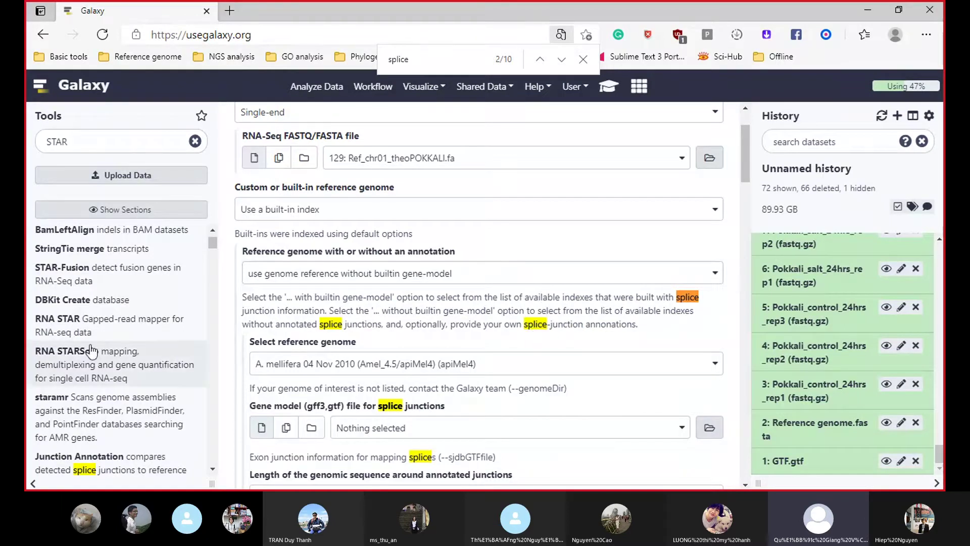
# Replace the tool search with hisat2 and open the HISAT2 alignment program
pyautogui.click(195, 141)
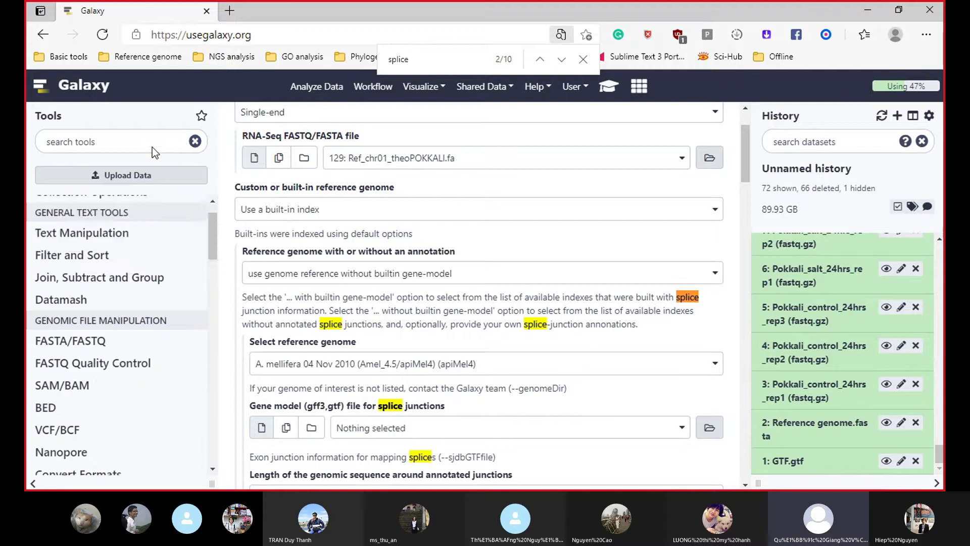
pyautogui.click(147, 133)
pyautogui.write('HISAT2')
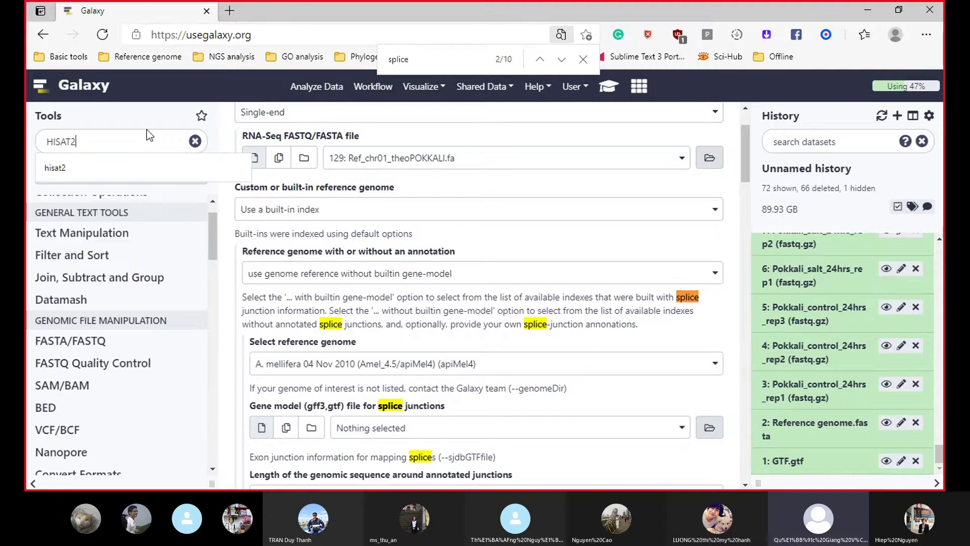
pyautogui.press('Down')
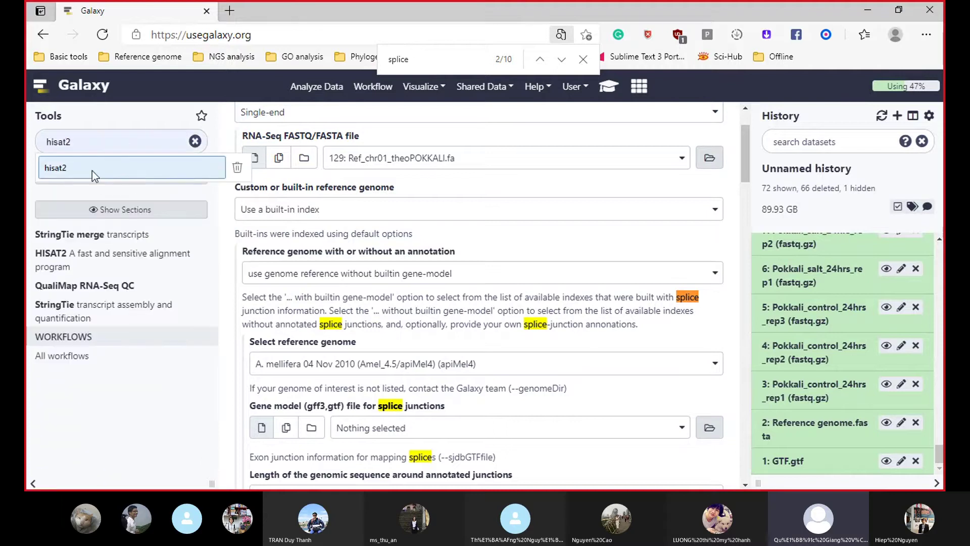
pyautogui.click(92, 170)
pyautogui.click(50, 254)
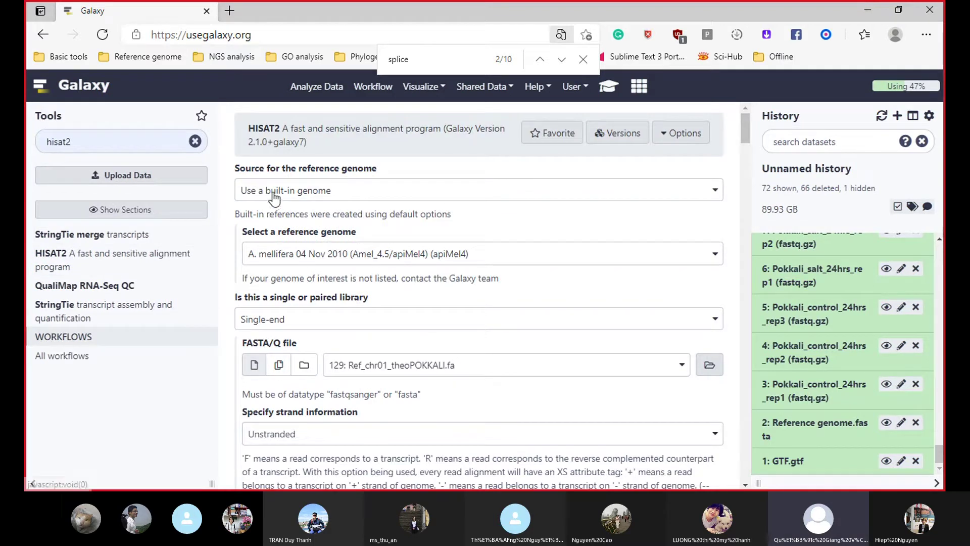
# Close the page text search and set HISAT2's source for the reference genome to Use a genome from history
pyautogui.click(584, 59)
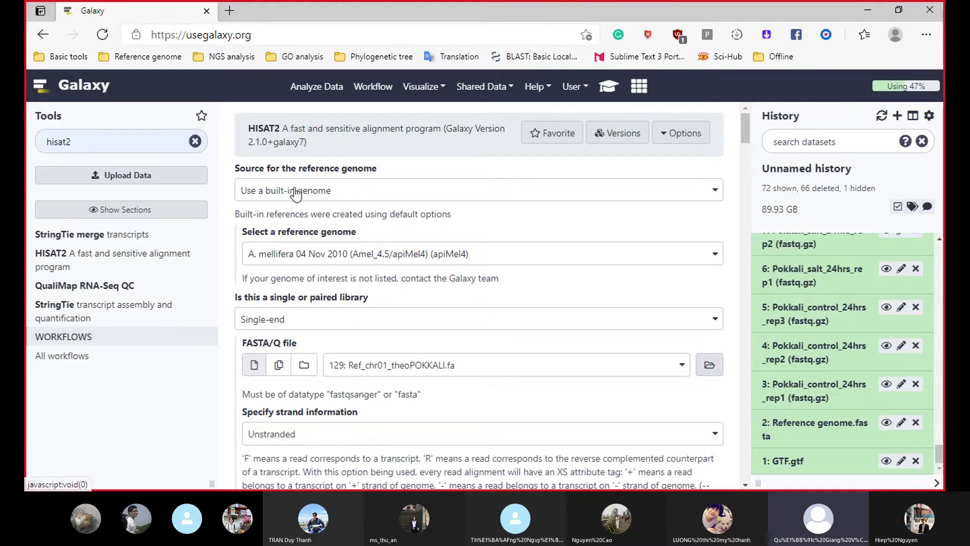
pyautogui.click(273, 188)
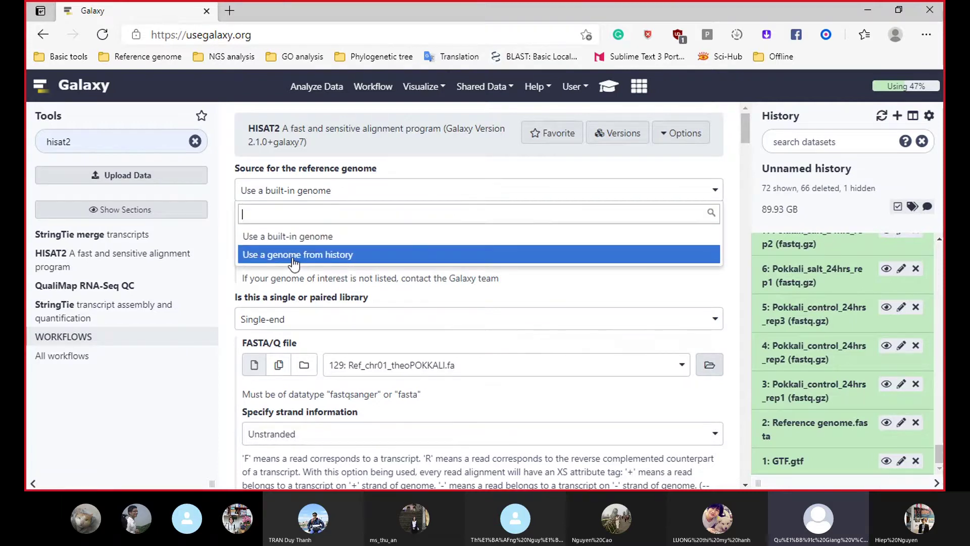
pyautogui.click(331, 255)
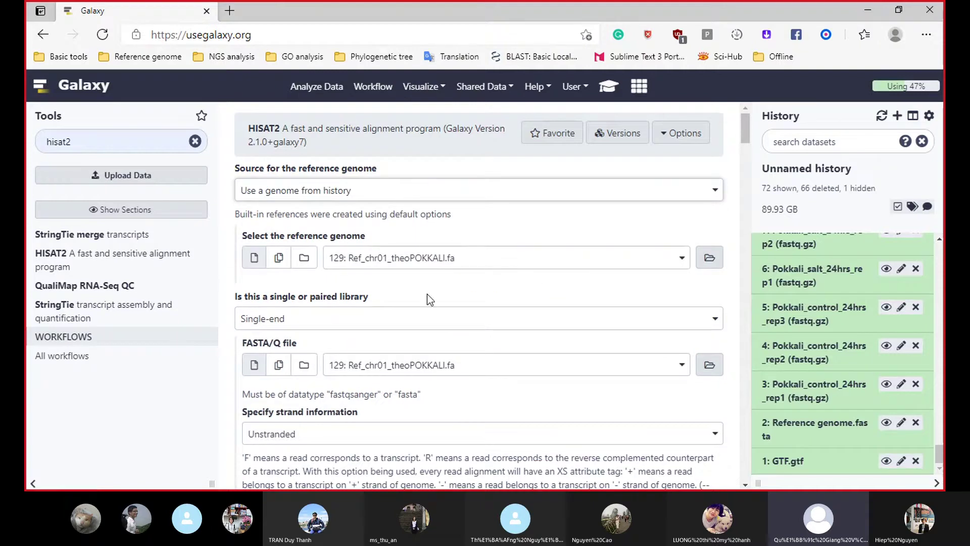
# Select 2: Reference genome.fasta as the reference genome for HISAT2
pyautogui.click(462, 259)
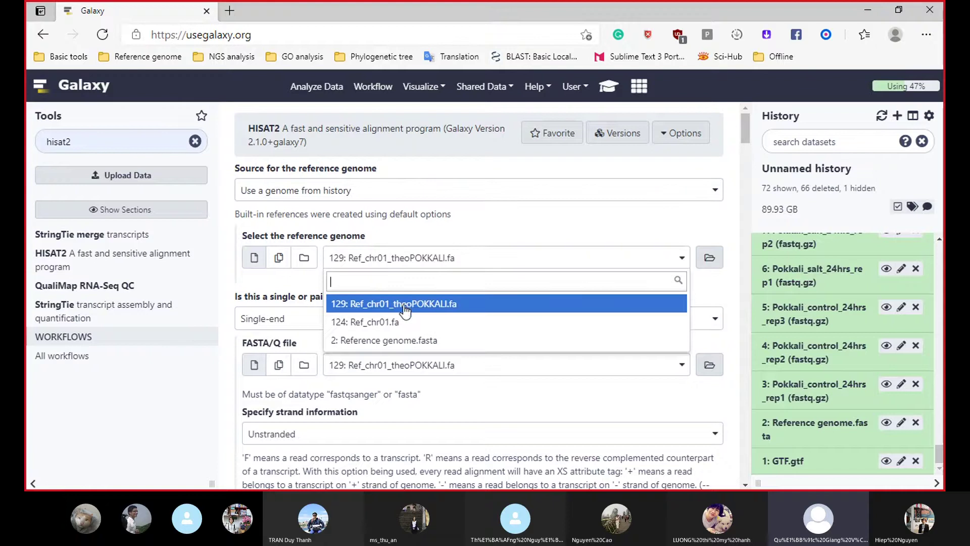
pyautogui.click(385, 341)
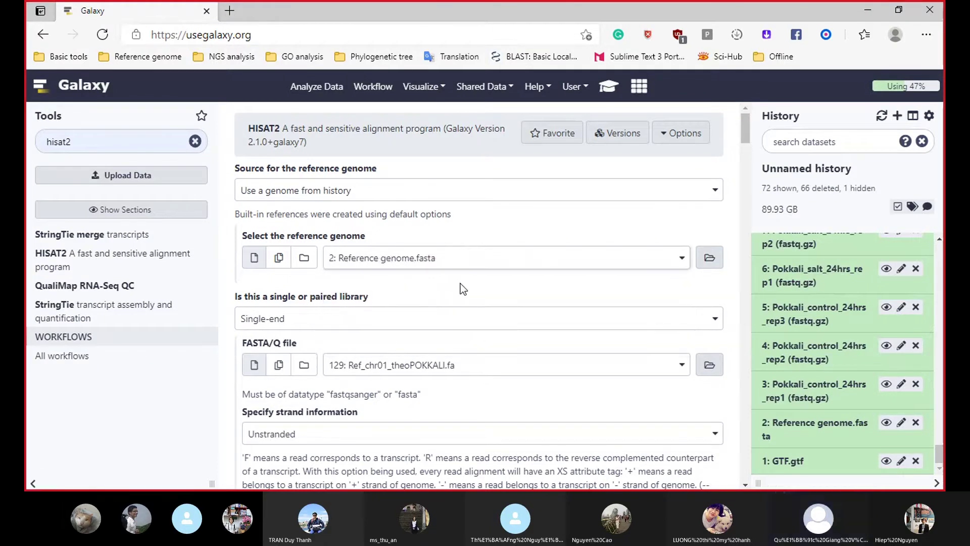
pyautogui.scroll(-1, 315, 236)
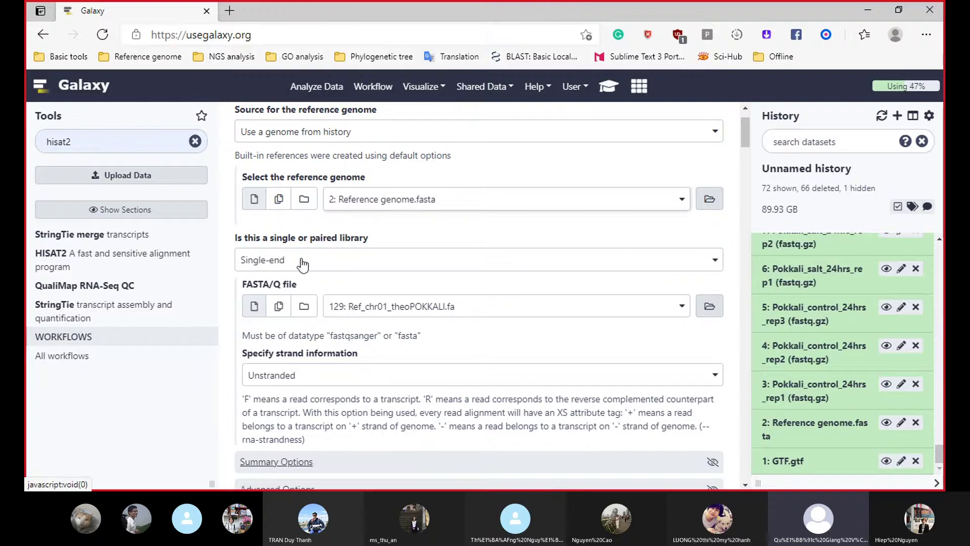
# Try the Paired-end library type to compare its two read-file inputs, and return the library type to Single-end
pyautogui.click(408, 308)
pyautogui.scroll(-2, 455, 410)
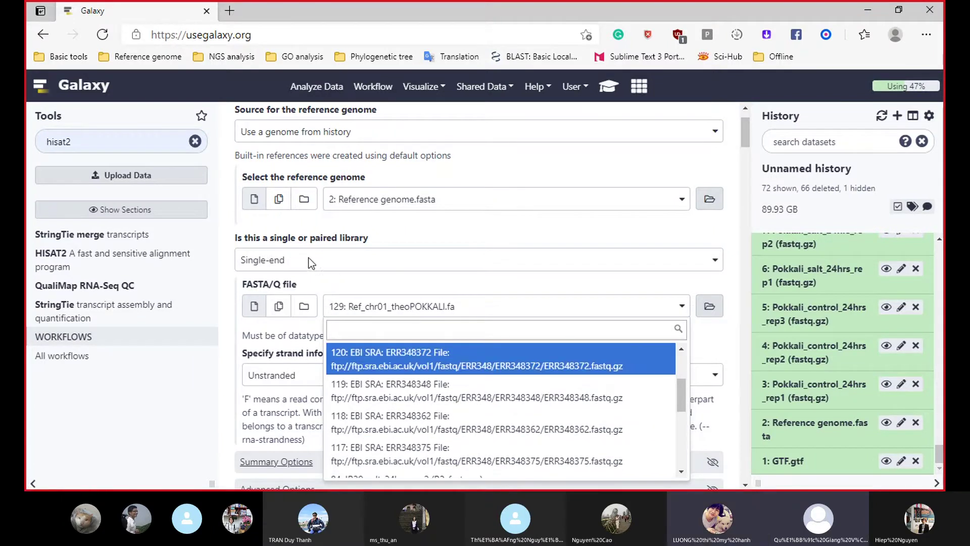
pyautogui.click(312, 260)
pyautogui.click(312, 261)
pyautogui.click(374, 321)
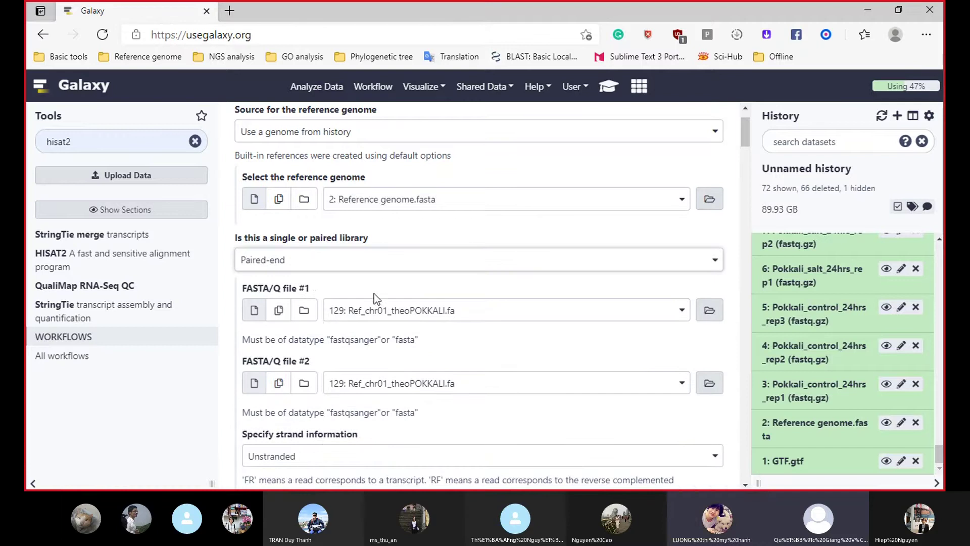
pyautogui.doubleClick(307, 360)
pyautogui.click(304, 261)
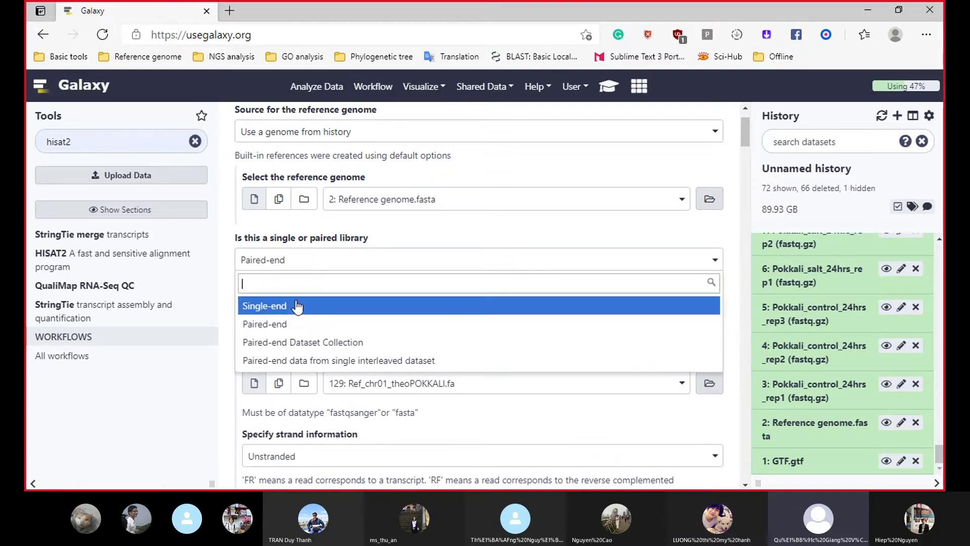
pyautogui.click(318, 306)
# Choose 3: Pokkali_control_24hrs_rep1 (fastq.gz) as the FASTA/Q file for the single-end library
pyautogui.click(430, 306)
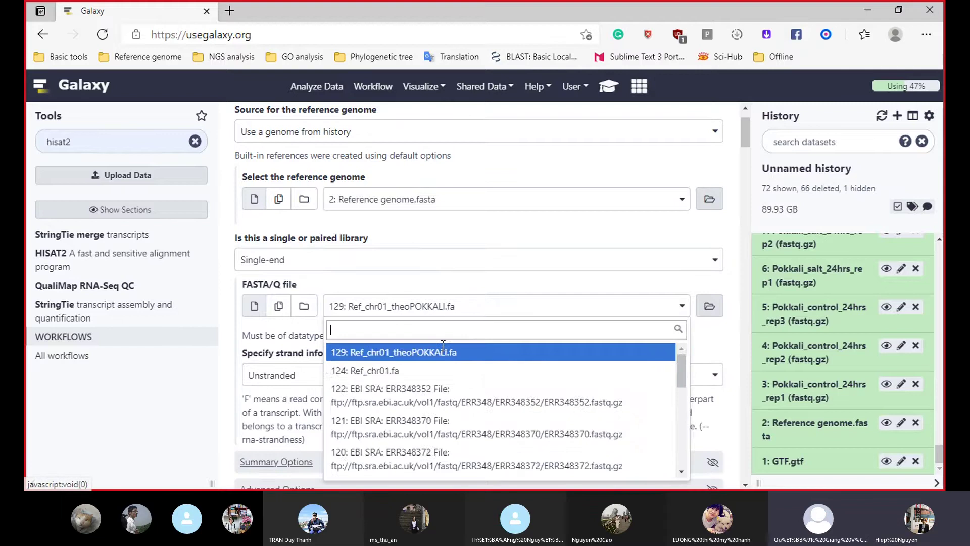
pyautogui.scroll(-10, 556, 415)
pyautogui.scroll(-5, 580, 426)
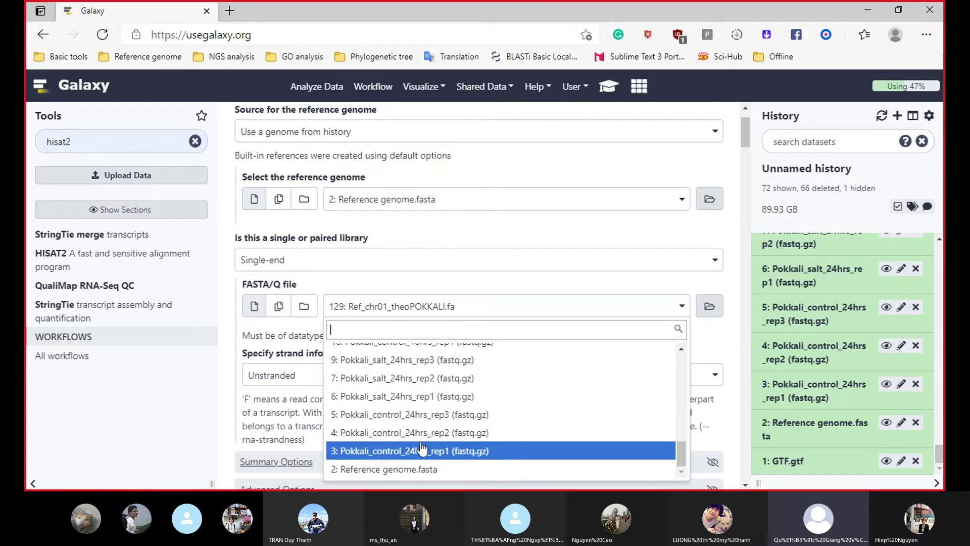
pyautogui.click(385, 460)
# Review the HISAT2 settings for strand information, summary and advanced options, job resources and email notification
pyautogui.scroll(-1, 501, 273)
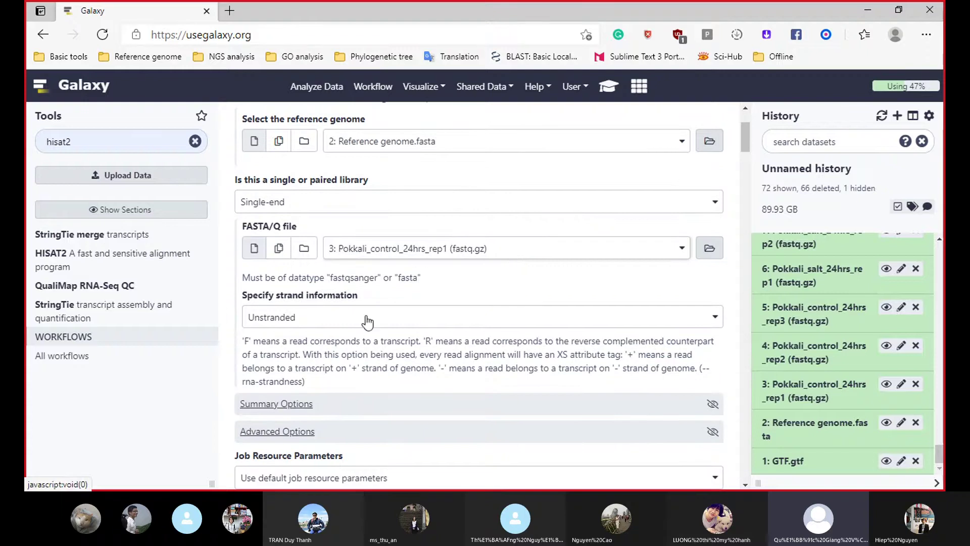
pyautogui.scroll(-3, 262, 247)
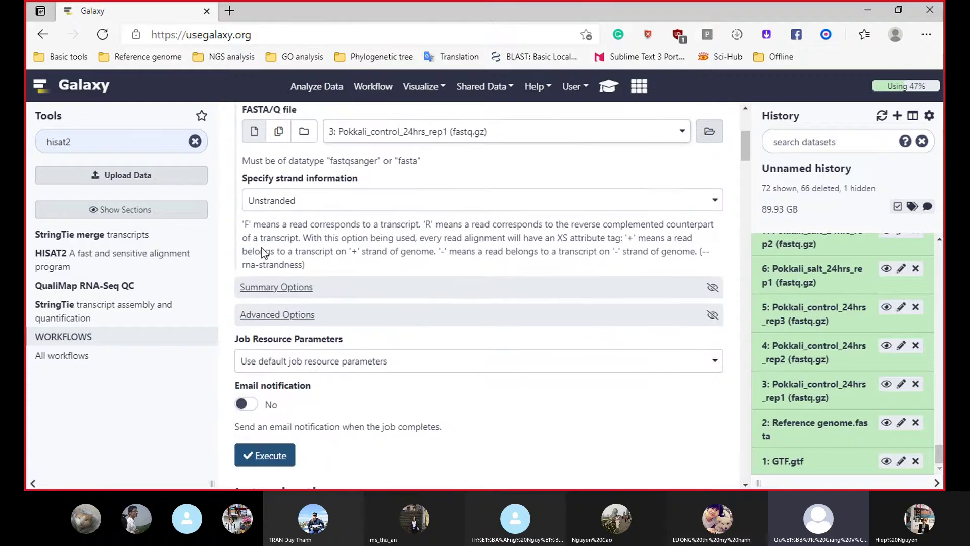
pyautogui.scroll(2, 306, 335)
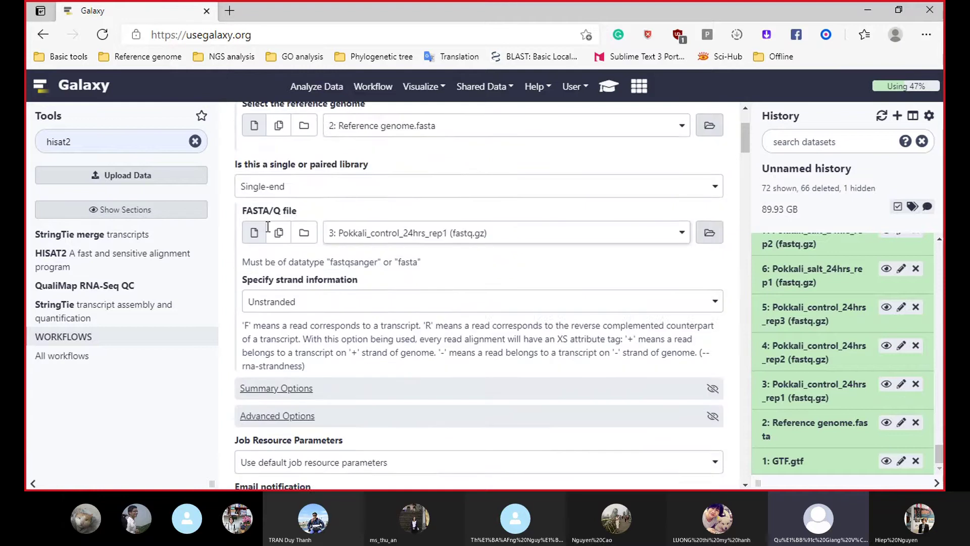
pyautogui.scroll(-2, 283, 404)
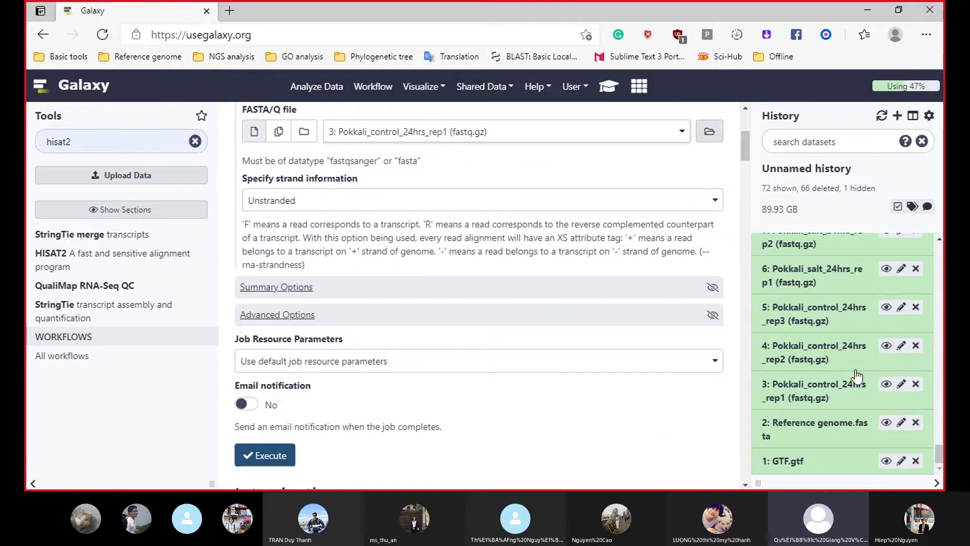
pyautogui.scroll(-2, 278, 463)
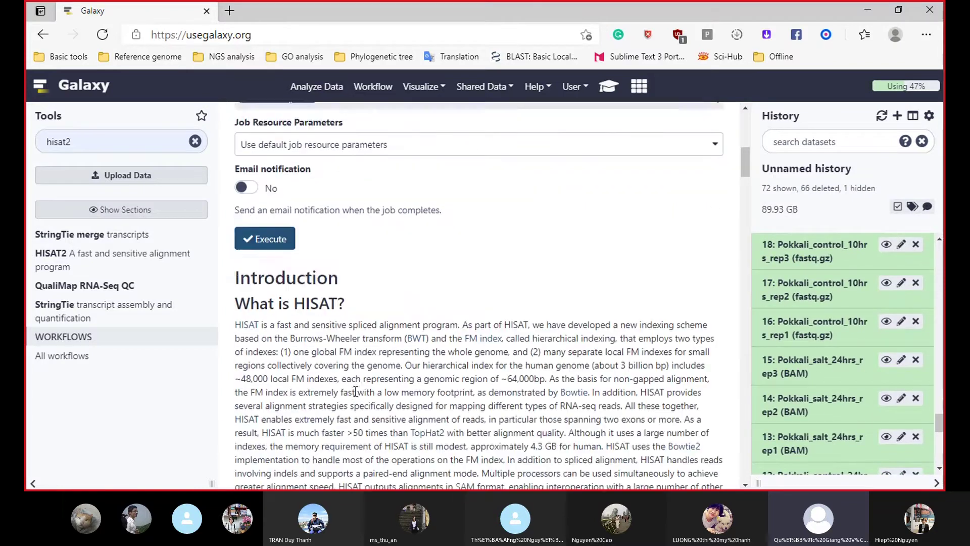
pyautogui.scroll(2, 282, 402)
pyautogui.scroll(3, 347, 284)
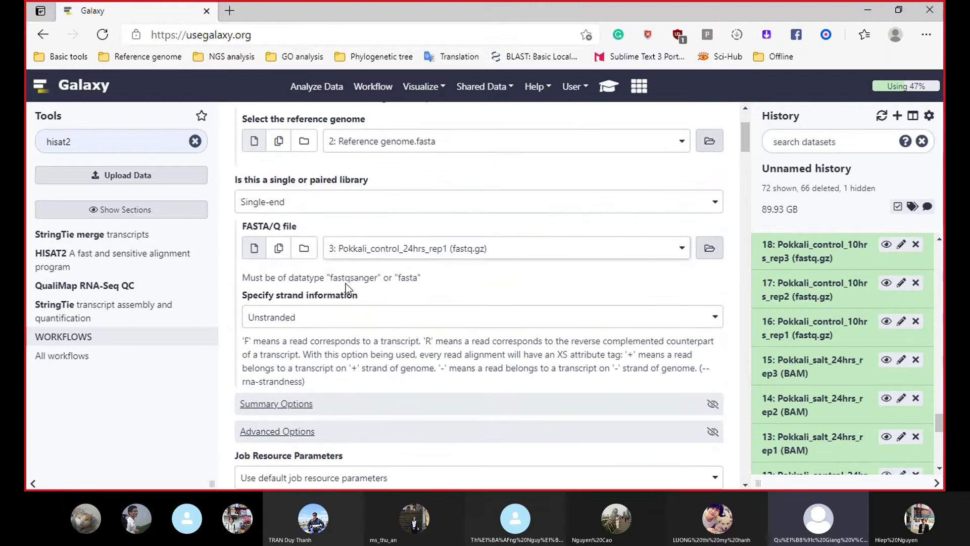
pyautogui.scroll(2, 345, 283)
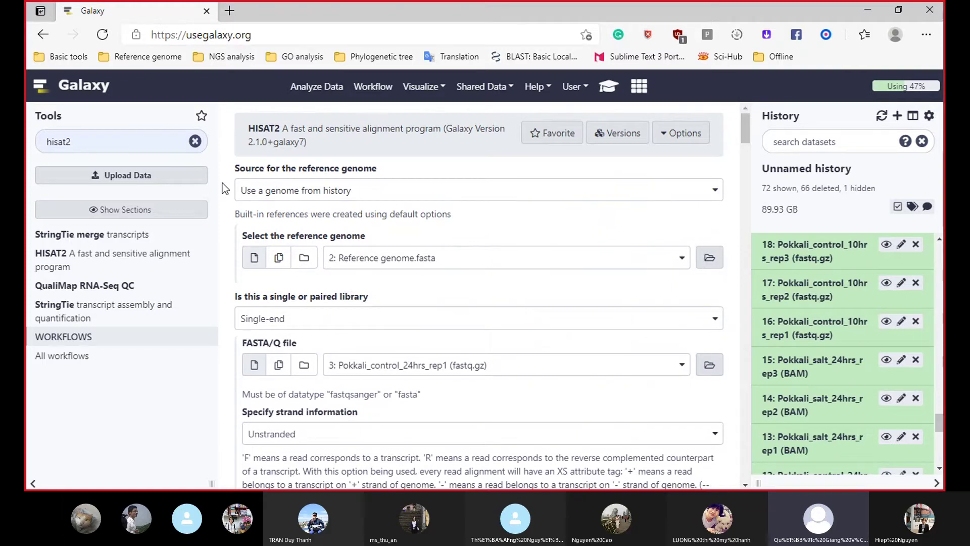
# Read the HISAT2 help text, from the introduction and reporting mode to the alignment summary and input notes
pyautogui.scroll(-15, 245, 243)
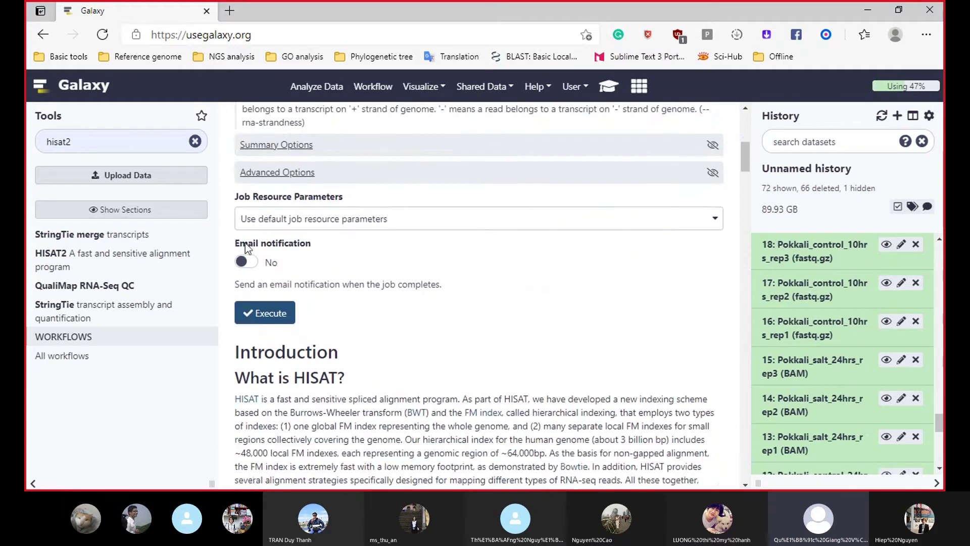
pyautogui.scroll(-3, 246, 247)
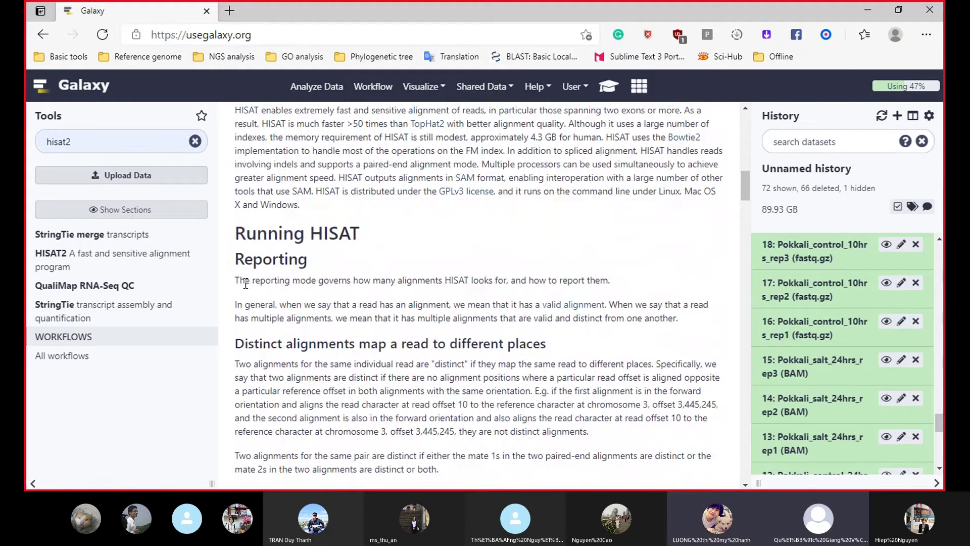
pyautogui.scroll(-10, 248, 285)
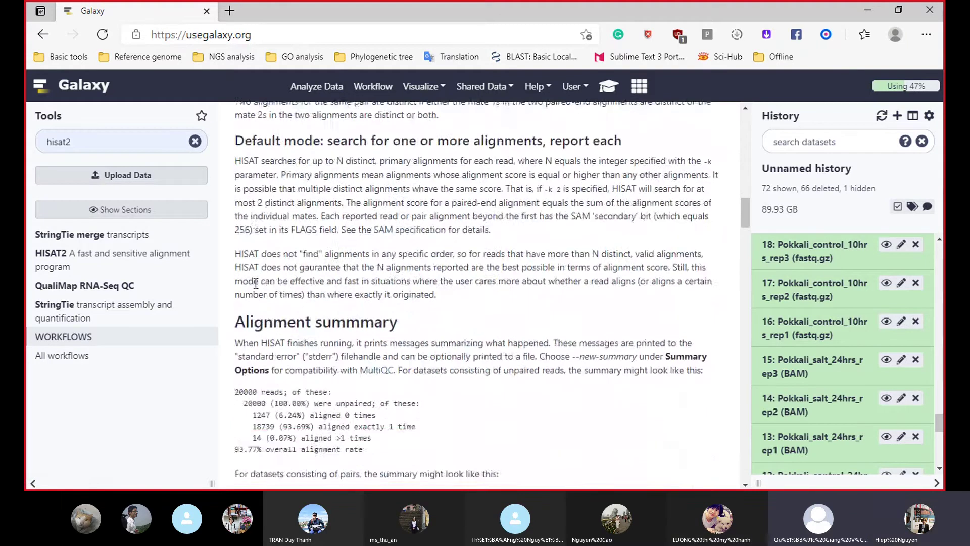
pyautogui.scroll(-5, 402, 295)
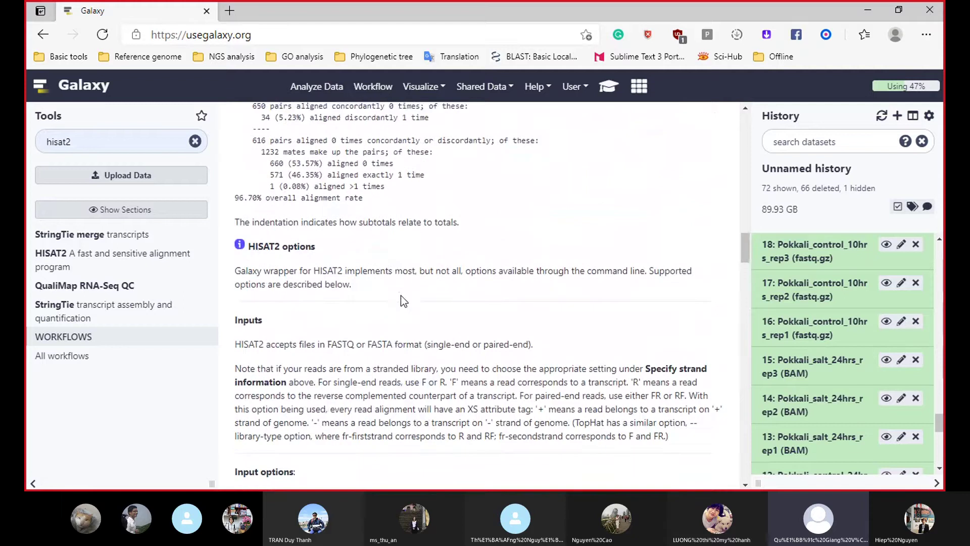
pyautogui.scroll(7, 588, 252)
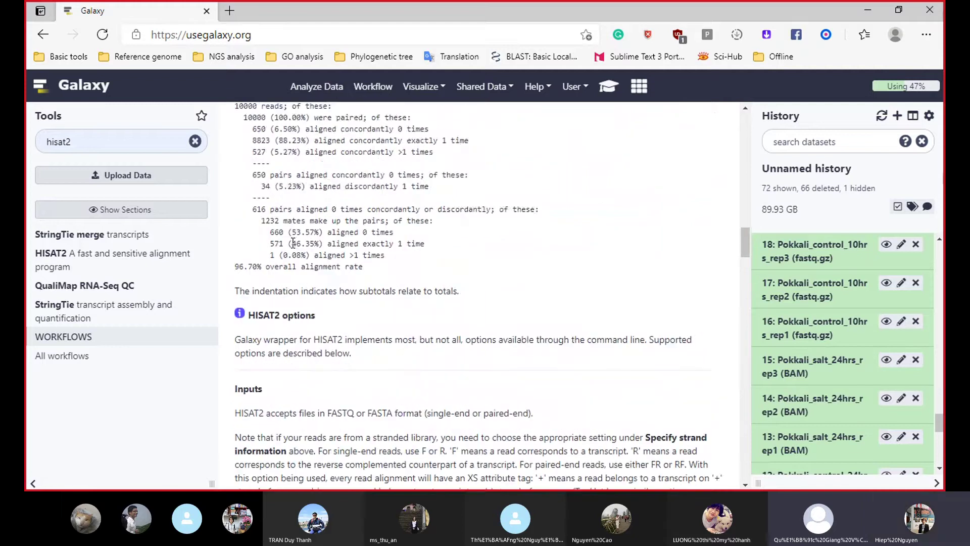
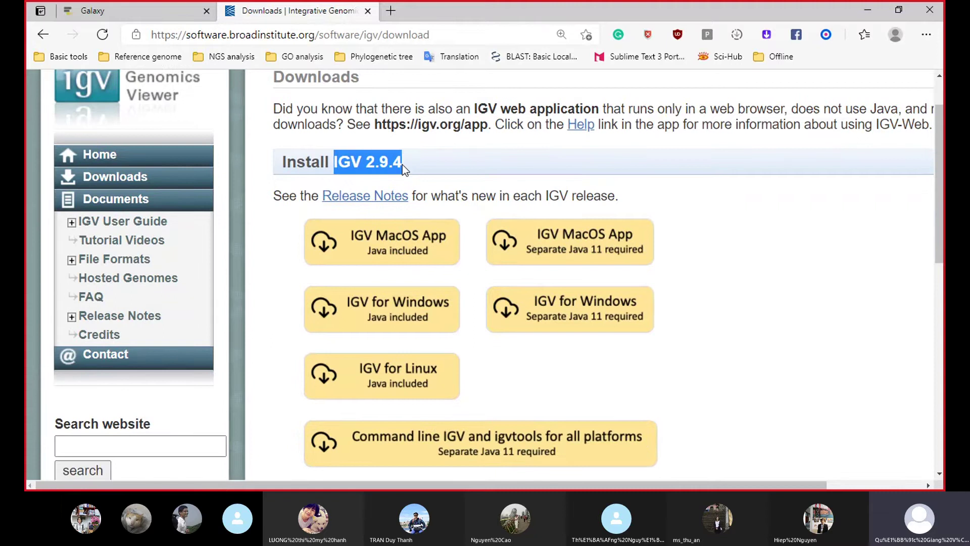
# Highlight IGV 2.9.4 in the install heading and look over the downloads, other versions, license and source code sections
pyautogui.click(402, 165)
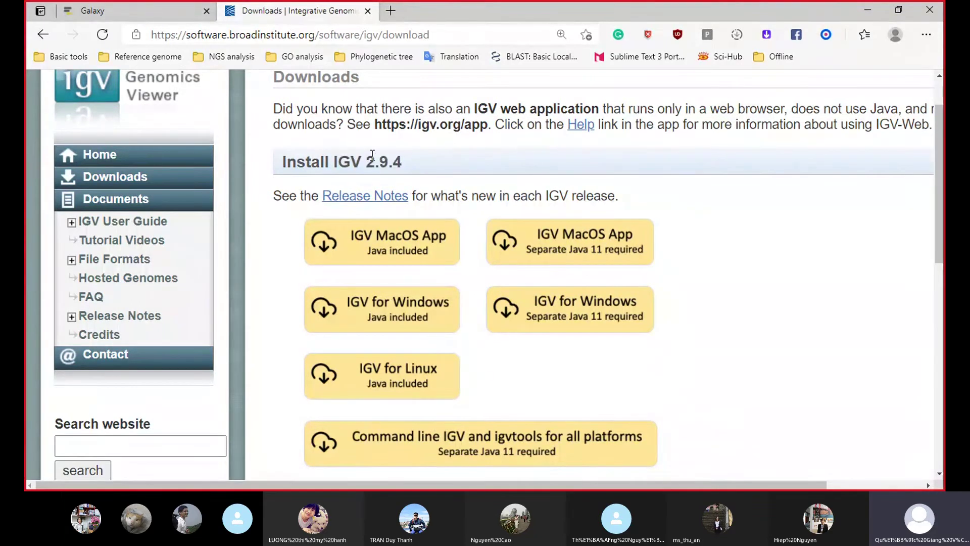
pyautogui.moveTo(334, 162); pyautogui.dragTo(404, 165)
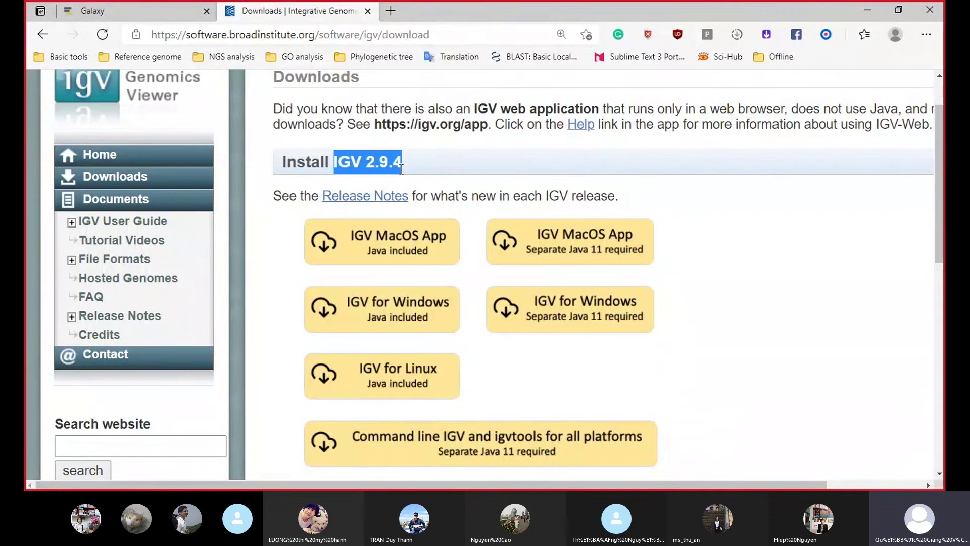
pyautogui.scroll(-8, 403, 172)
pyautogui.scroll(-3, 405, 175)
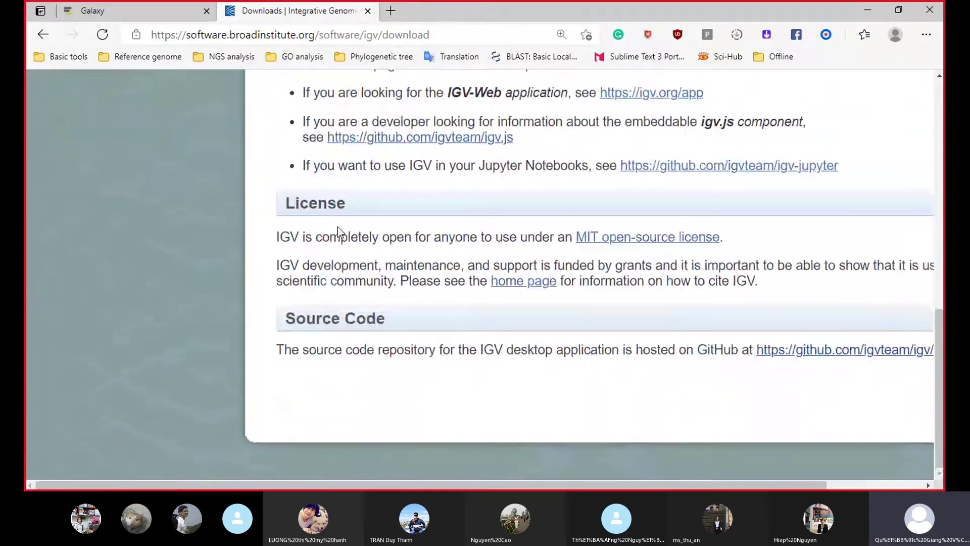
pyautogui.scroll(7, 377, 281)
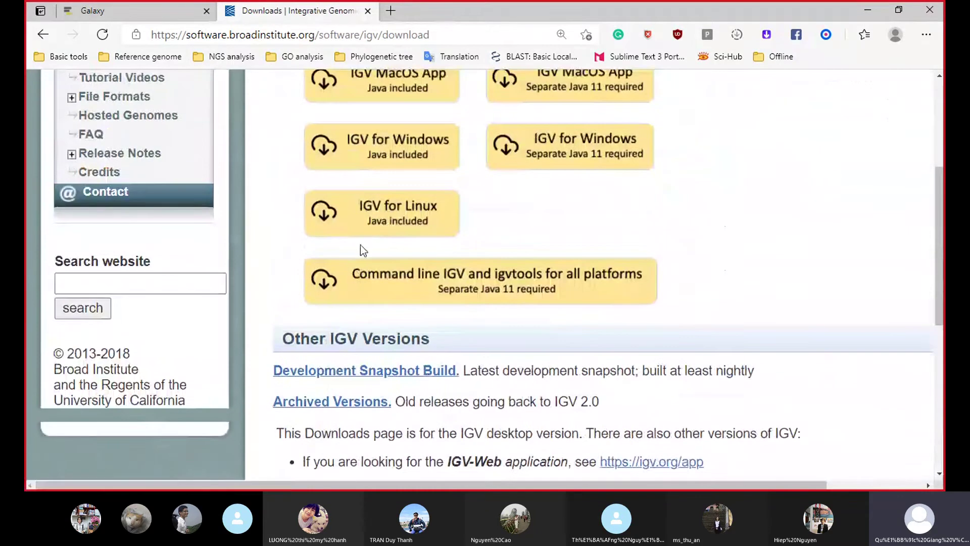
pyautogui.scroll(1, 387, 227)
pyautogui.scroll(1, 402, 170)
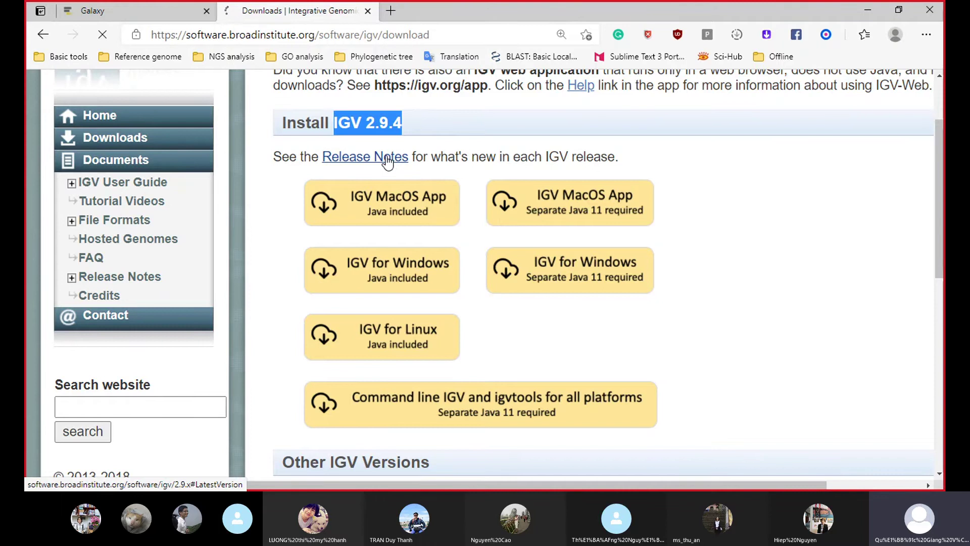
# Open the IGV release notes and read through the 2.9.x features, bug fixes and releases
pyautogui.click(387, 159)
pyautogui.scroll(6, 432, 167)
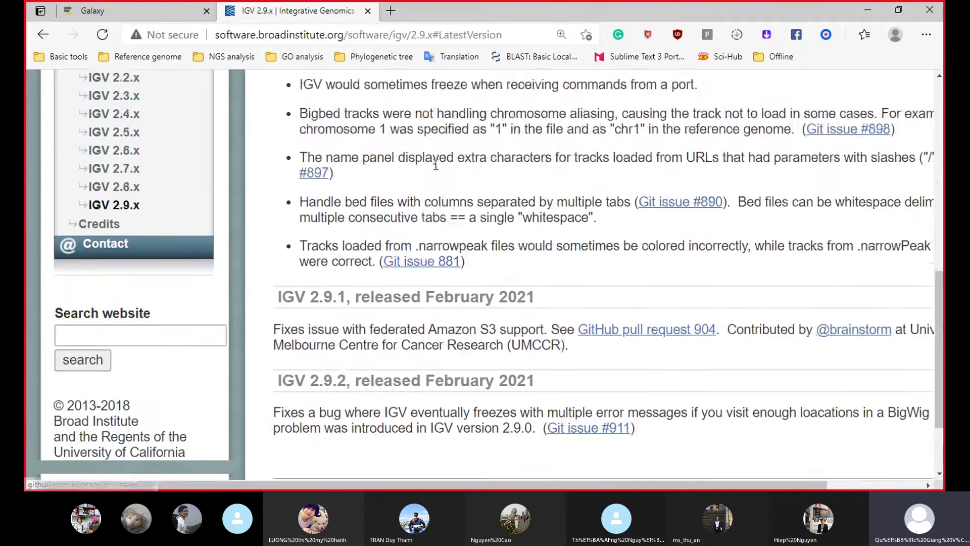
pyautogui.scroll(6, 430, 164)
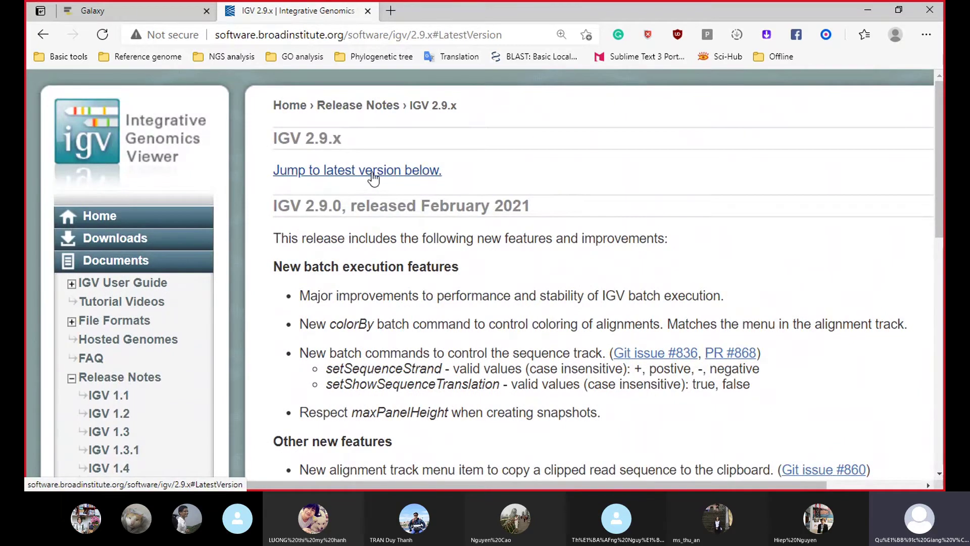
pyautogui.scroll(-1, 373, 178)
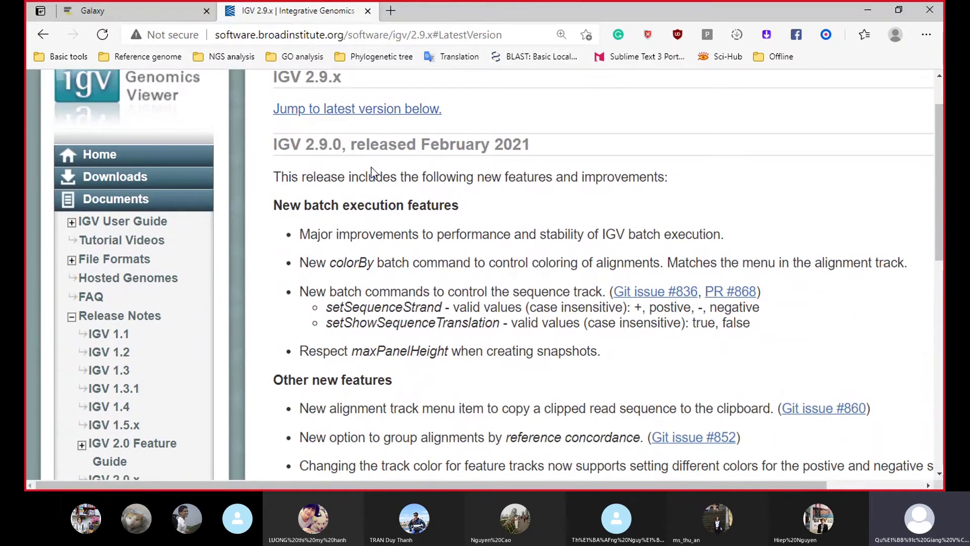
pyautogui.scroll(-4, 372, 172)
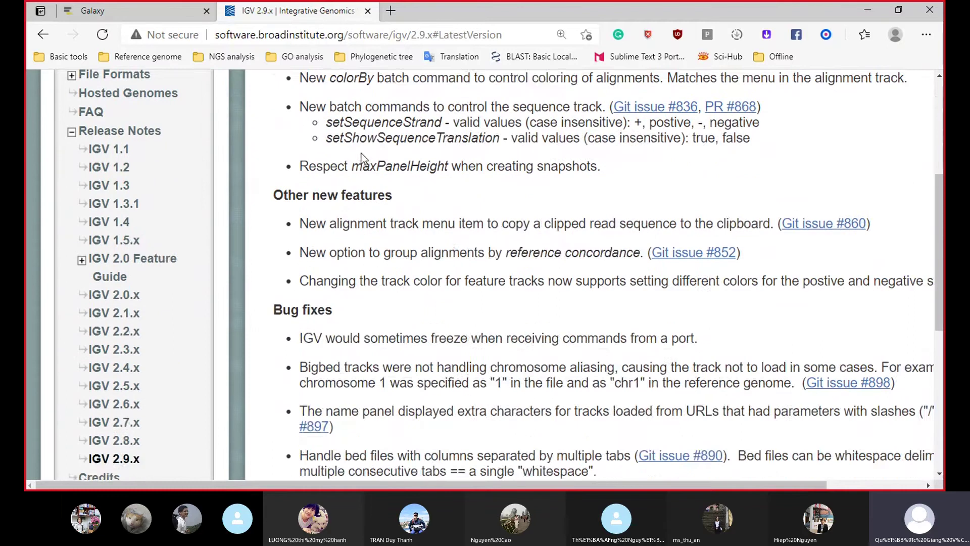
pyautogui.scroll(5, 372, 172)
pyautogui.scroll(-6, 372, 172)
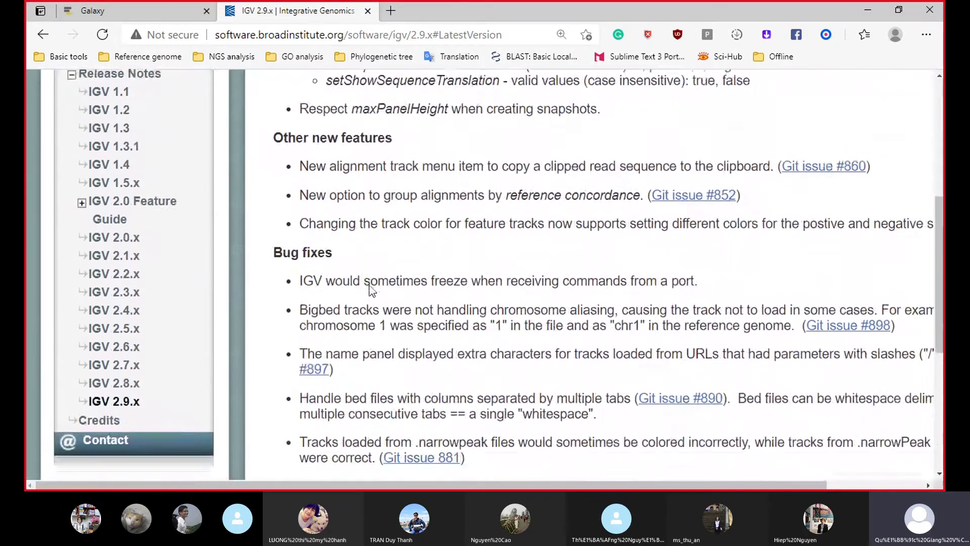
pyautogui.scroll(6, 369, 289)
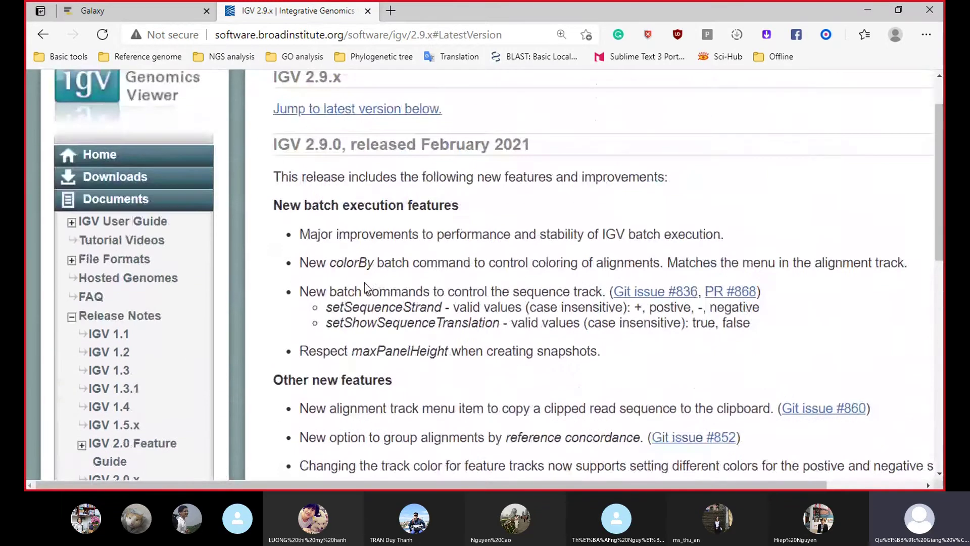
pyautogui.scroll(-10, 366, 287)
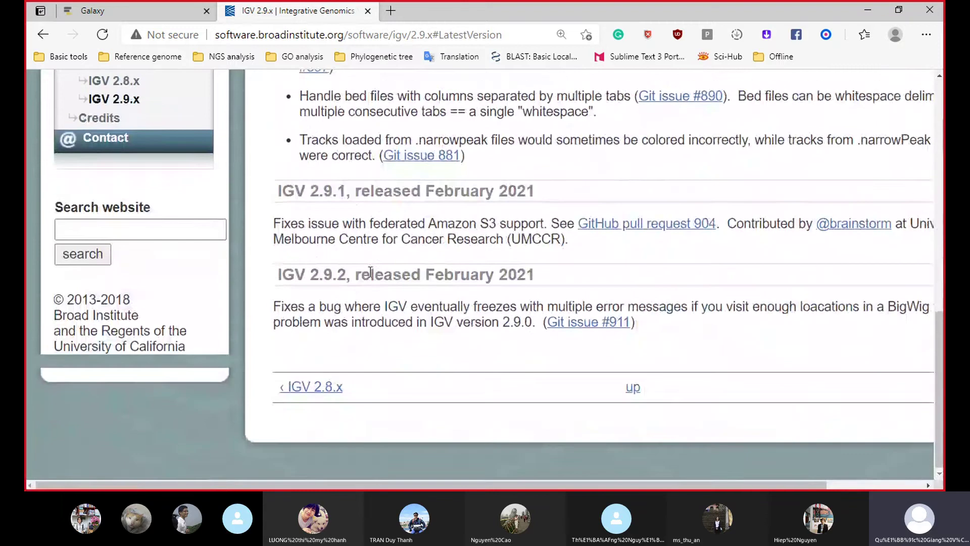
# Open the IGV 2.8.x release notes and read from the 2.8.0 features through the 2.8.4 release section
pyautogui.click(331, 393)
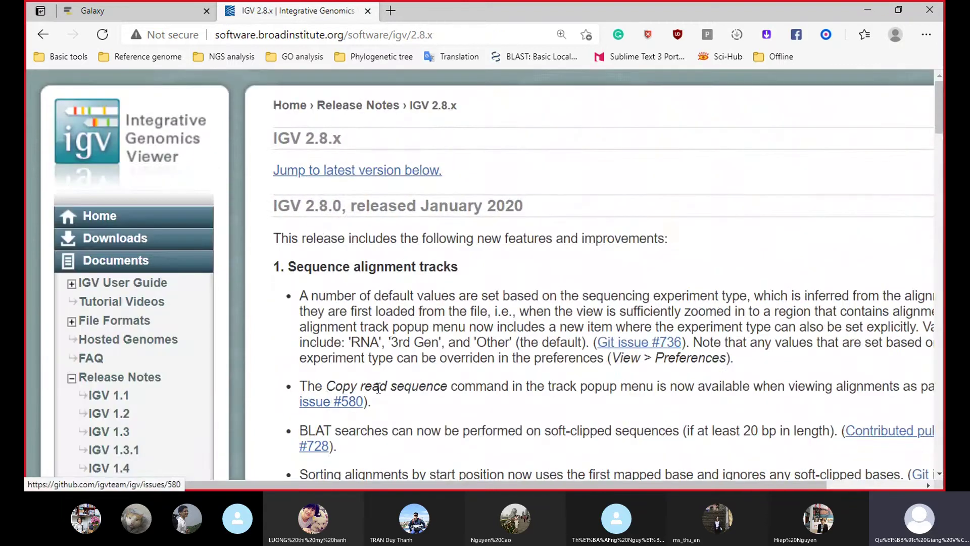
pyautogui.scroll(-5, 353, 162)
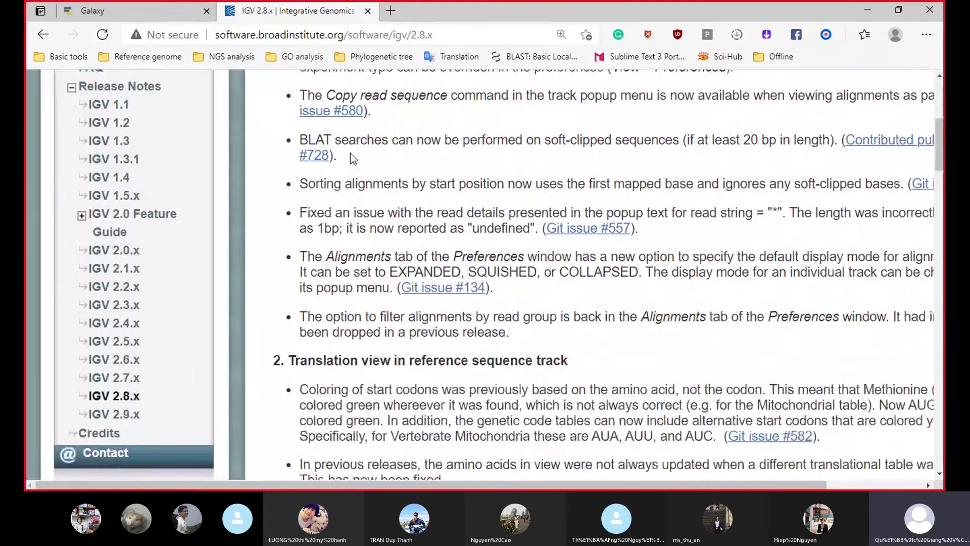
pyautogui.scroll(4, 349, 153)
pyautogui.scroll(-8, 348, 154)
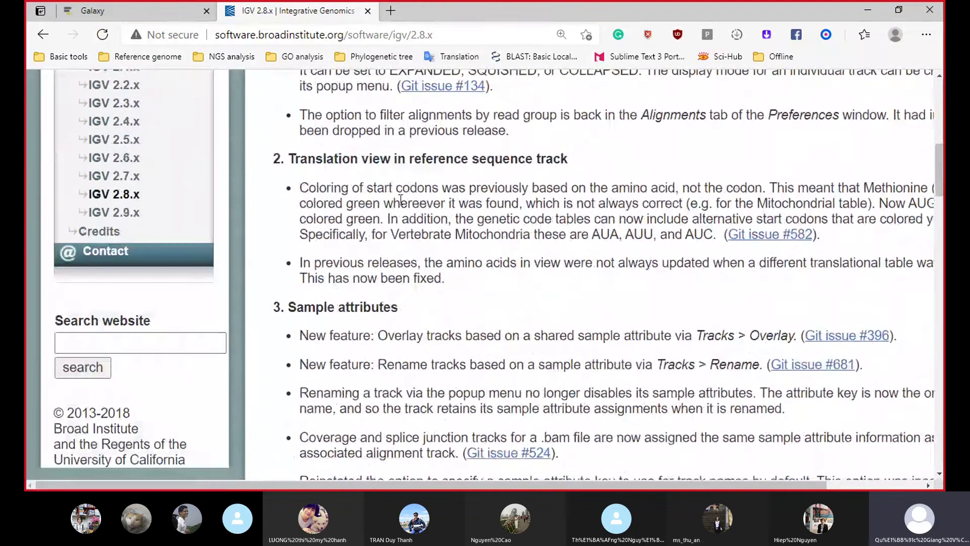
pyautogui.scroll(3, 404, 198)
pyautogui.scroll(6, 404, 199)
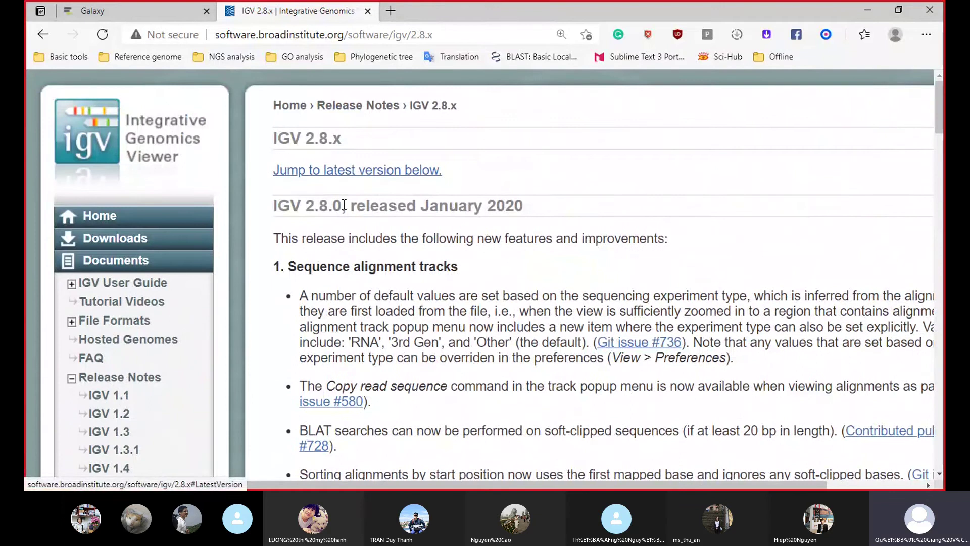
pyautogui.scroll(-5, 424, 237)
pyautogui.scroll(-12, 424, 237)
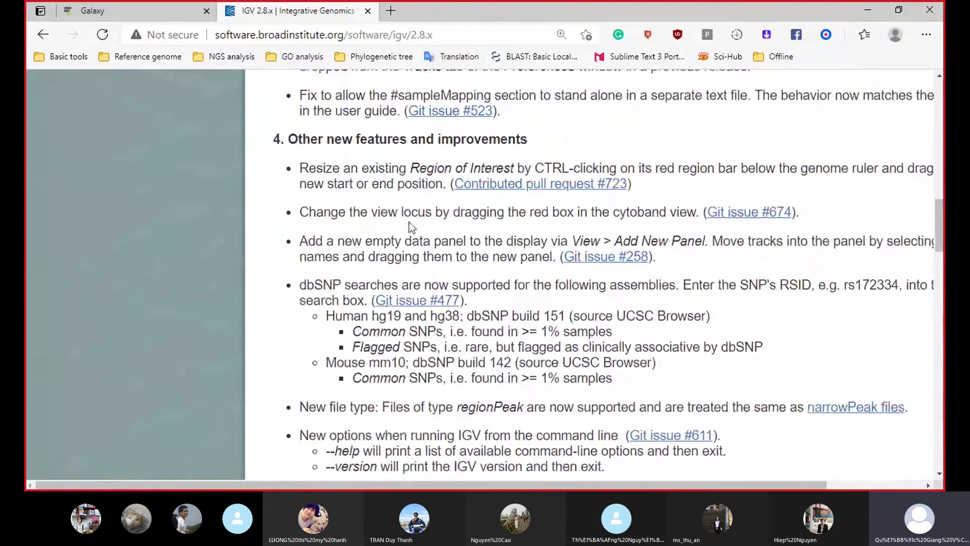
pyautogui.scroll(-20, 403, 171)
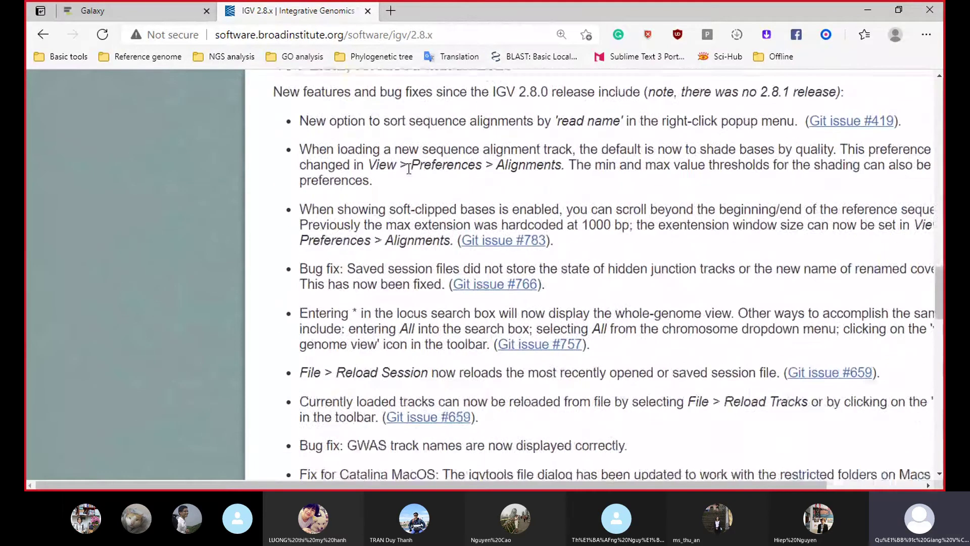
pyautogui.scroll(-4, 409, 169)
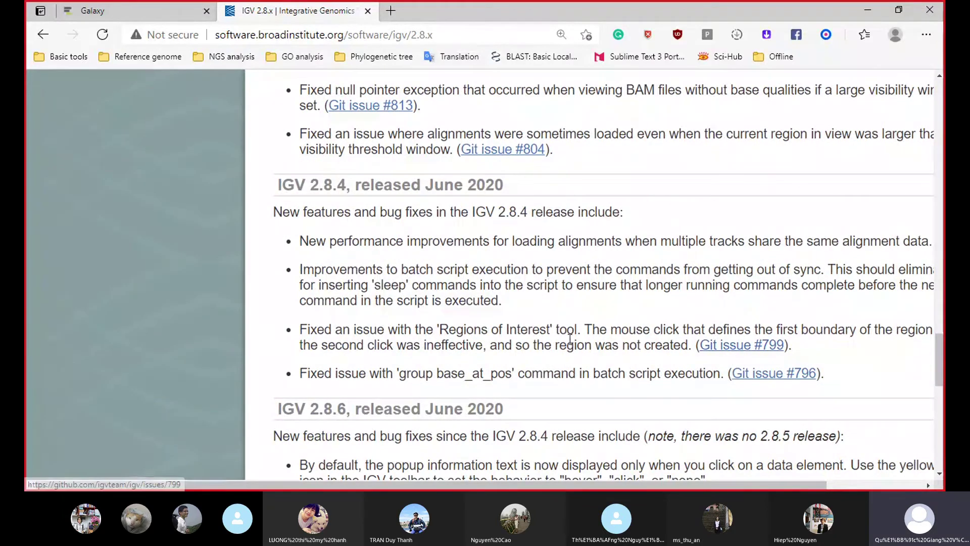
# Open Git issue #799 from the IGV 2.8.4 notes in a new tab and skim the remaining 2.8.x release notes
pyautogui.rightClick(771, 346)
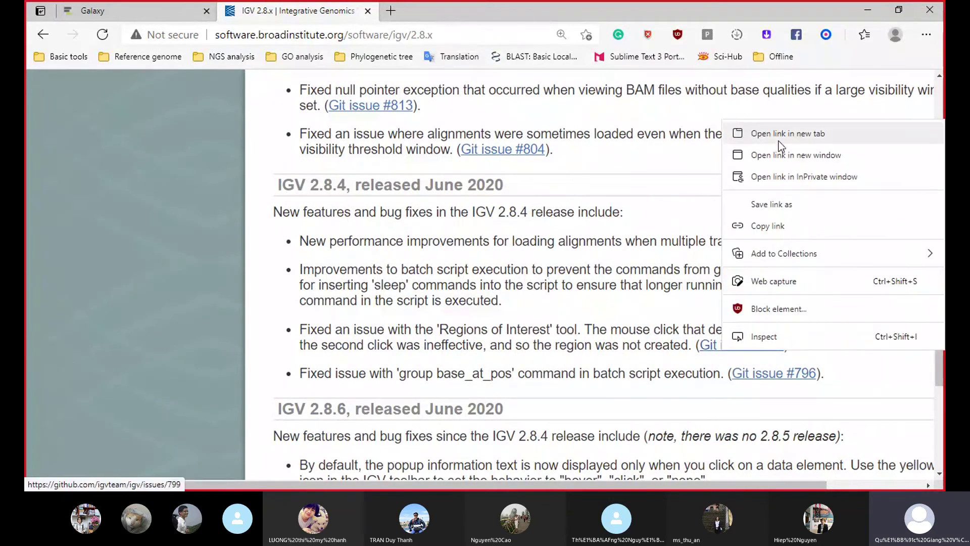
pyautogui.click(801, 128)
pyautogui.scroll(10, 553, 120)
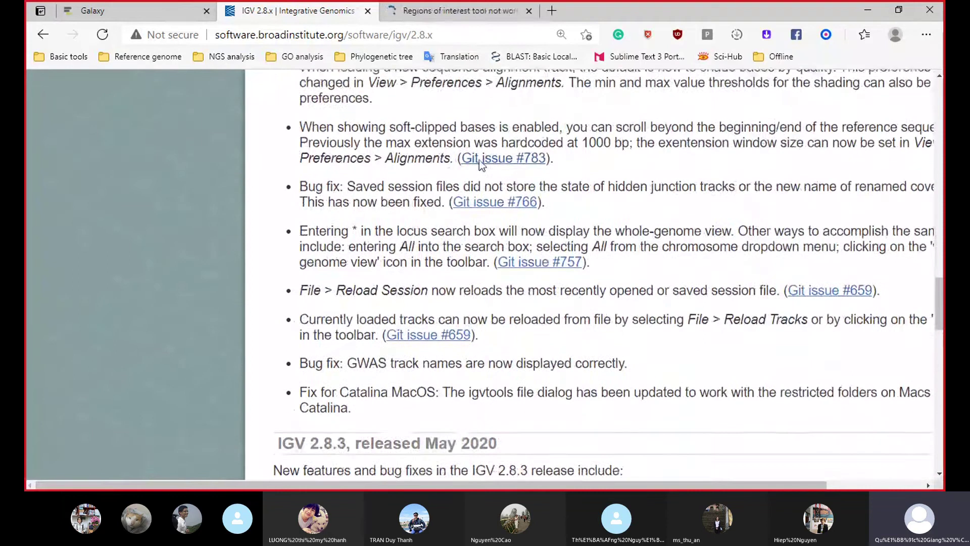
pyautogui.scroll(-8, 479, 160)
pyautogui.scroll(-10, 488, 151)
pyautogui.scroll(7, 368, 153)
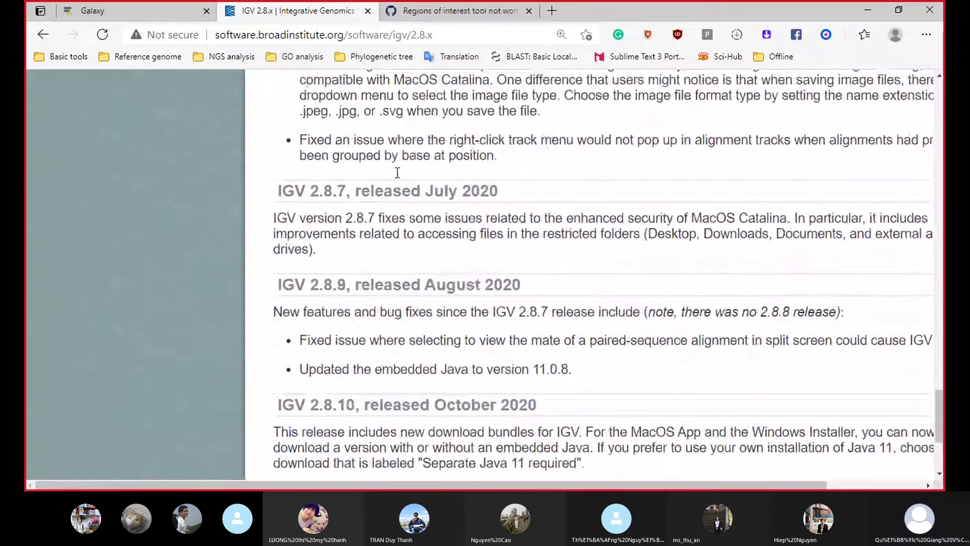
pyautogui.scroll(10, 367, 152)
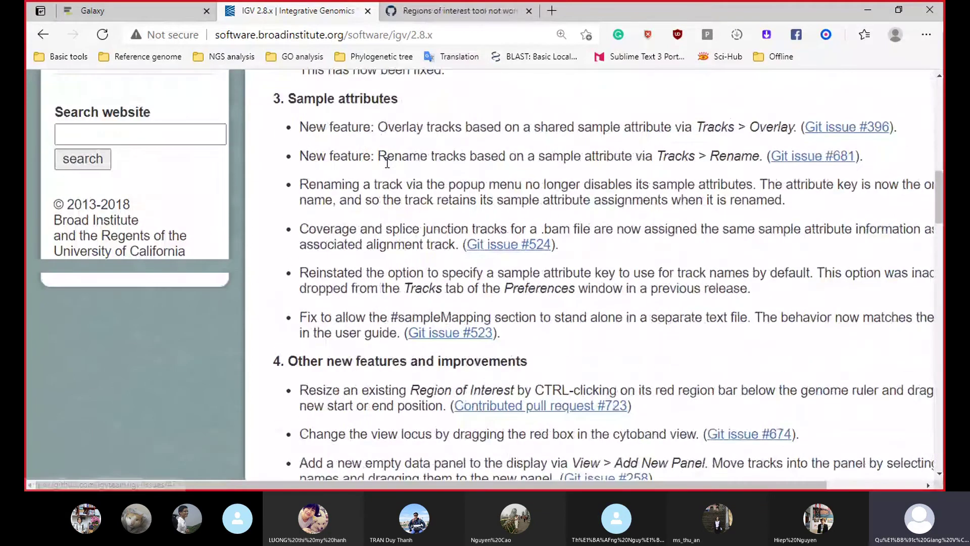
pyautogui.scroll(5, 384, 172)
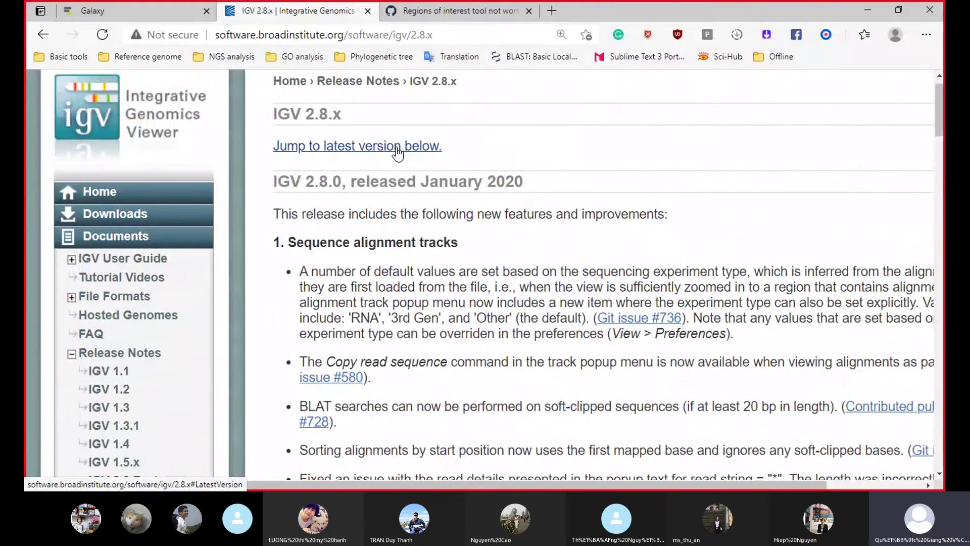
# Search Google in a new tab for "IGV 2.8.4 download" and look over the results
pyautogui.click(550, 17)
pyautogui.write('g')
pyautogui.press('Return')
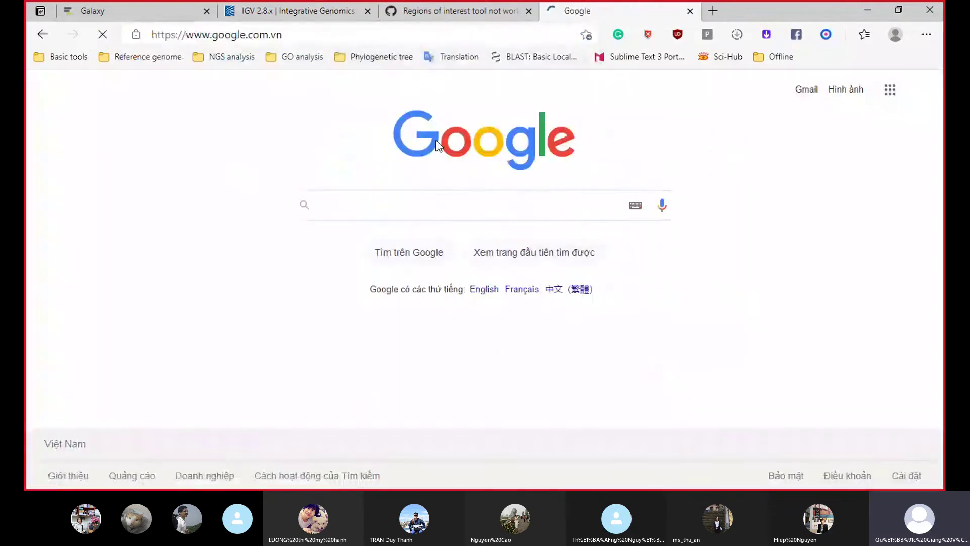
pyautogui.write('IGV 2.9.8')
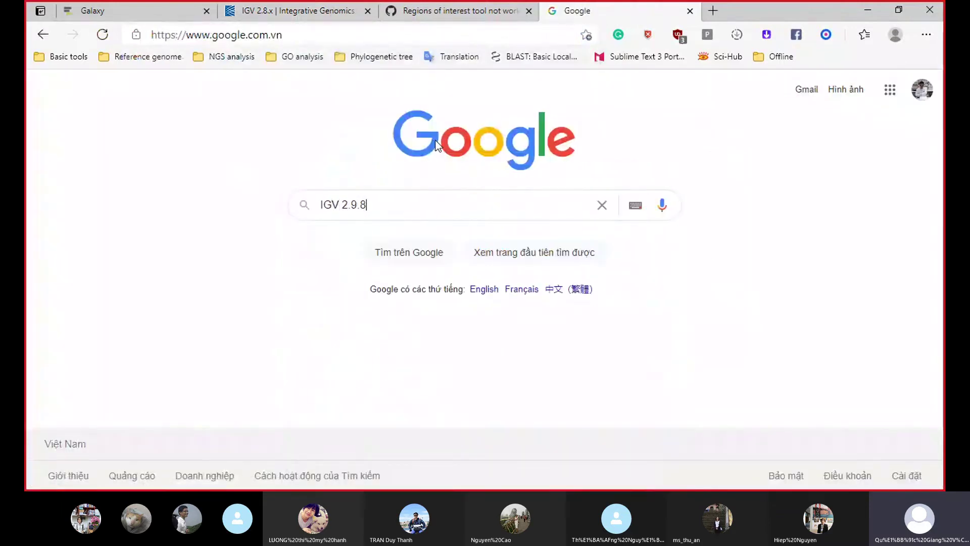
pyautogui.press('BackSpace')
pyautogui.press('BackSpace')
pyautogui.press('BackSpace')
pyautogui.write('8.4')
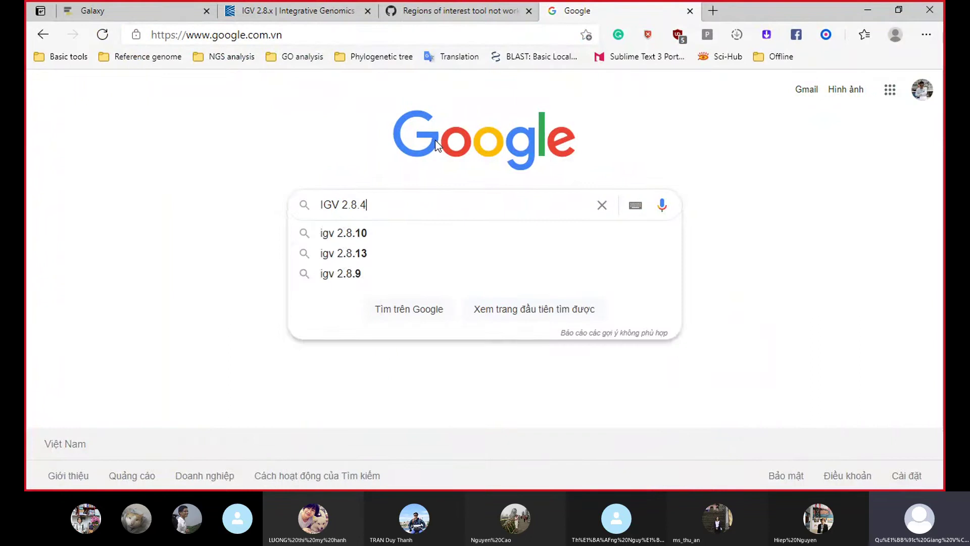
pyautogui.write(' download')
pyautogui.press('Return')
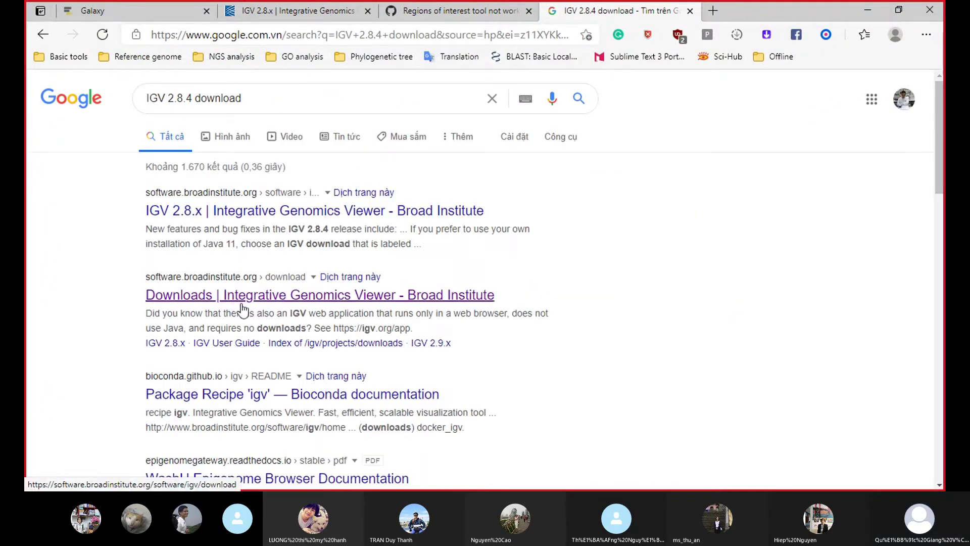
pyautogui.scroll(-1, 243, 310)
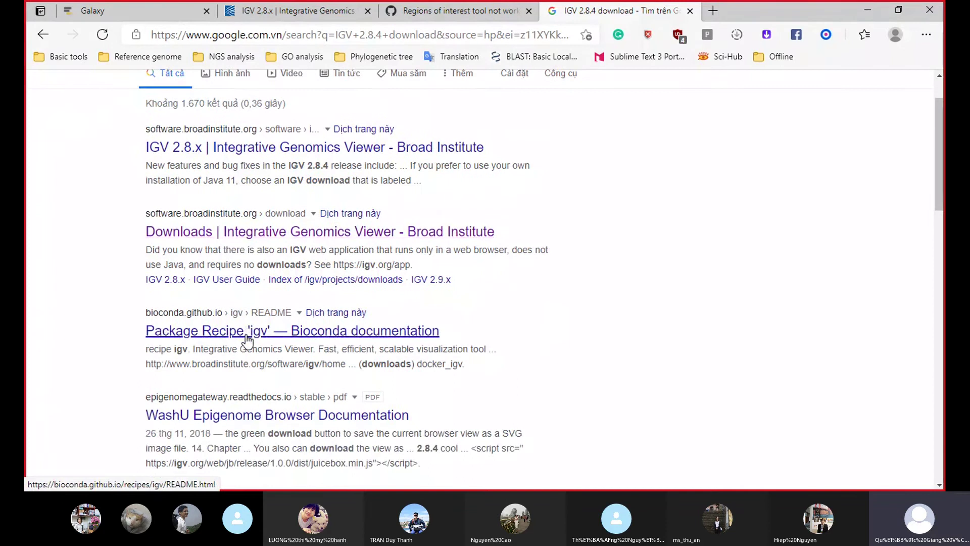
# Open the IGV 2.8.x page from the search results and read its release notes through to the 2.8.13 release
pyautogui.click(305, 158)
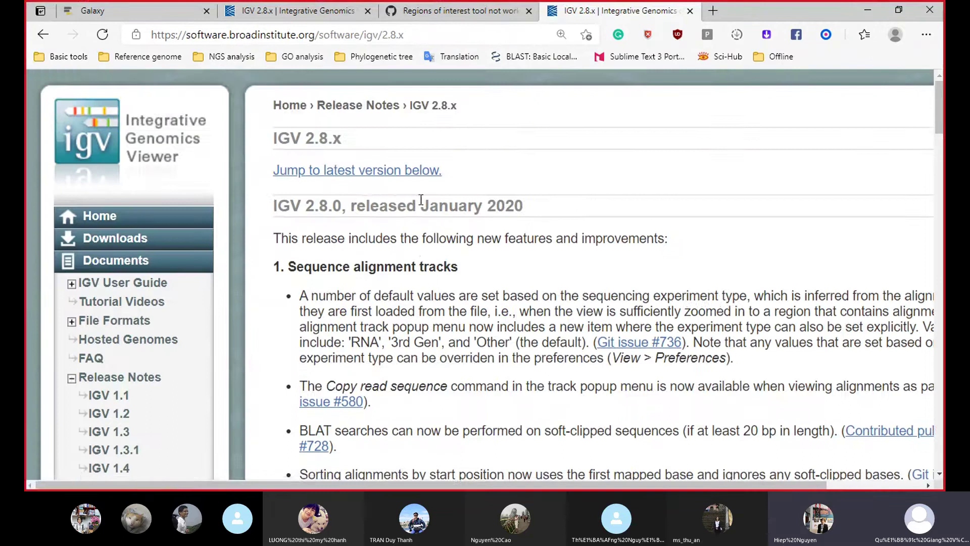
pyautogui.scroll(-1, 422, 199)
pyautogui.scroll(-2, 551, 222)
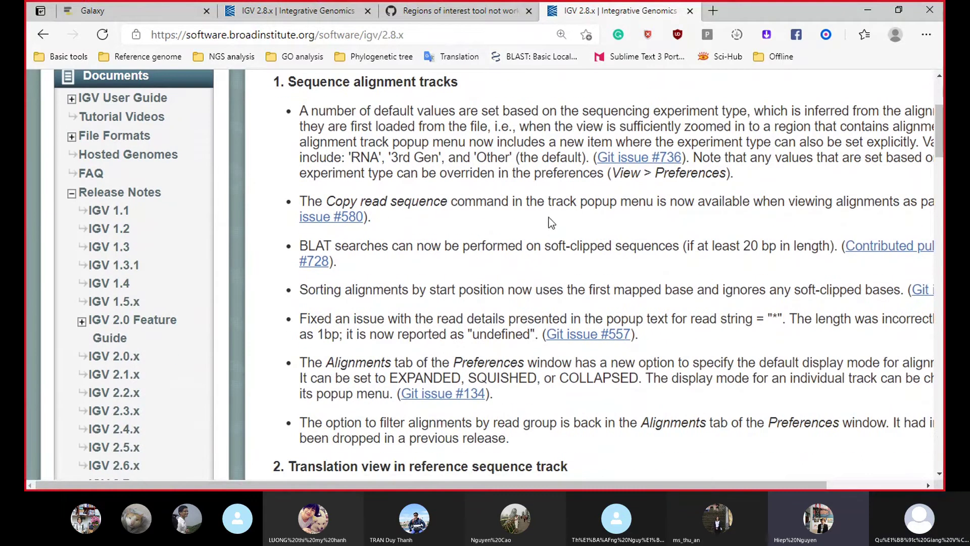
pyautogui.scroll(-6, 733, 249)
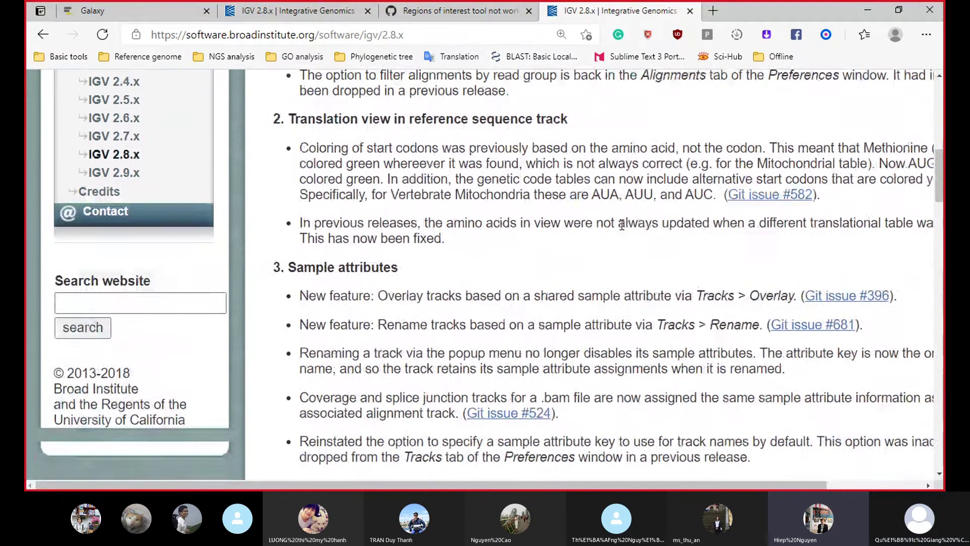
pyautogui.scroll(-11, 581, 197)
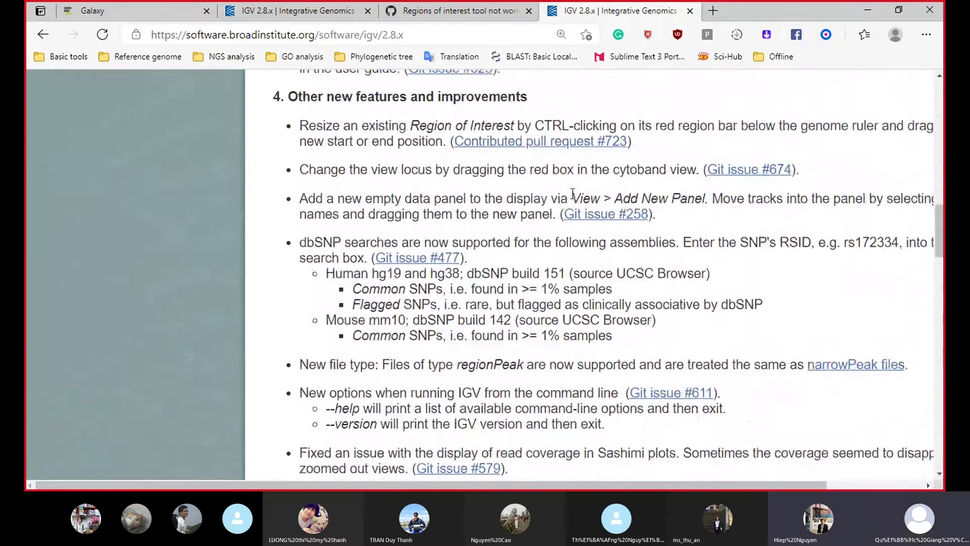
pyautogui.scroll(-13, 556, 172)
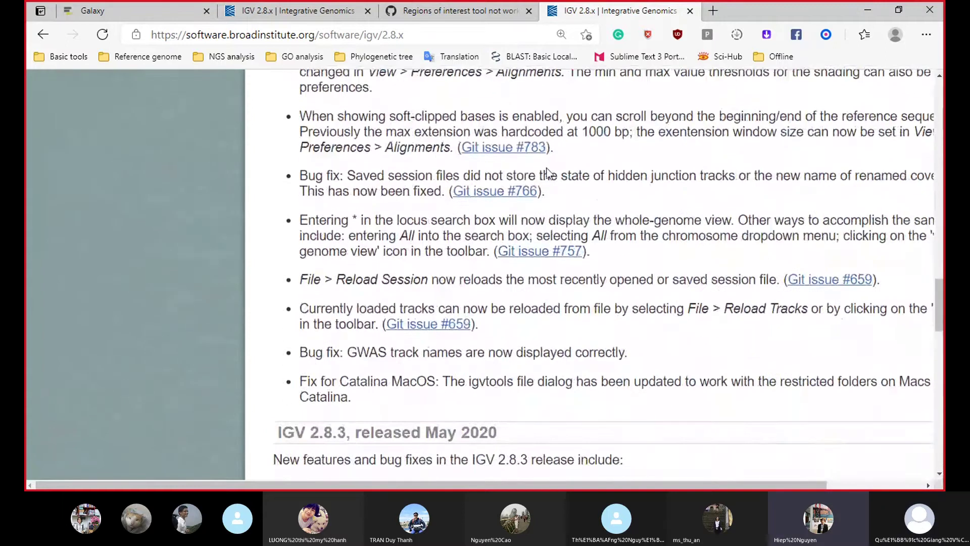
pyautogui.scroll(-7, 548, 165)
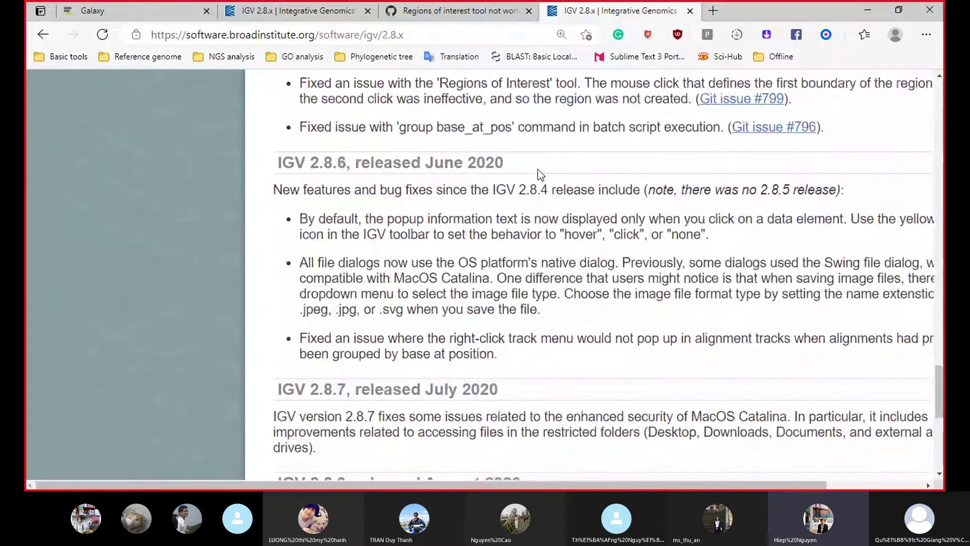
pyautogui.scroll(-4, 538, 168)
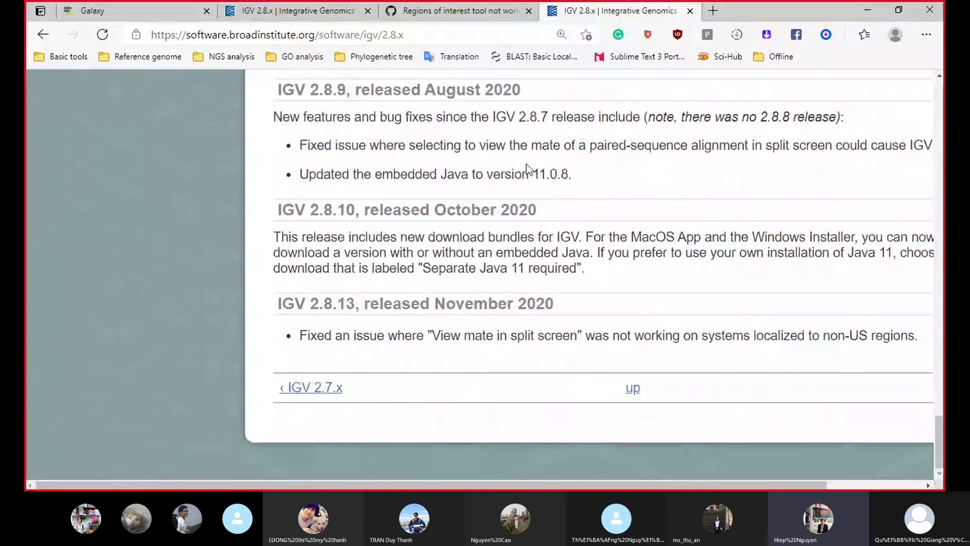
pyautogui.scroll(5, 528, 168)
# Read the GitHub issue #799 about the regions of interest tool and close its tab
pyautogui.click(472, 10)
pyautogui.scroll(-2, 543, 151)
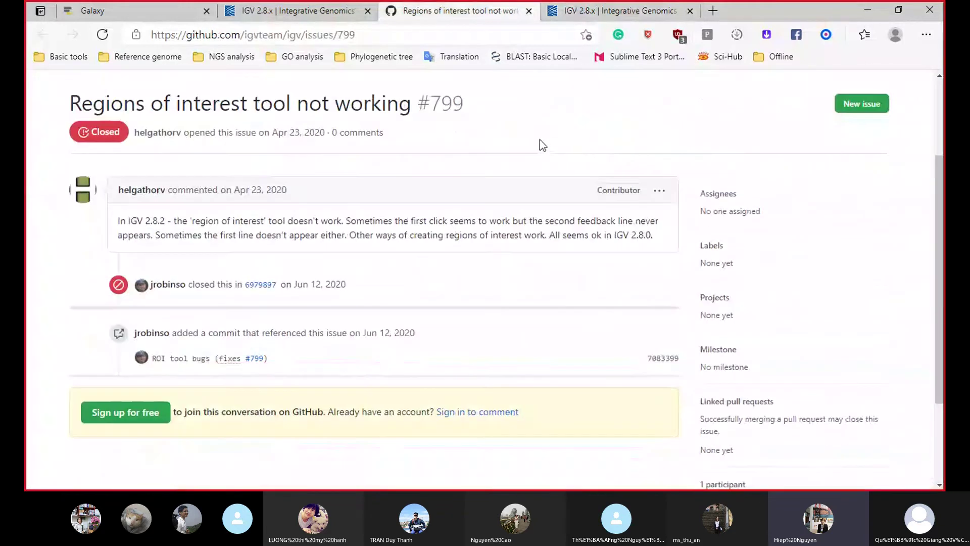
pyautogui.click(529, 10)
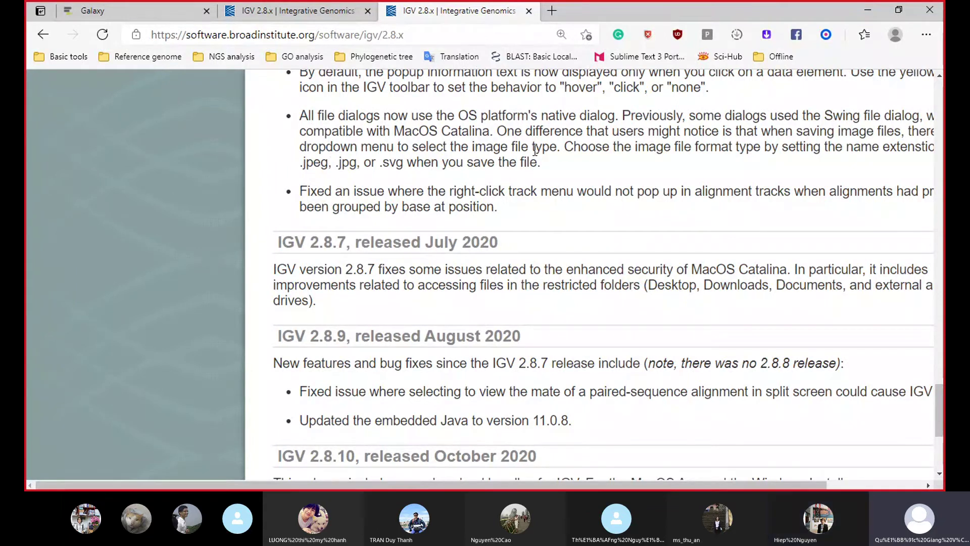
# Skim back through the IGV 2.8.x release notes, including a jump to the latest version section
pyautogui.scroll(6, 544, 175)
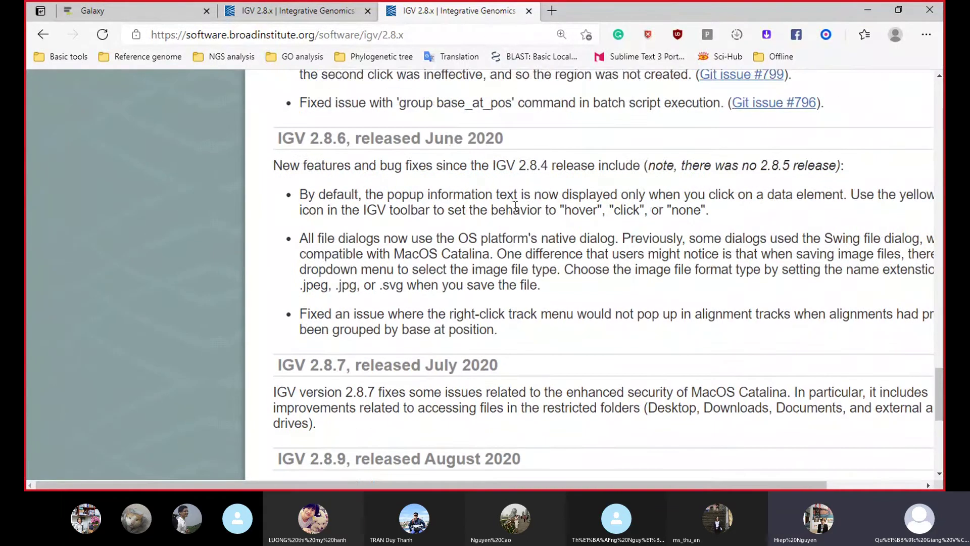
pyautogui.scroll(10, 561, 212)
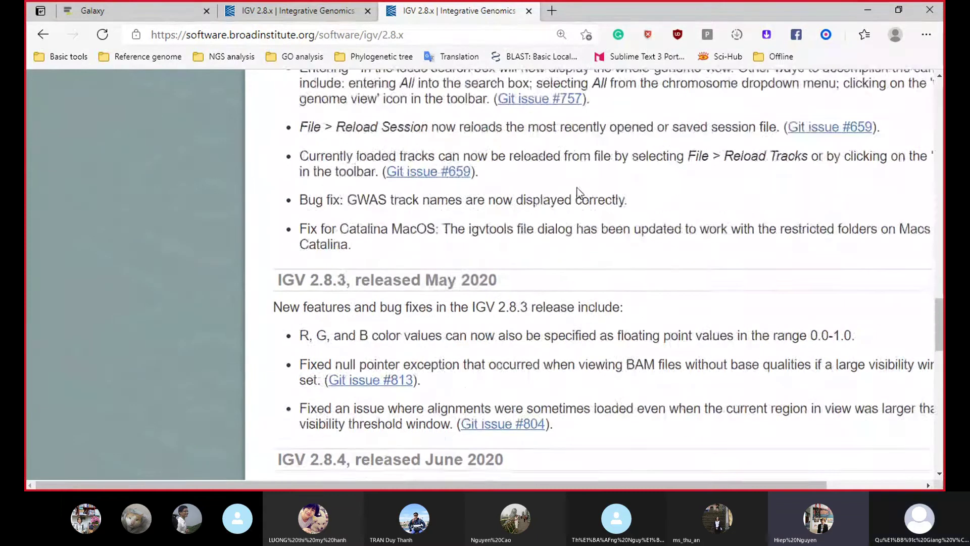
pyautogui.scroll(15, 591, 189)
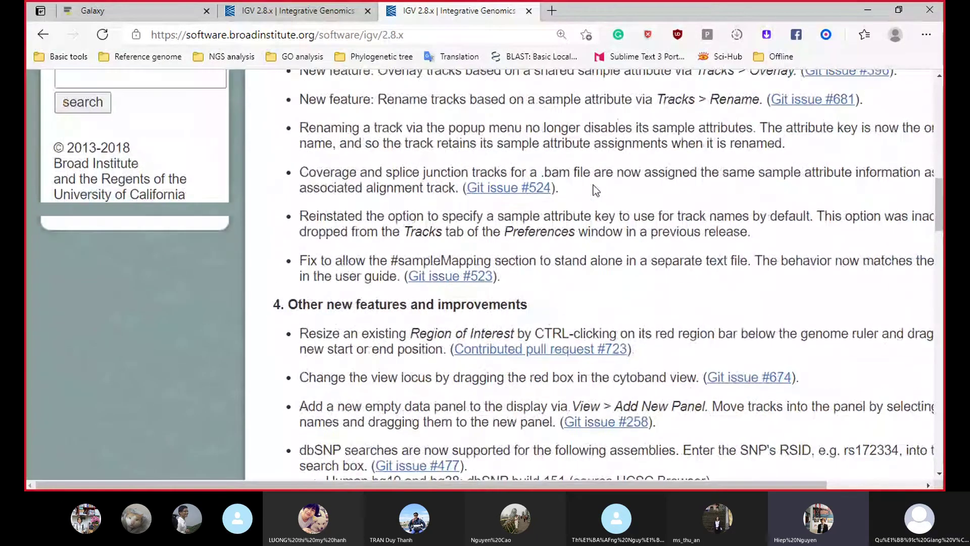
pyautogui.scroll(2, 176, 284)
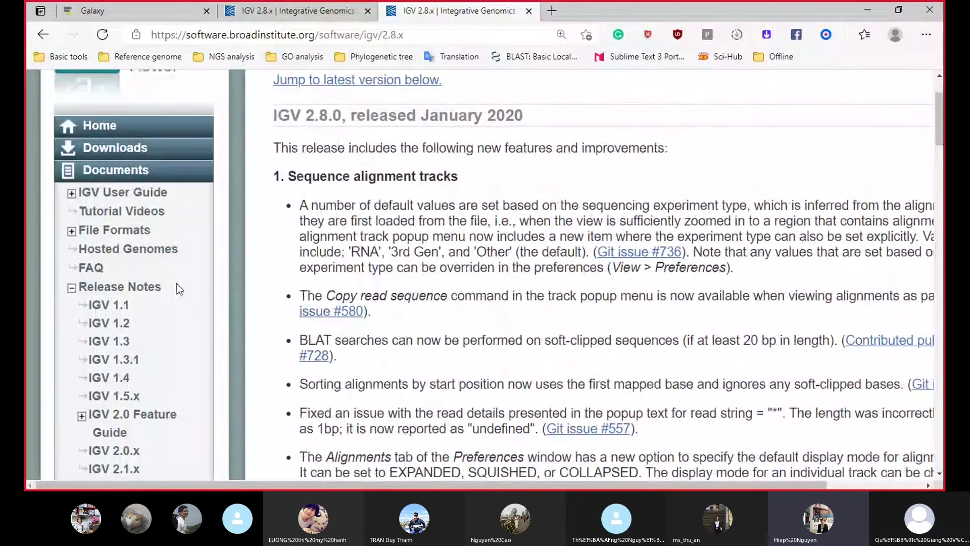
pyautogui.scroll(1, 290, 164)
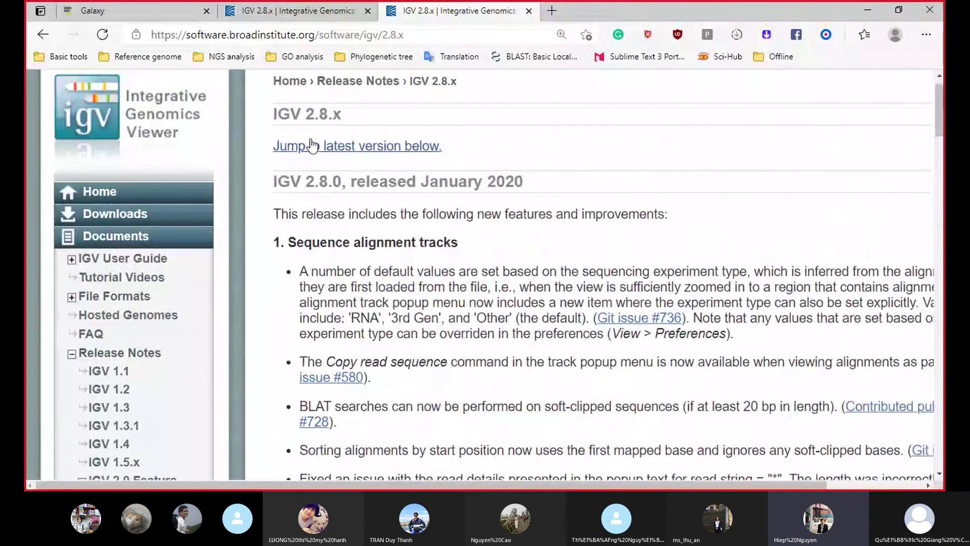
pyautogui.click(288, 146)
pyautogui.scroll(2, 304, 202)
pyautogui.scroll(15, 301, 212)
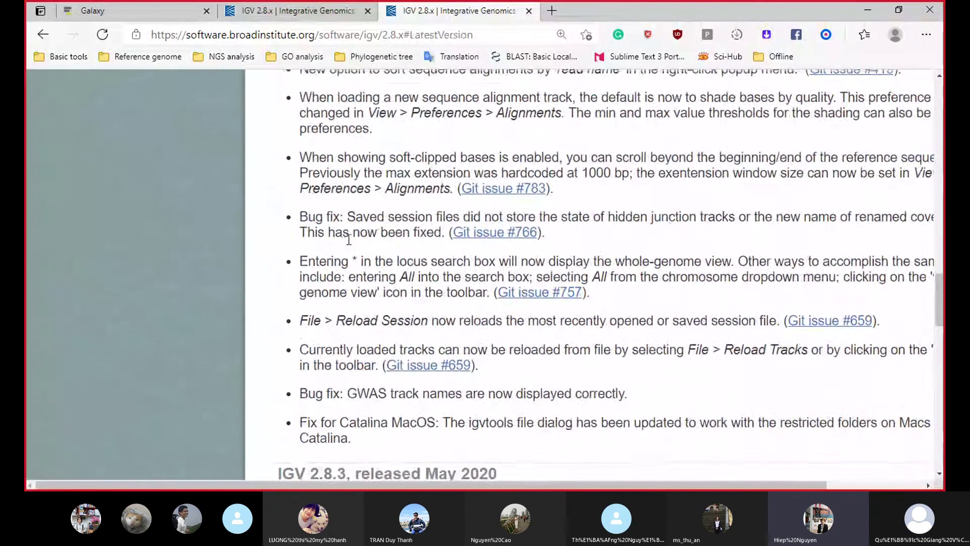
pyautogui.scroll(10, 410, 253)
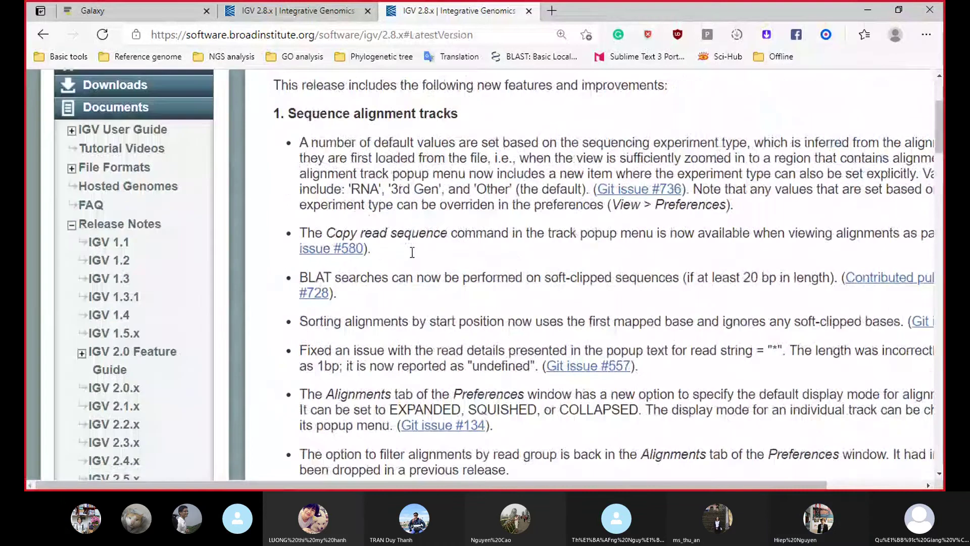
# Open the IGV Downloads page and look over the installers down to the Other IGV Versions section
pyautogui.scroll(2, 413, 252)
pyautogui.click(106, 158)
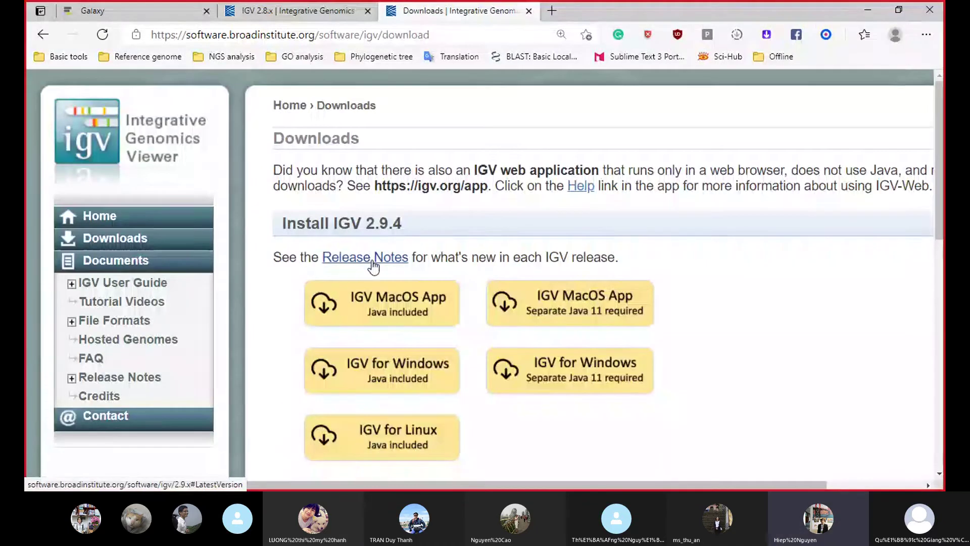
pyautogui.scroll(-4, 373, 266)
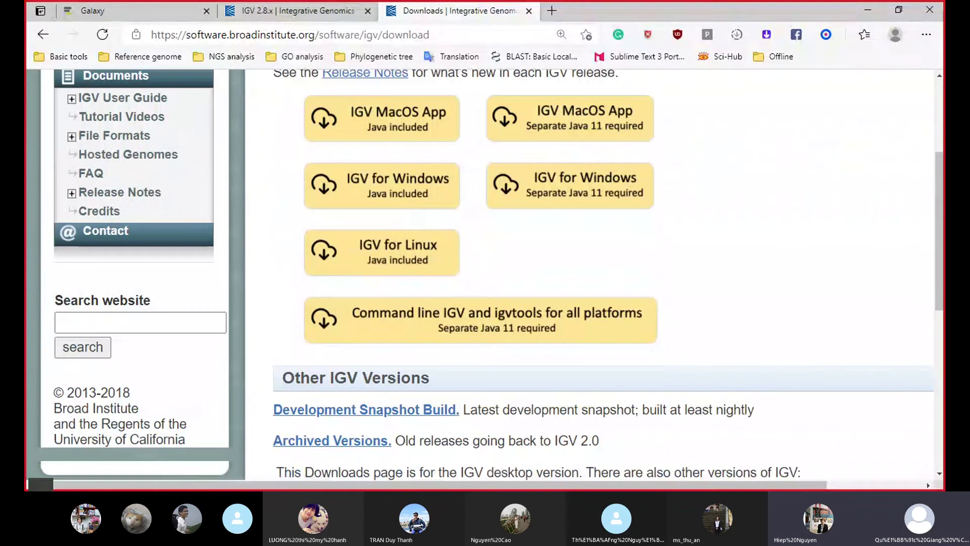
# Open the Archived Versions index from the Other IGV Versions section in a new tab and bring it up
pyautogui.scroll(-3, 496, 273)
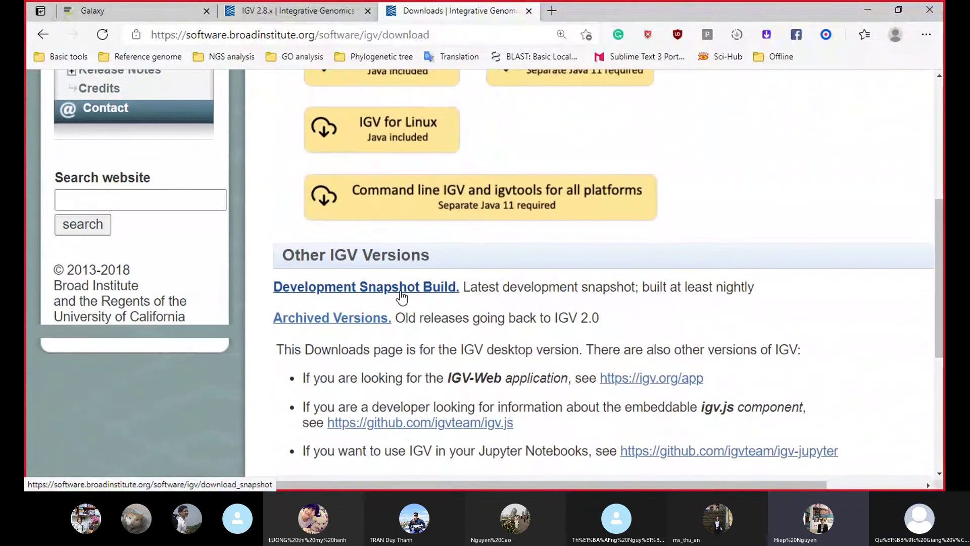
pyautogui.scroll(-1, 369, 262)
pyautogui.rightClick(369, 262)
pyautogui.click(427, 265)
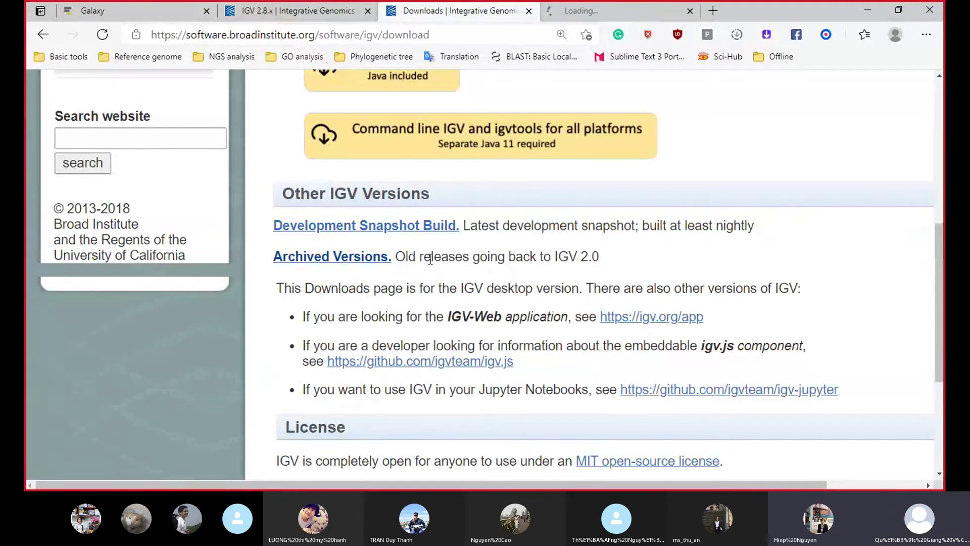
pyautogui.scroll(-3, 452, 237)
pyautogui.hotkey('ctrl', 'Tab')
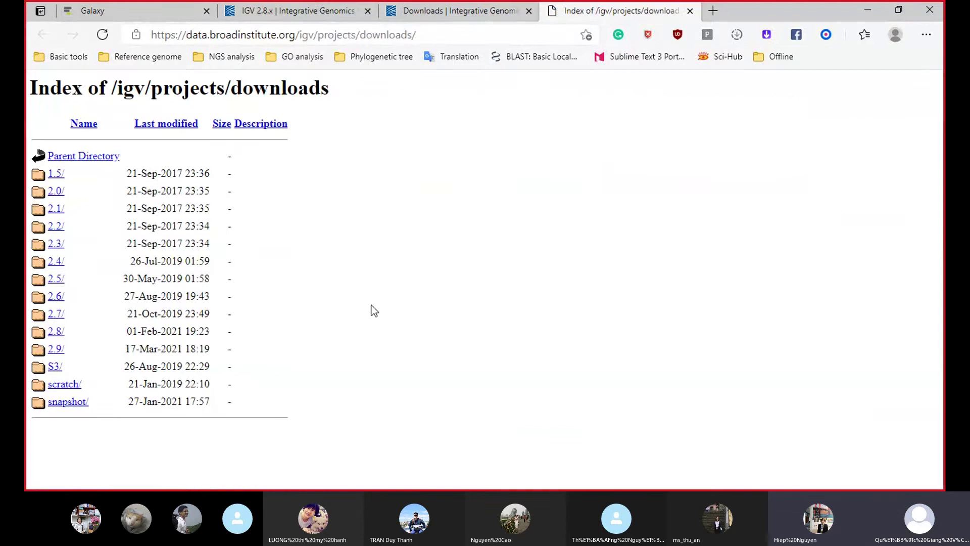
# Revisit the IGV Downloads page, inspect the 2.8 folder of the archive index around IGV_2.8.4.zip, and go back
pyautogui.click(522, 6)
pyautogui.scroll(4, 374, 262)
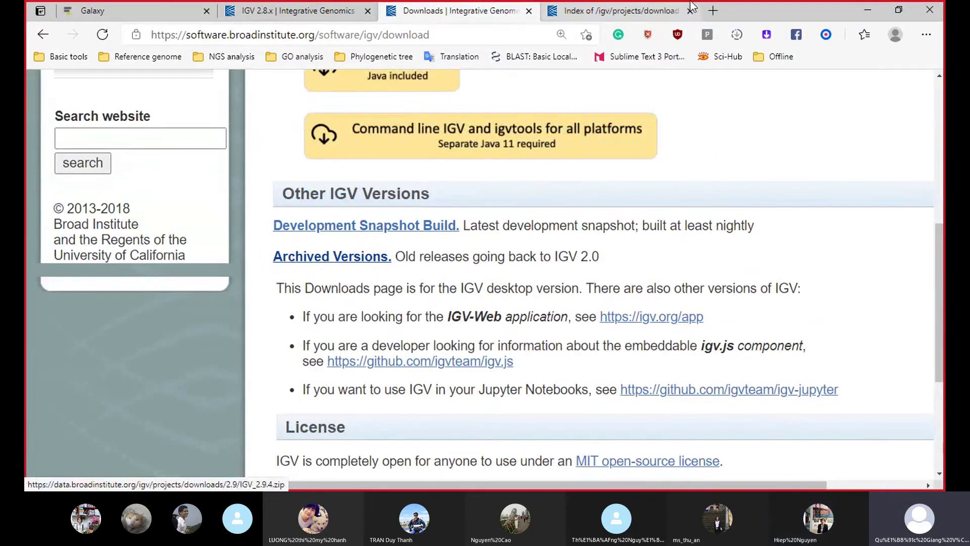
pyautogui.hotkey('ctrl', 'Tab')
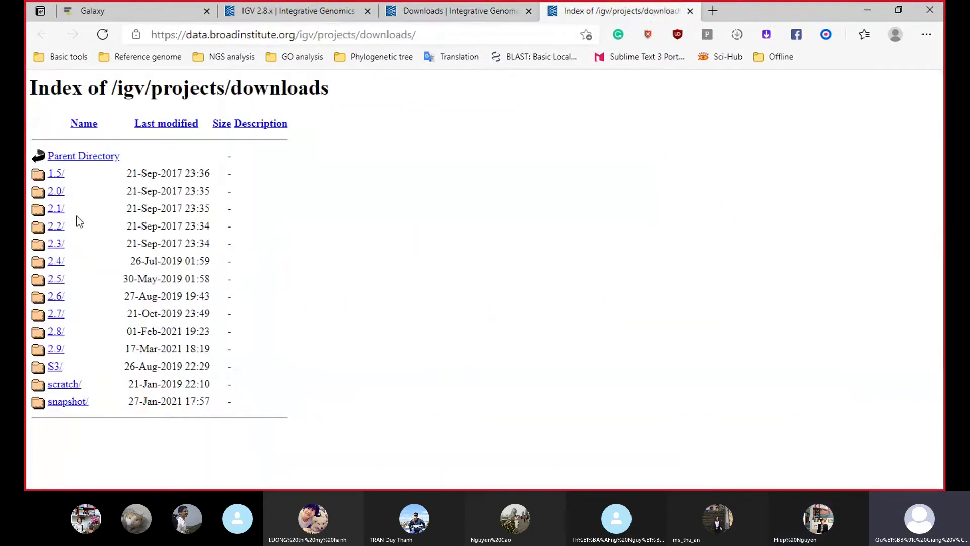
pyautogui.click(57, 332)
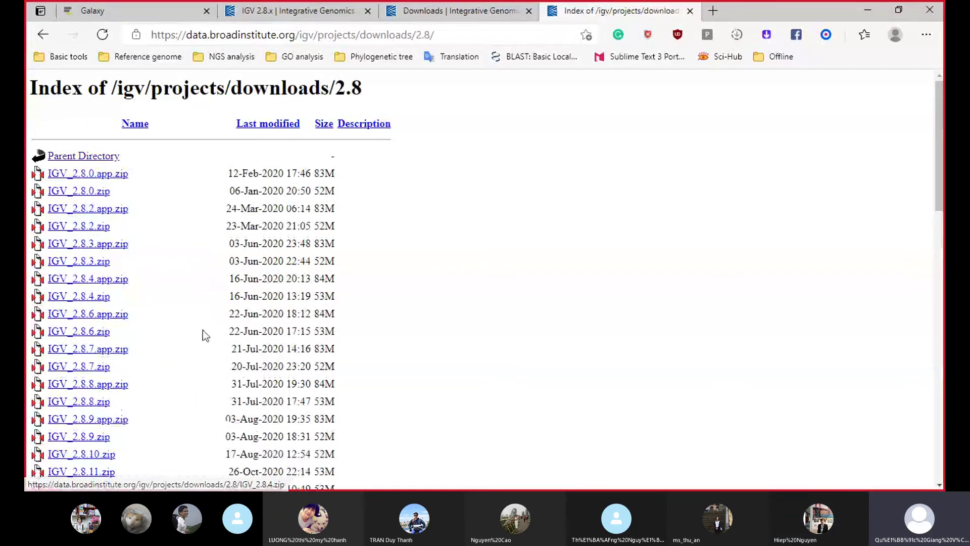
pyautogui.moveTo(101, 301); pyautogui.dragTo(34, 303)
pyautogui.click(43, 34)
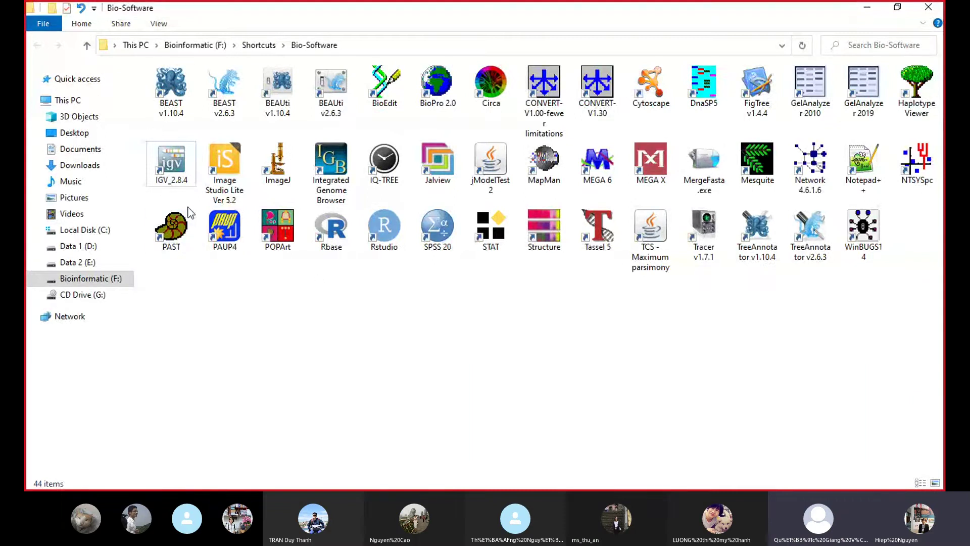
# Switch to the Bio-Software folder in File Explorer and open the IGV_2.8.4 shortcut
pyautogui.click(172, 162)
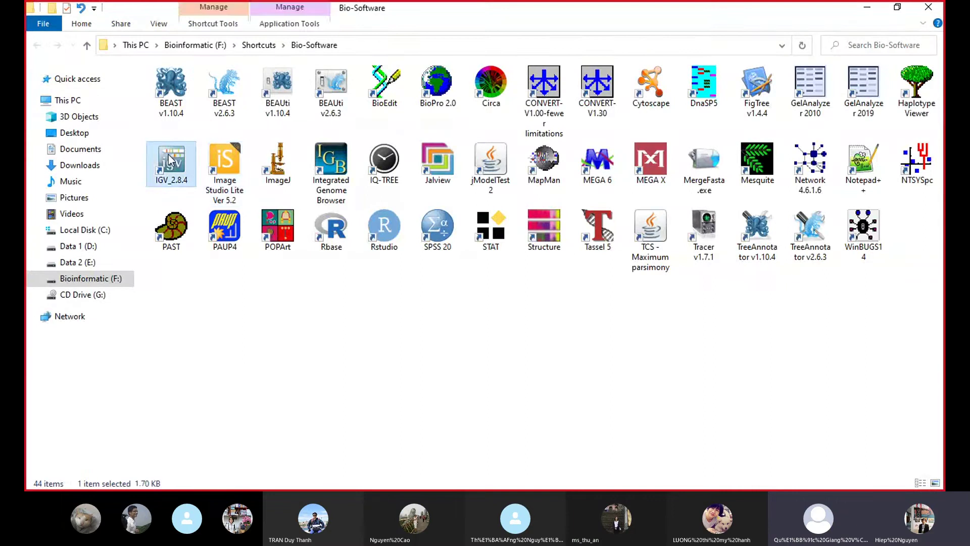
pyautogui.rightClick(307, 290)
pyautogui.click(343, 136)
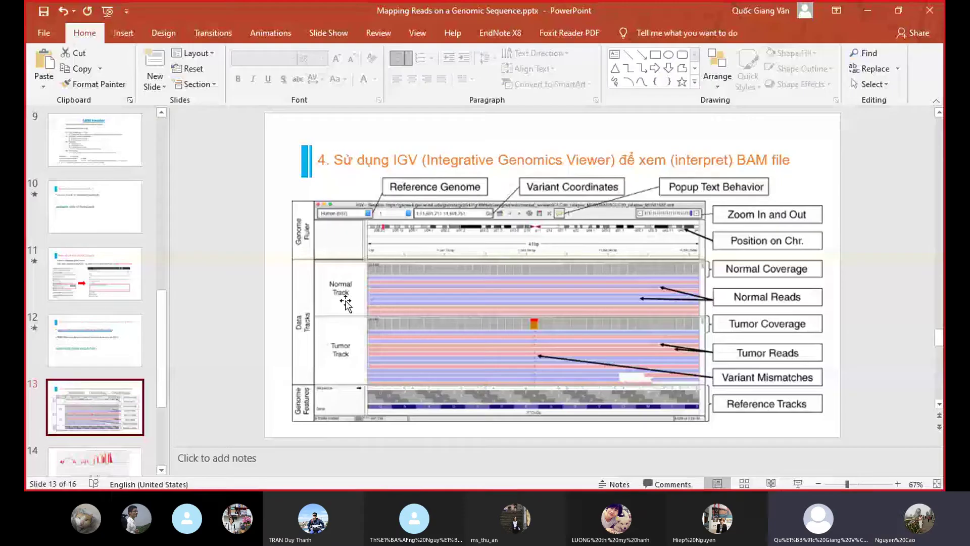
# Switch to PowerPoint and present slide 13, the annotated IGV window layout, as a full-screen slide show
pyautogui.click(797, 484)
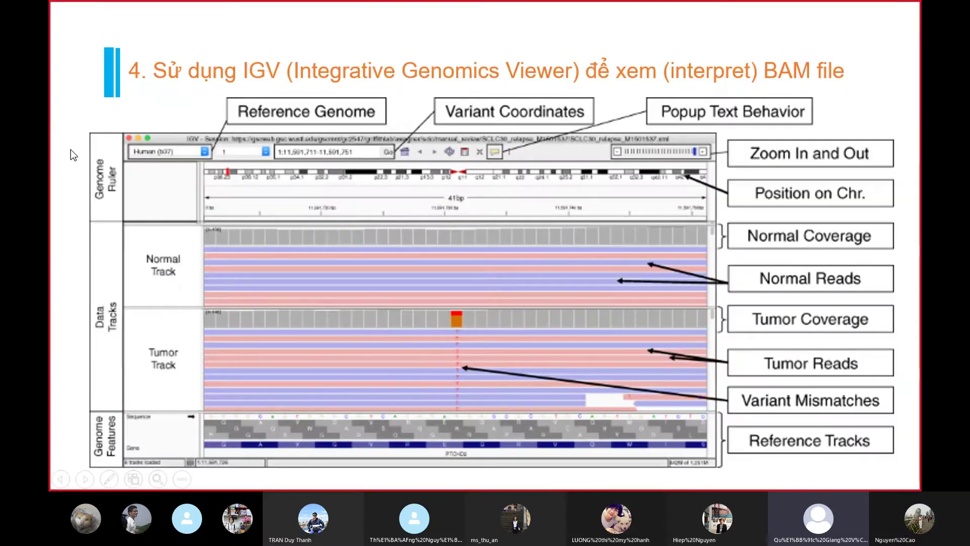
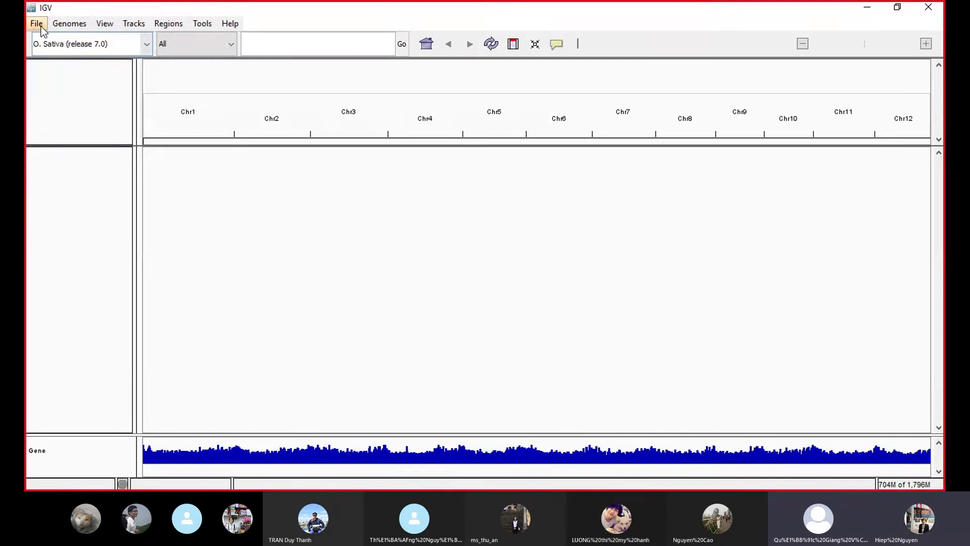
# Examine the BAM files and matching .bai indexes in the DP-NM-TL-WGS folder through IGV's file loading dialog, and cancel it
pyautogui.click(36, 23)
pyautogui.click(65, 44)
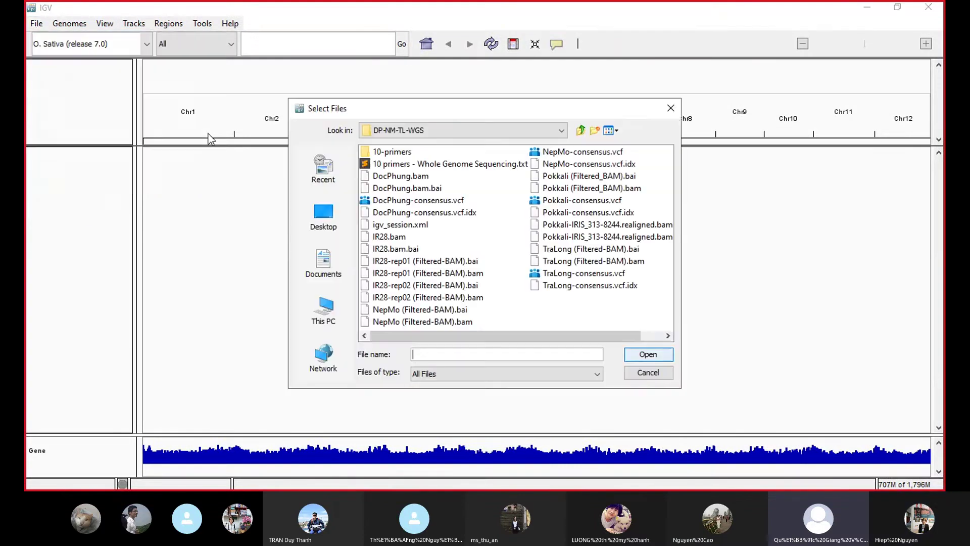
pyautogui.click(478, 133)
pyautogui.click(473, 132)
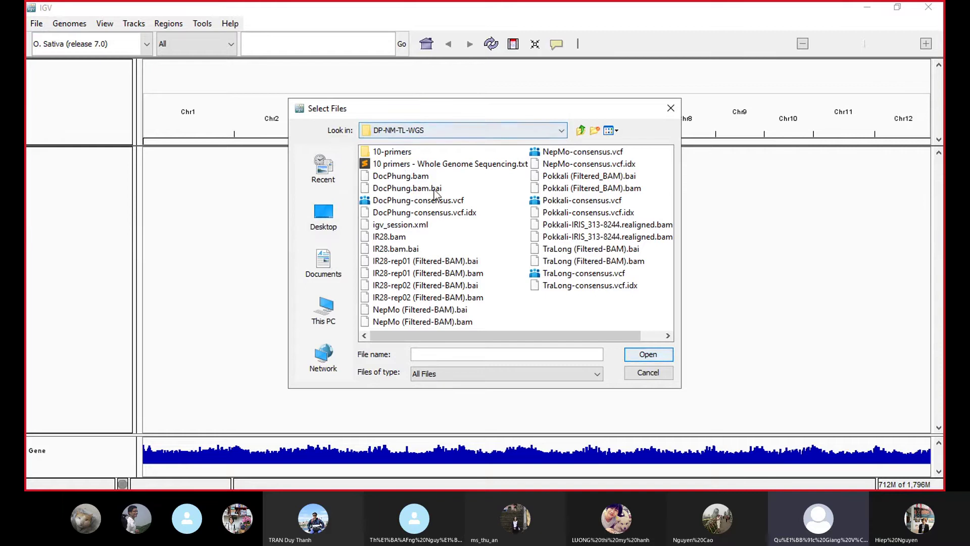
pyautogui.click(411, 178)
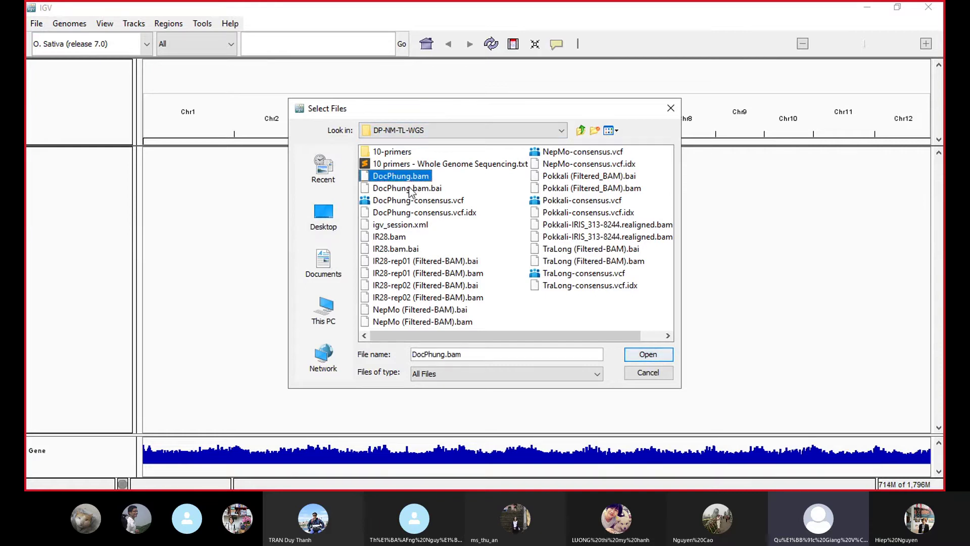
pyautogui.keyDown('ctrl'); pyautogui.click(441, 324); pyautogui.keyUp('ctrl')
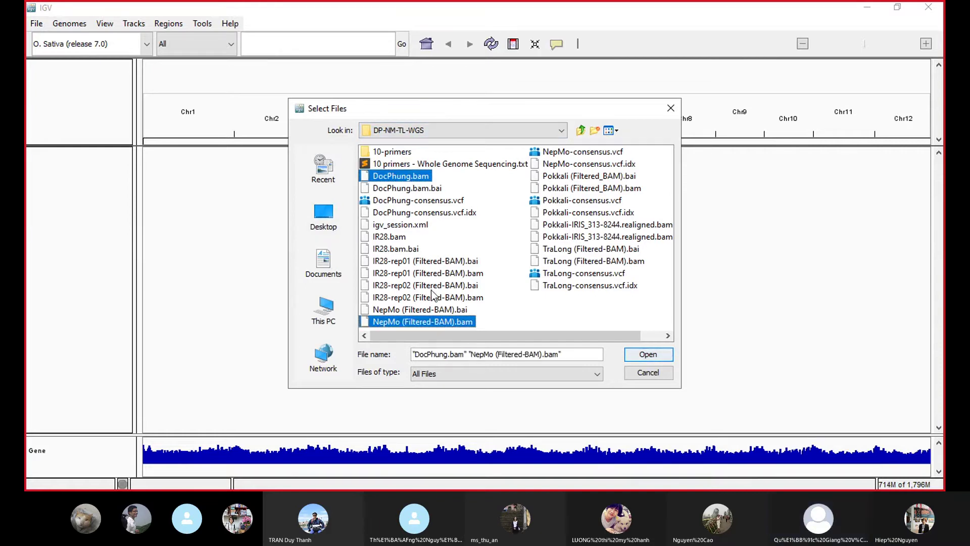
pyautogui.click(410, 201)
pyautogui.click(411, 175)
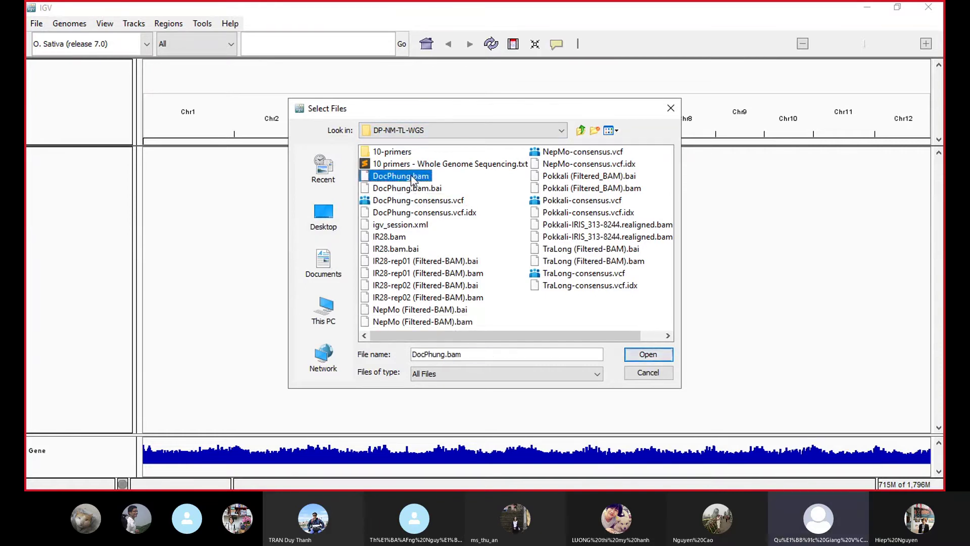
pyautogui.click(399, 237)
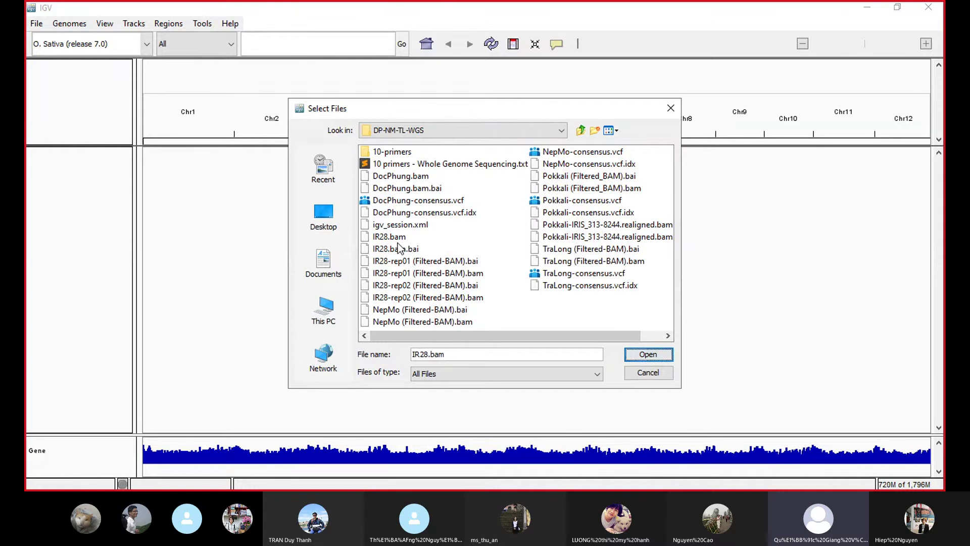
pyautogui.click(398, 250)
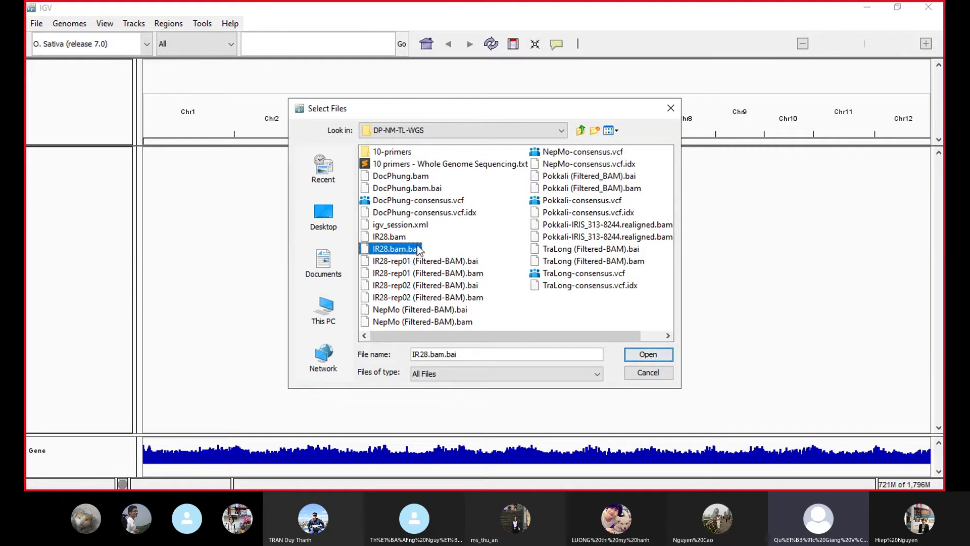
pyautogui.click(653, 374)
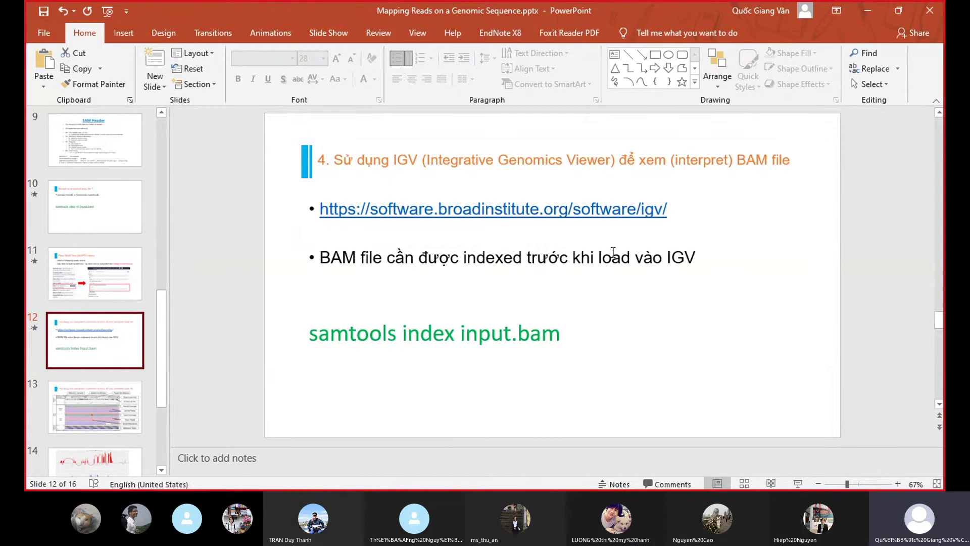
# Switch to PowerPoint slide 12 and highlight the BAM indexing requirement and the "samtools index input.bam" command
pyautogui.moveTo(360, 259); pyautogui.dragTo(321, 260)
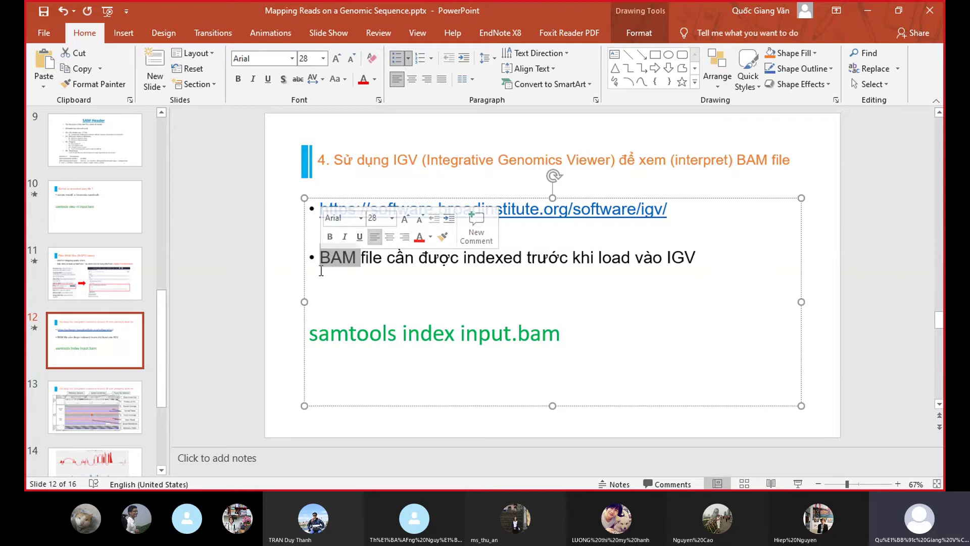
pyautogui.click(436, 280)
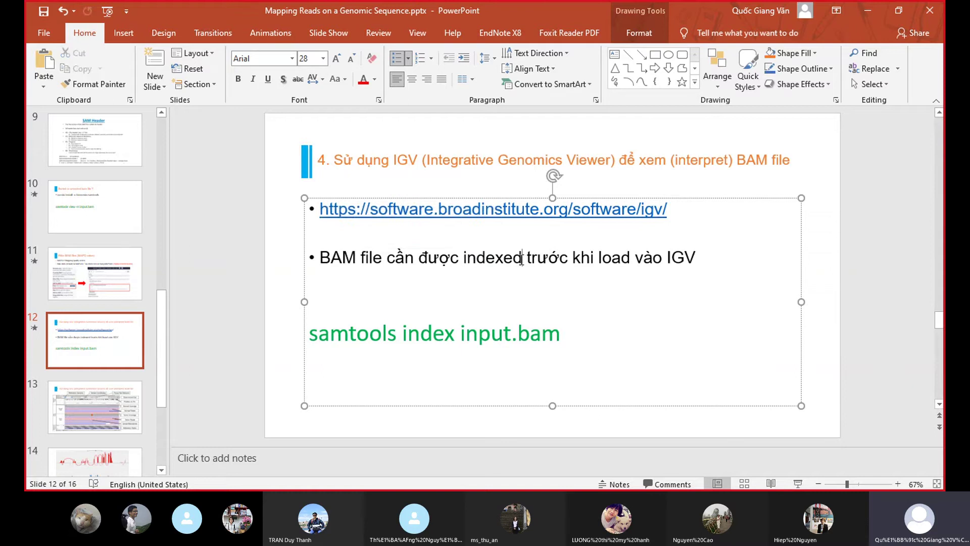
pyautogui.moveTo(527, 258); pyautogui.dragTo(460, 258)
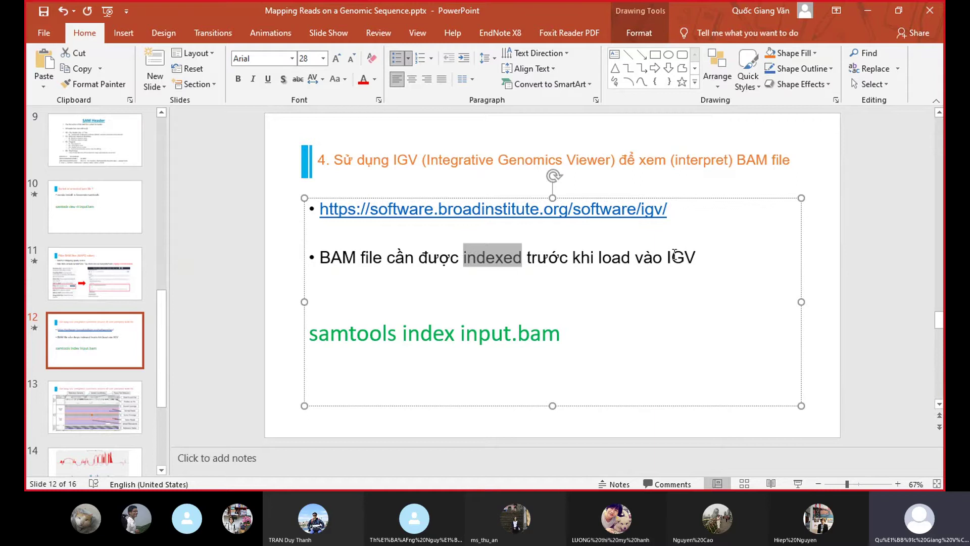
pyautogui.click(571, 334)
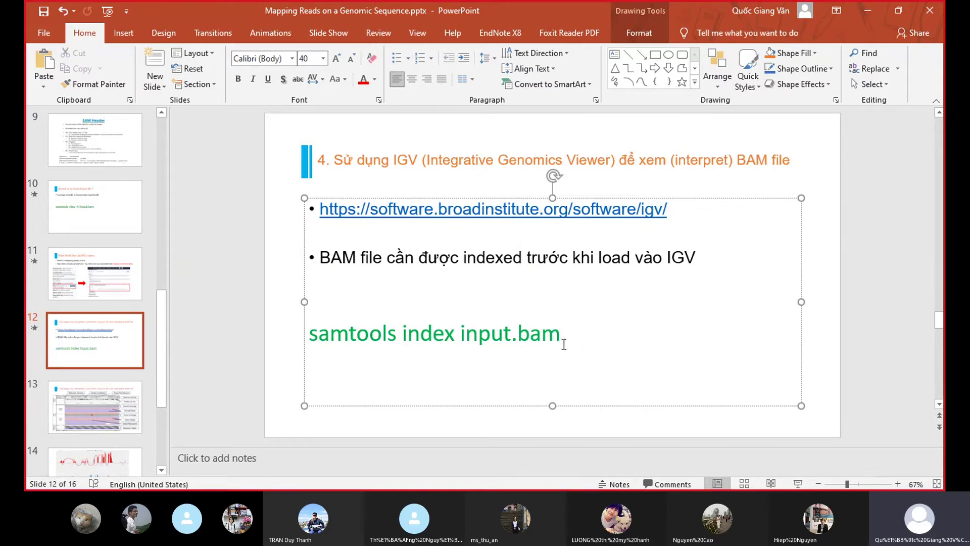
pyautogui.moveTo(561, 335); pyautogui.dragTo(371, 327)
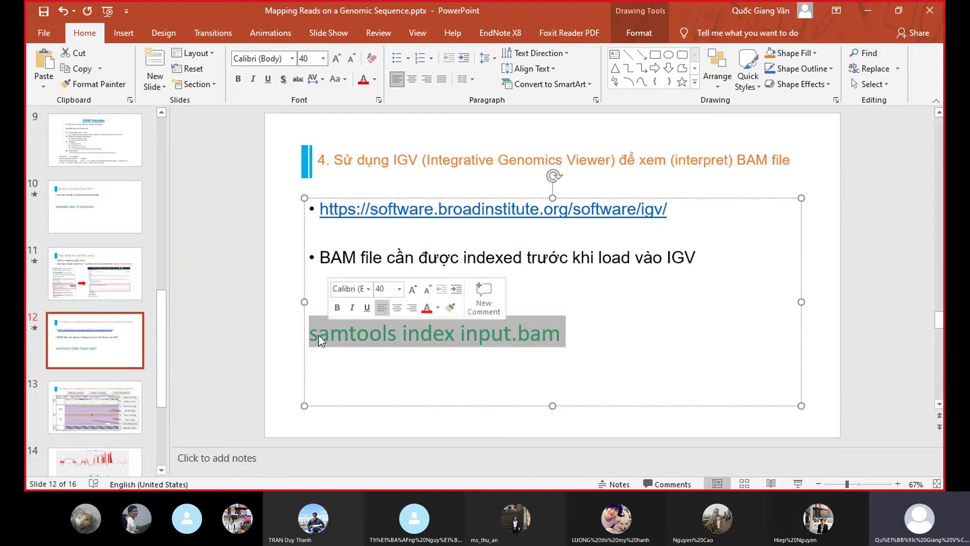
pyautogui.click(403, 335)
pyautogui.tripleClick(404, 336)
pyautogui.doubleClick(407, 335)
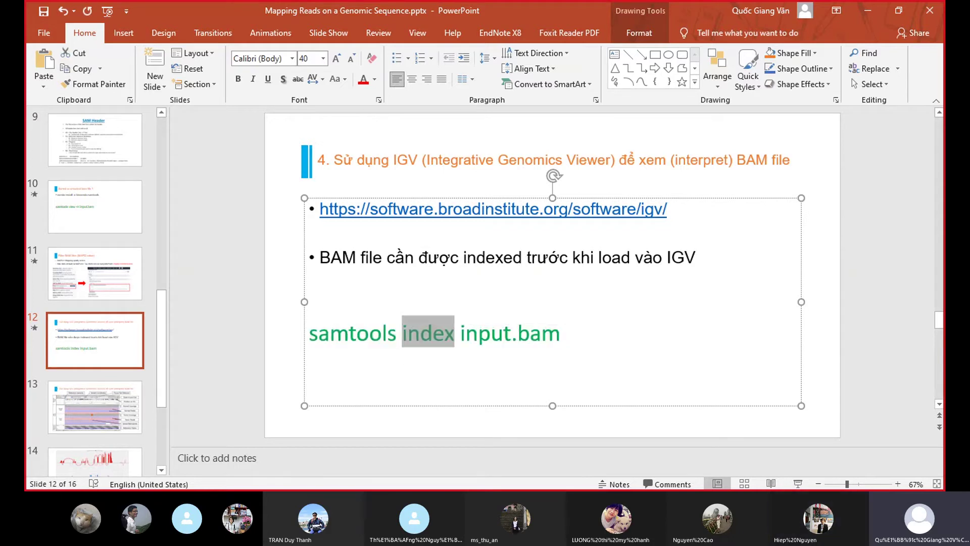
pyautogui.click(542, 333)
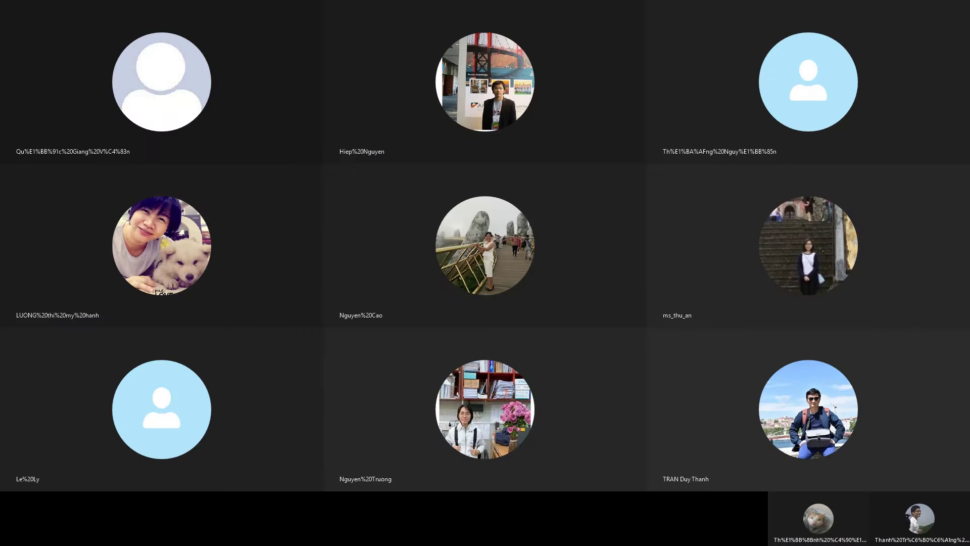
# Switch to the Ubuntu terminal and list the contents of the DP-NM-TL-WGS directory
pyautogui.write('c')
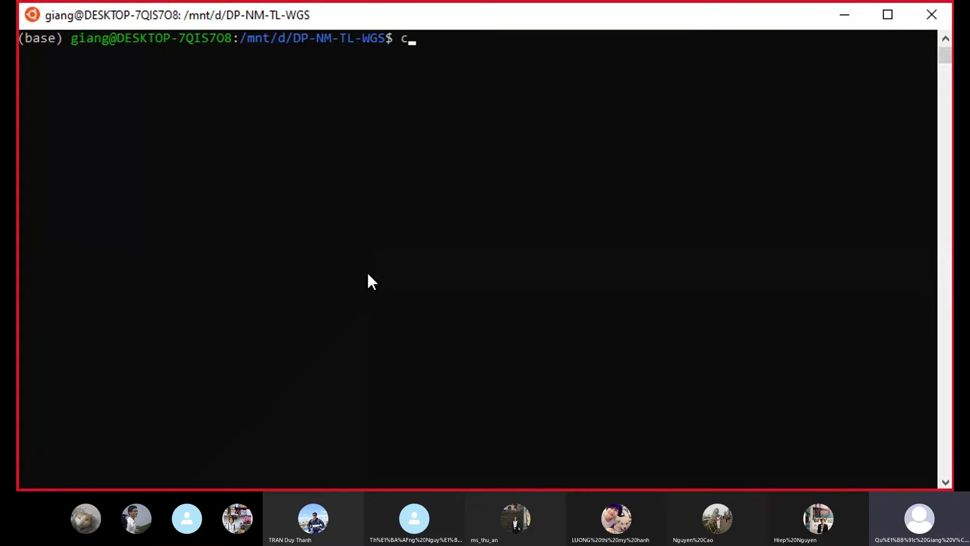
pyautogui.press('BackSpace')
pyautogui.write('l')
pyautogui.press('Return')
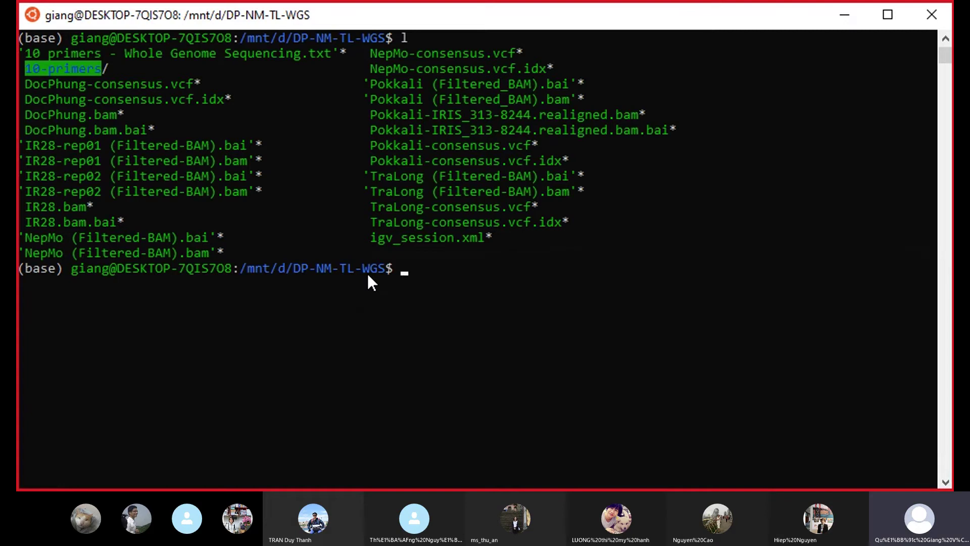
# Create a directory named test inside DP-NM-TL-WGS and list the directory contents again
pyautogui.write('mkdir test')
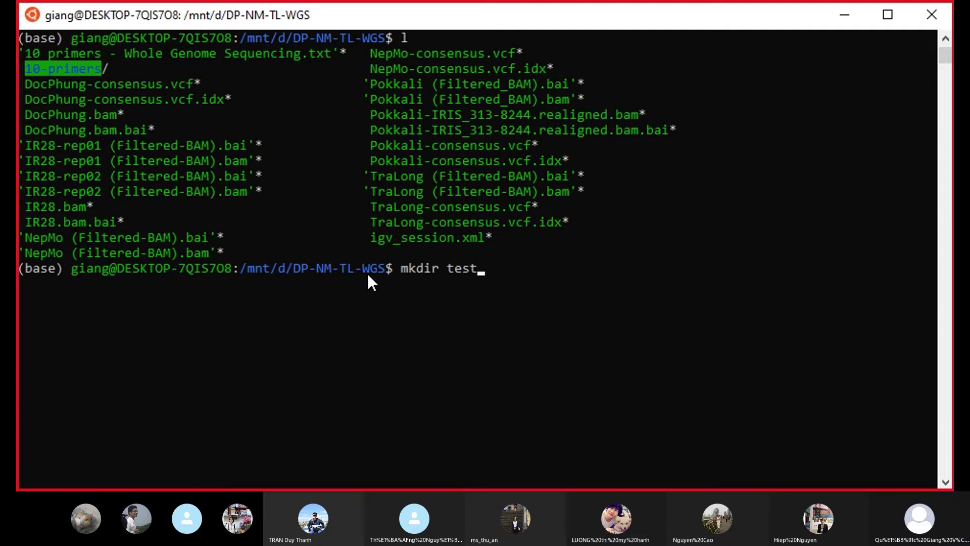
pyautogui.press('Return')
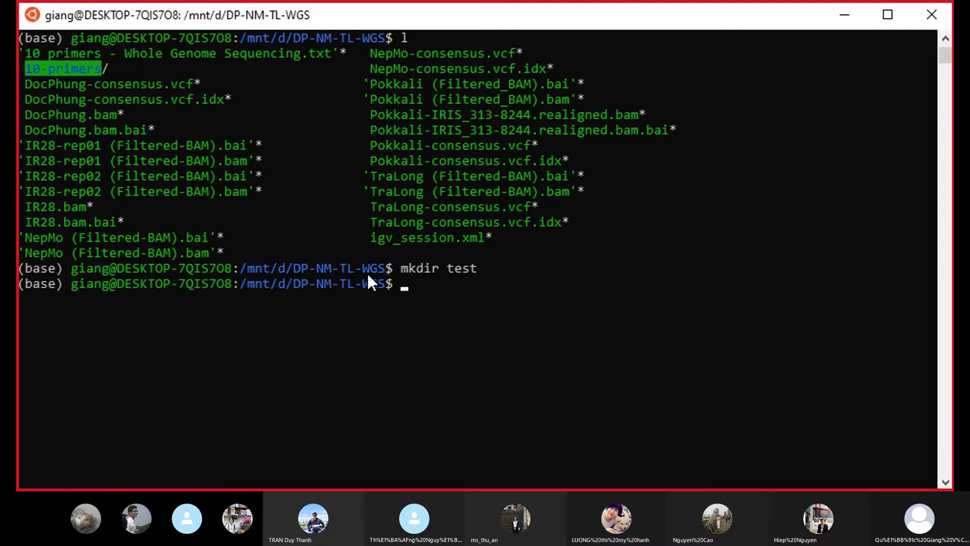
pyautogui.write('l')
pyautogui.press('Return')
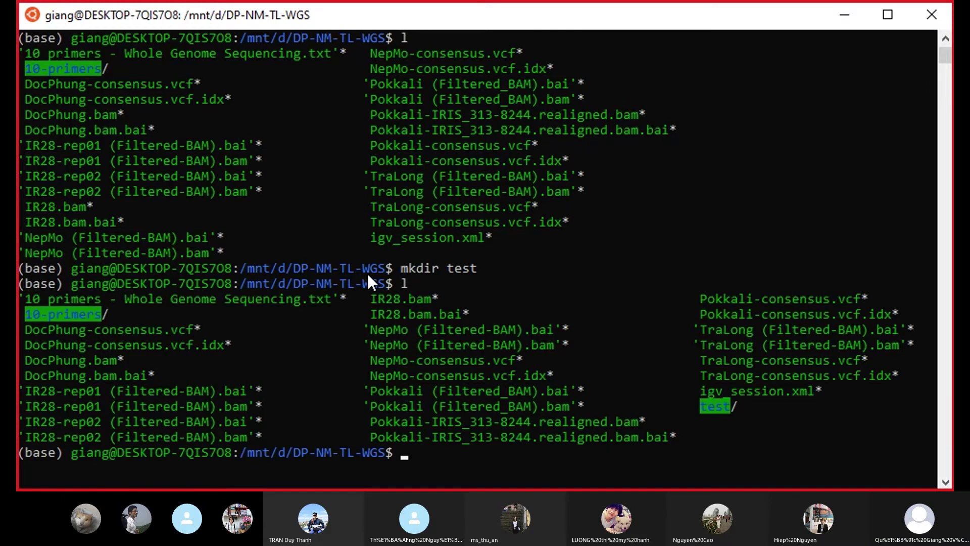
# Try to index IR28.bam with samtools index, redirecting the output to test/
pyautogui.write('s')
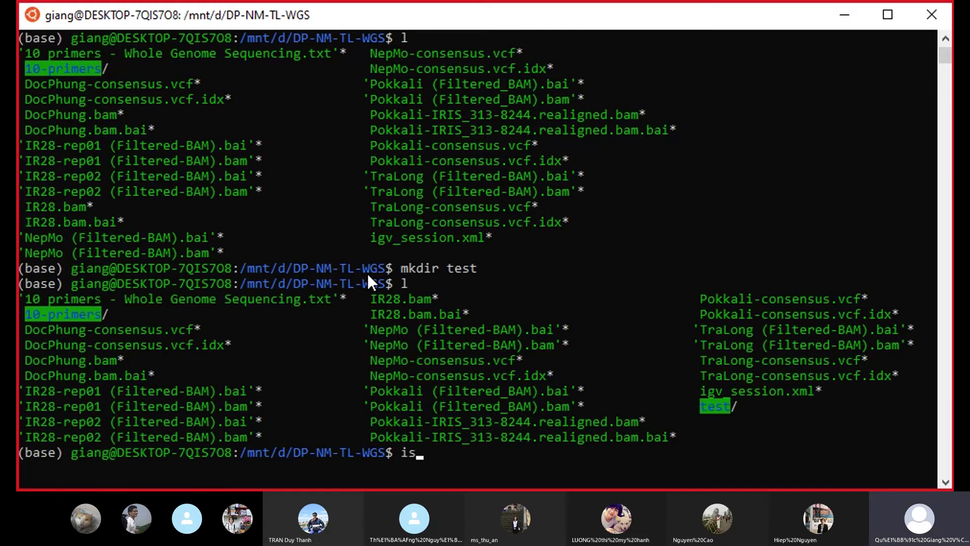
pyautogui.write('amtools index ')
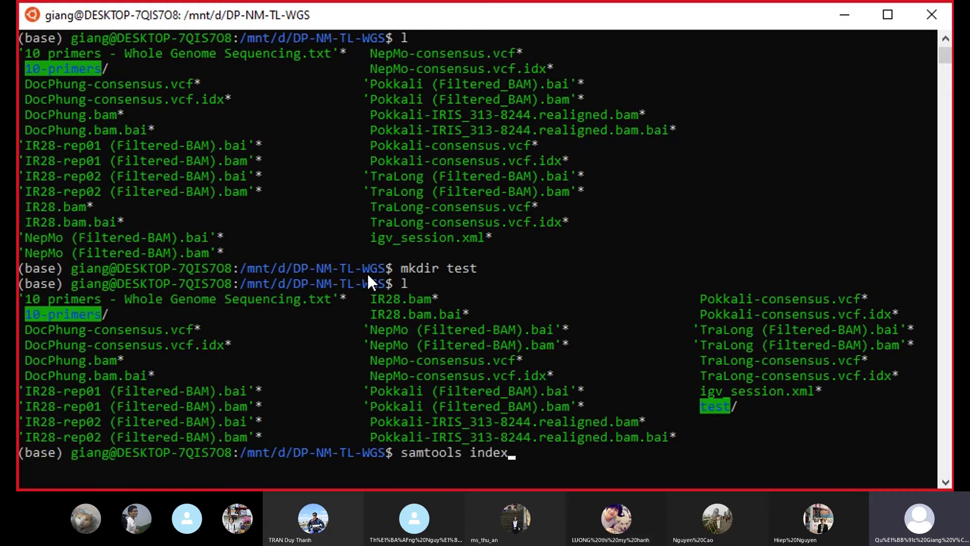
pyautogui.write('IR28.bam > ')
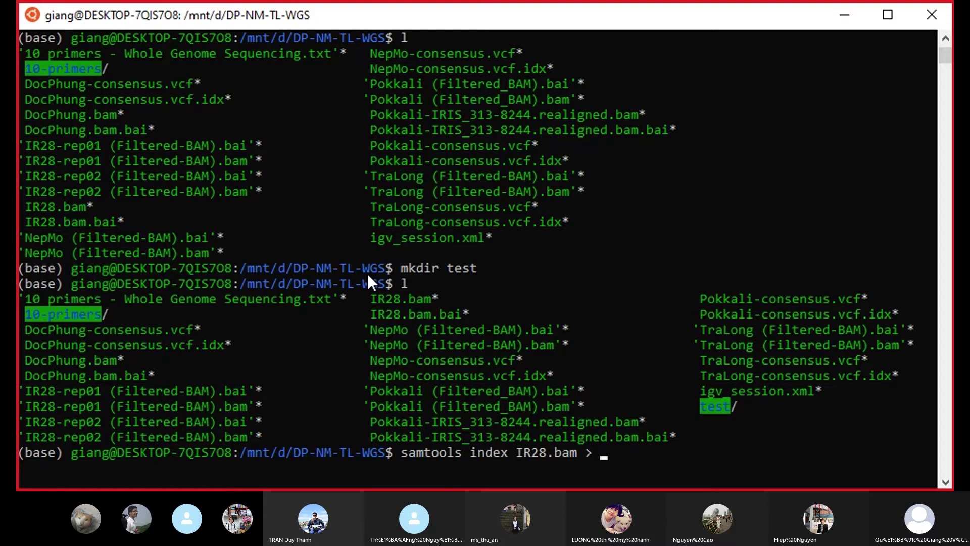
pyautogui.write('test/')
pyautogui.press('Return')
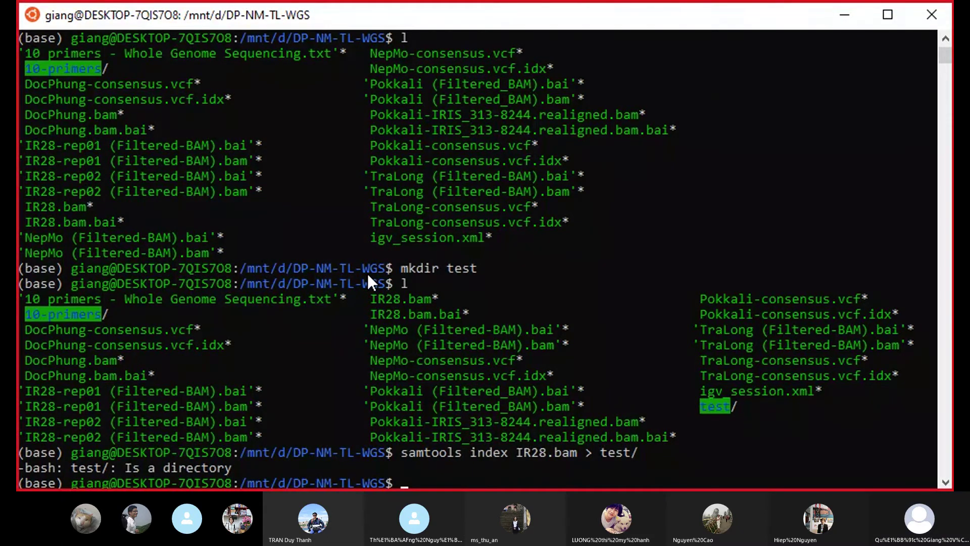
pyautogui.press('Up')
pyautogui.press('BackSpace')
pyautogui.press('BackSpace')
pyautogui.press('BackSpace')
pyautogui.press('BackSpace')
pyautogui.press('BackSpace')
pyautogui.press('BackSpace')
pyautogui.press('BackSpace')
pyautogui.press('BackSpace')
pyautogui.press('BackSpace')
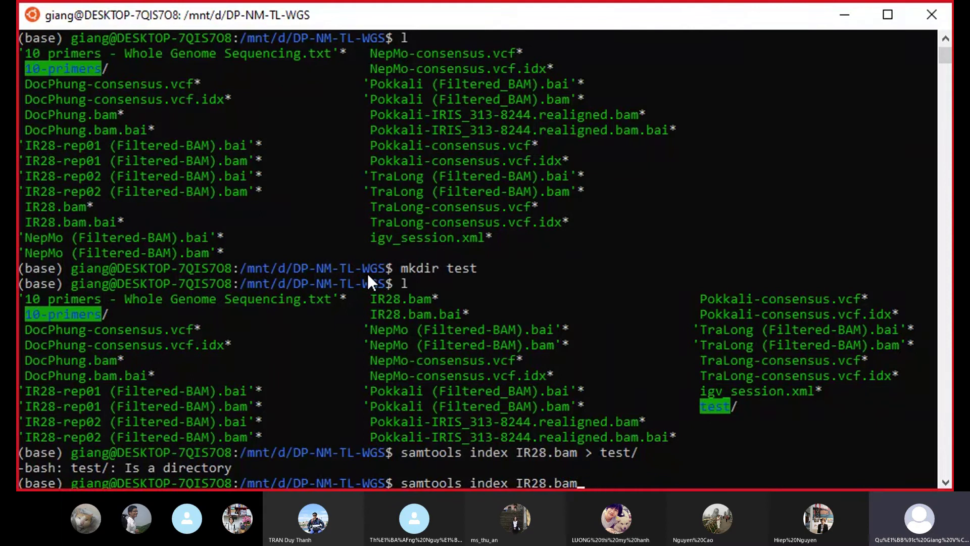
pyautogui.write('m')
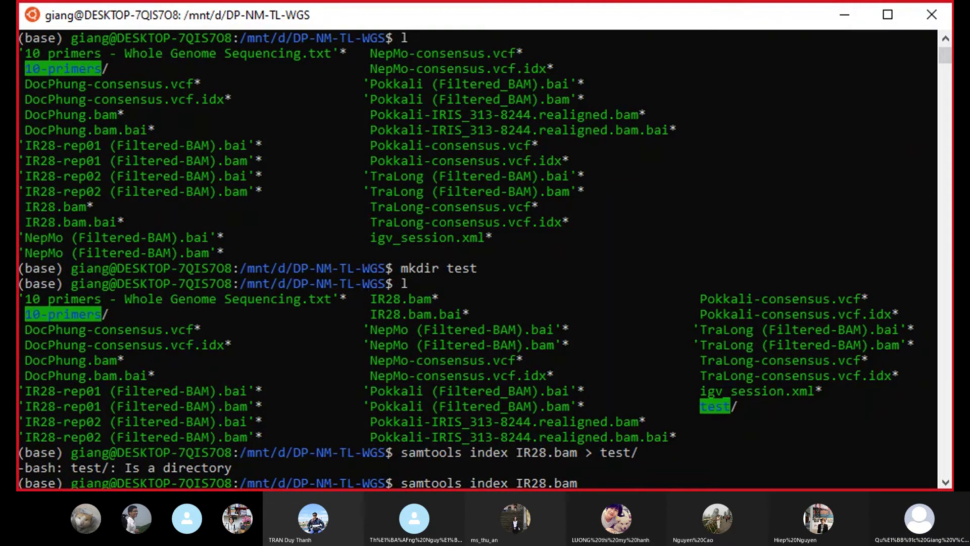
pyautogui.press('BackSpace')
pyautogui.press('BackSpace')
pyautogui.press('BackSpace')
pyautogui.press('BackSpace')
pyautogui.press('BackSpace')
pyautogui.press('BackSpace')
pyautogui.press('BackSpace')
pyautogui.press('BackSpace')
pyautogui.press('BackSpace')
pyautogui.press('BackSpace')
pyautogui.press('BackSpace')
pyautogui.press('BackSpace')
pyautogui.press('BackSpace')
pyautogui.press('BackSpace')
pyautogui.press('BackSpace')
pyautogui.press('BackSpace')
pyautogui.press('BackSpace')
pyautogui.press('BackSpace')
pyautogui.press('BackSpace')
pyautogui.press('BackSpace')
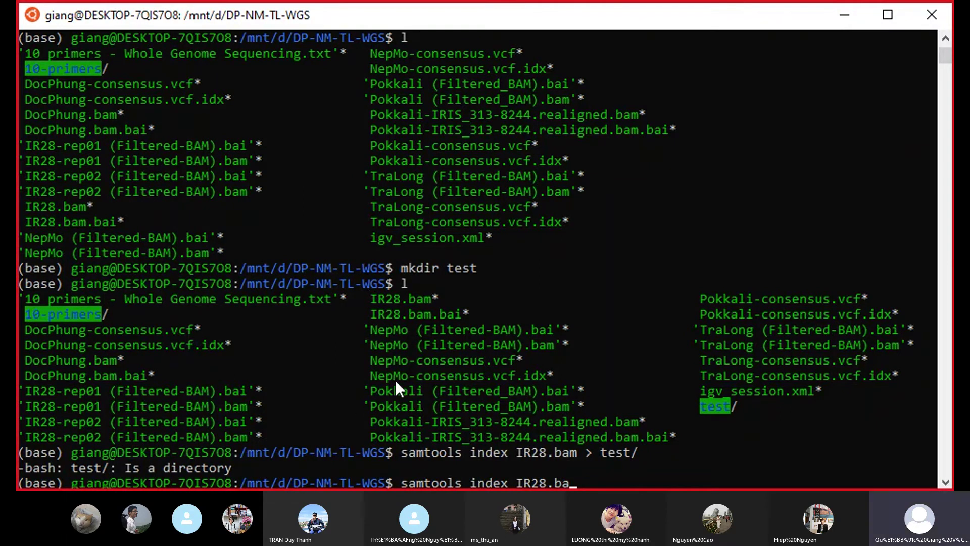
# Move IR28.bam into the test/ directory and list the contents of DP-NM-TL-WGS
pyautogui.write('mv ')
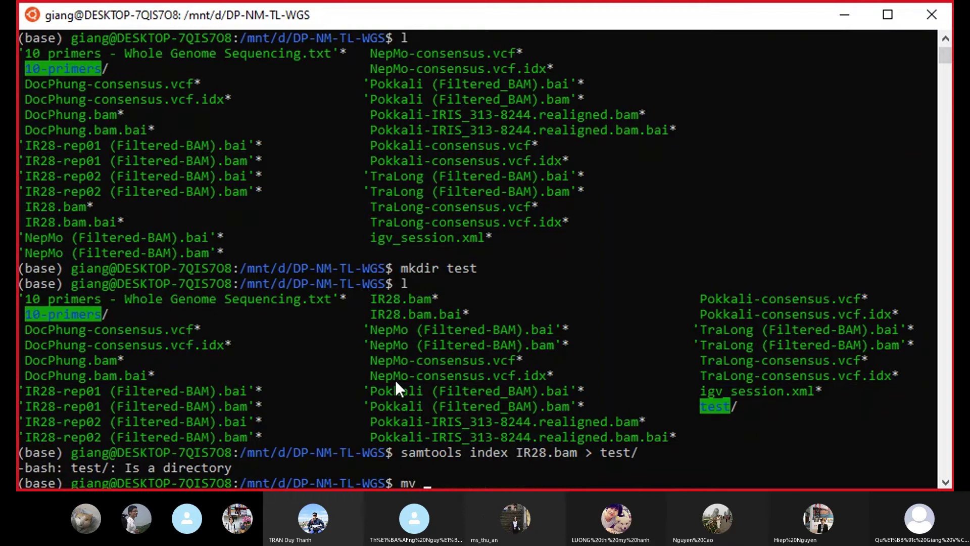
pyautogui.write('IR28.')
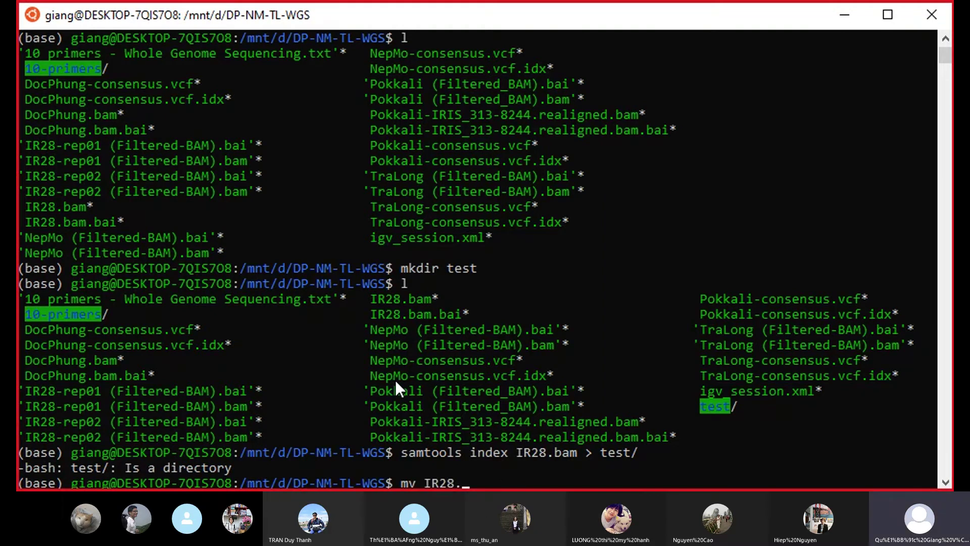
pyautogui.write('bam test/')
pyautogui.press('Return')
pyautogui.write('l')
pyautogui.press('Return')
# Change into the test/ directory, clear the terminal and list the directory contents
pyautogui.write('cd')
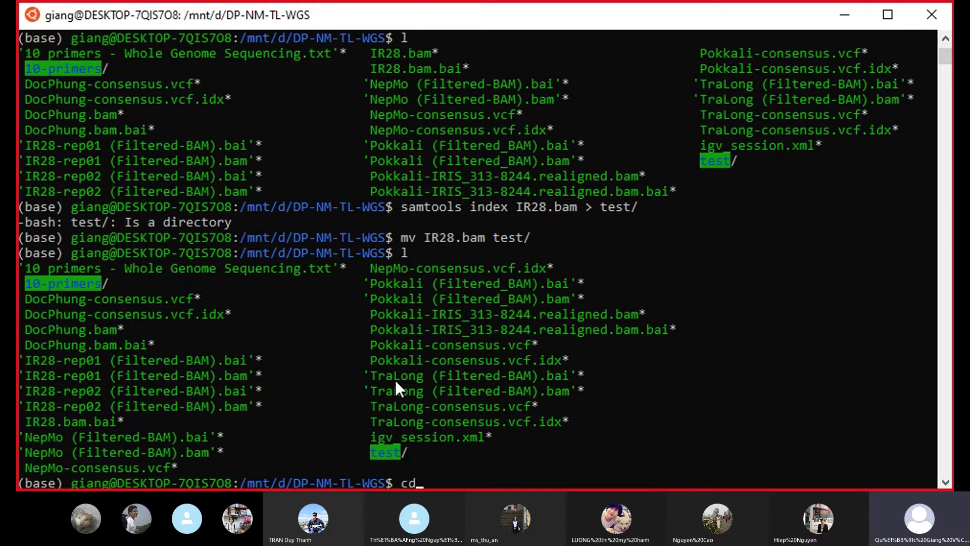
pyautogui.write(' test/')
pyautogui.press('Return')
pyautogui.write('l')
pyautogui.press('Return')
pyautogui.write('clear')
pyautogui.press('Return')
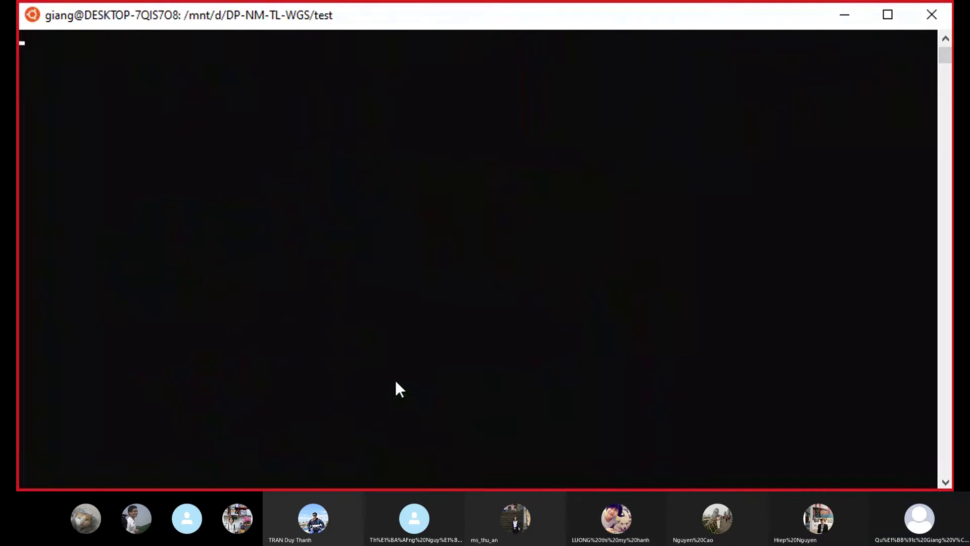
pyautogui.write('l')
pyautogui.press('Return')
# Index IR28.bam inside the test directory with samtools index and list the directory contents once it completes
pyautogui.write('samt')
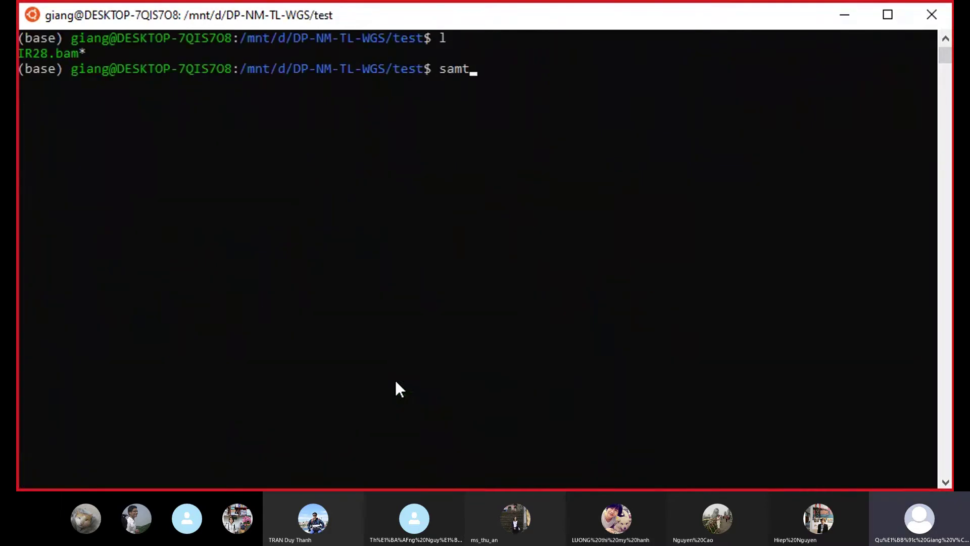
pyautogui.write('ools index IR')
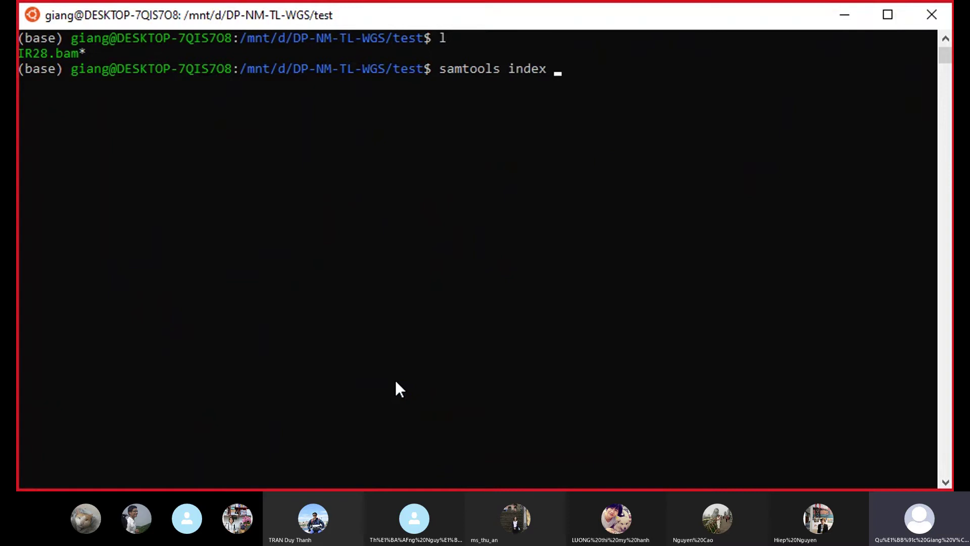
pyautogui.press('Tab')
pyautogui.press('Return')
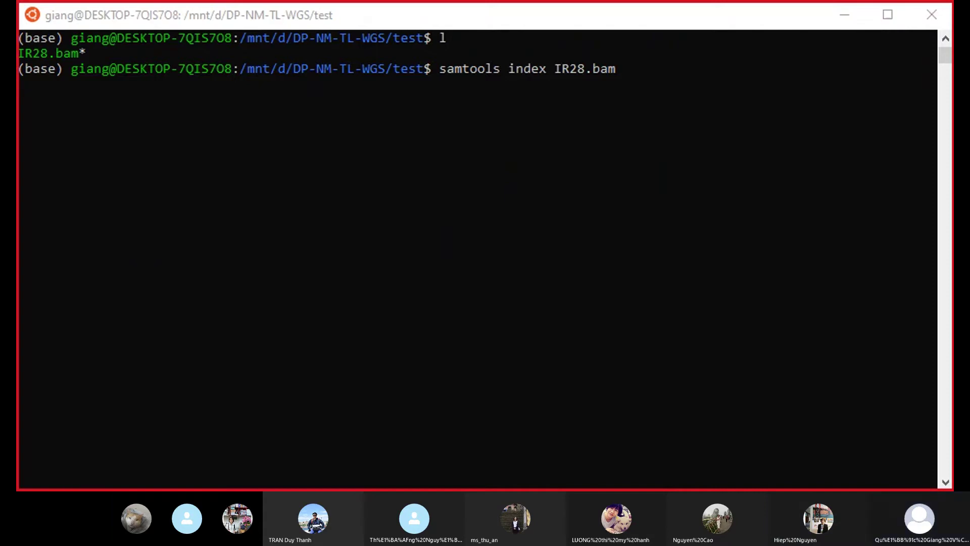
pyautogui.hotkey('alt', 'Tab')
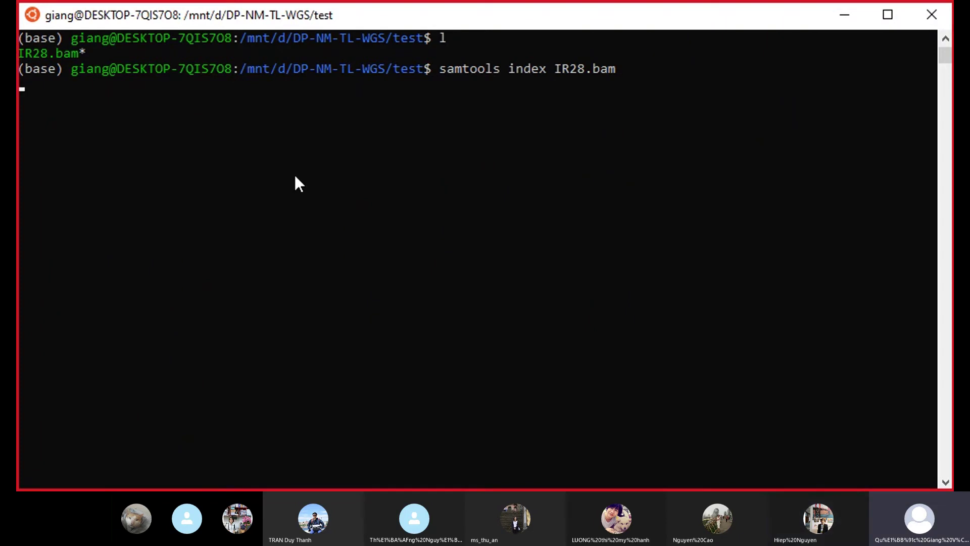
pyautogui.press('Return')
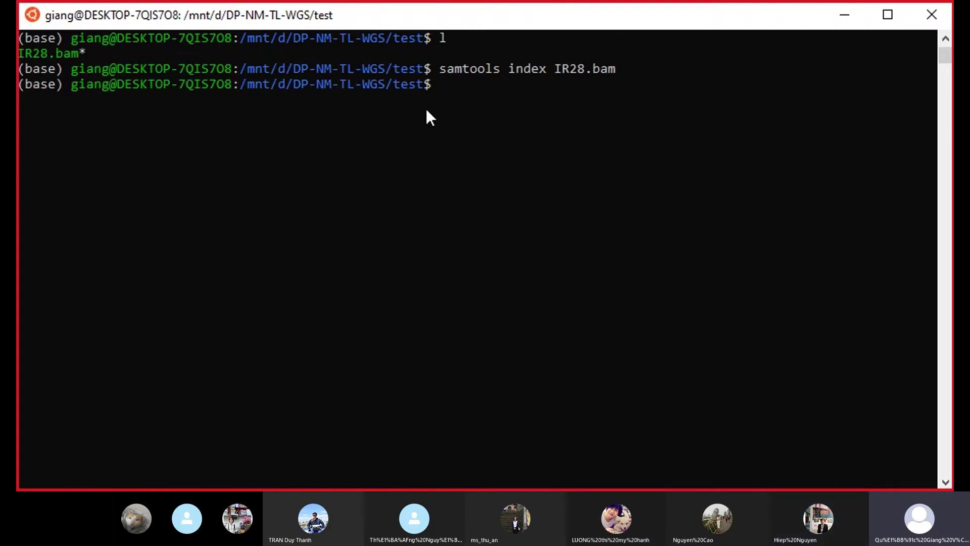
pyautogui.write('l')
pyautogui.press('Return')
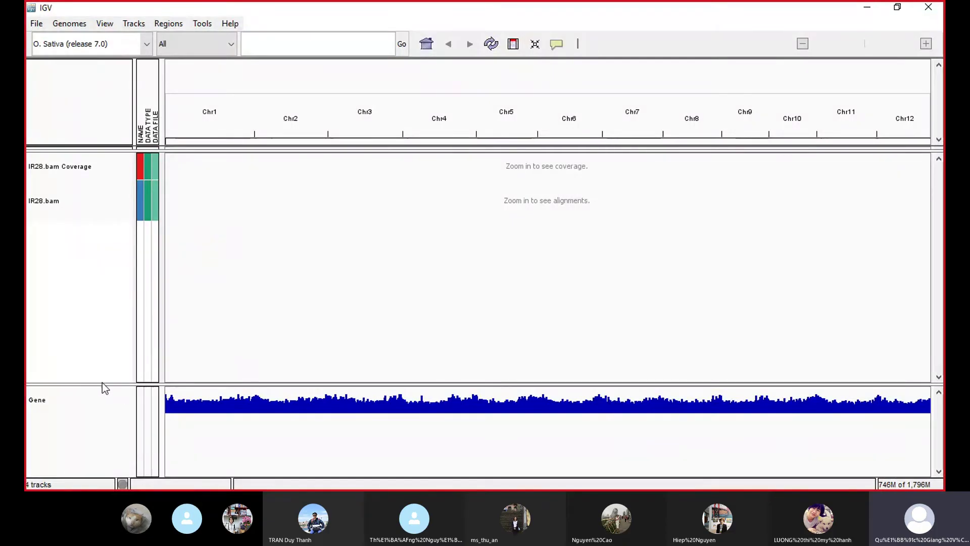
# In IGV, check the list of available genomes, keeping O. Sativa (release 7.0), and enlarge the Gene track pane
pyautogui.click(142, 49)
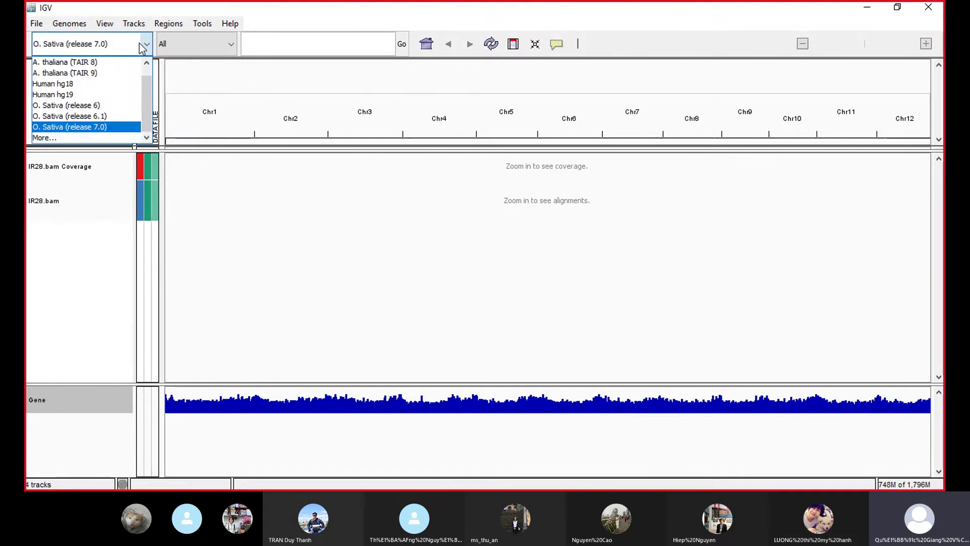
pyautogui.click(142, 48)
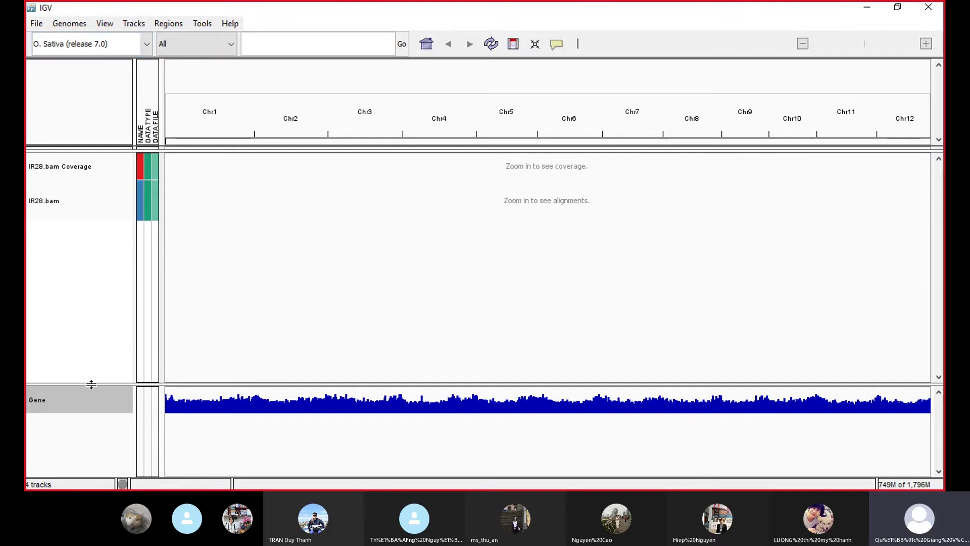
pyautogui.moveTo(91, 384); pyautogui.dragTo(89, 341)
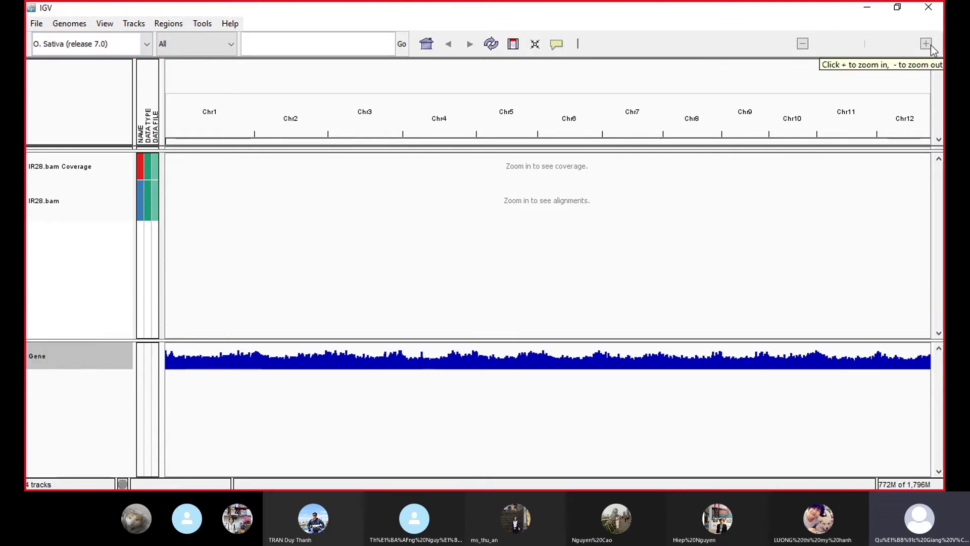
# Select the IR28.bam track, jump to chromosome Chr4 and zoom in to a region of about 56 kb
pyautogui.click(94, 194)
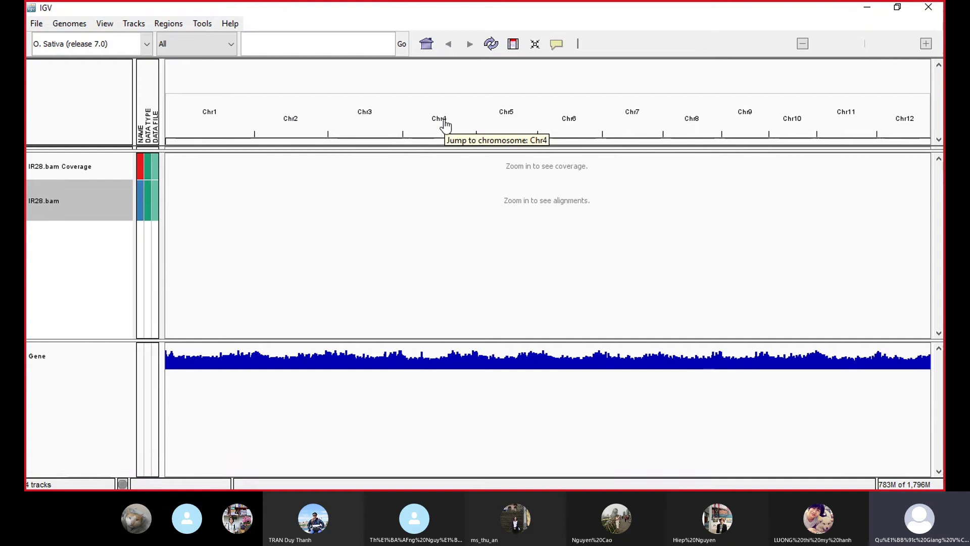
pyautogui.click(445, 123)
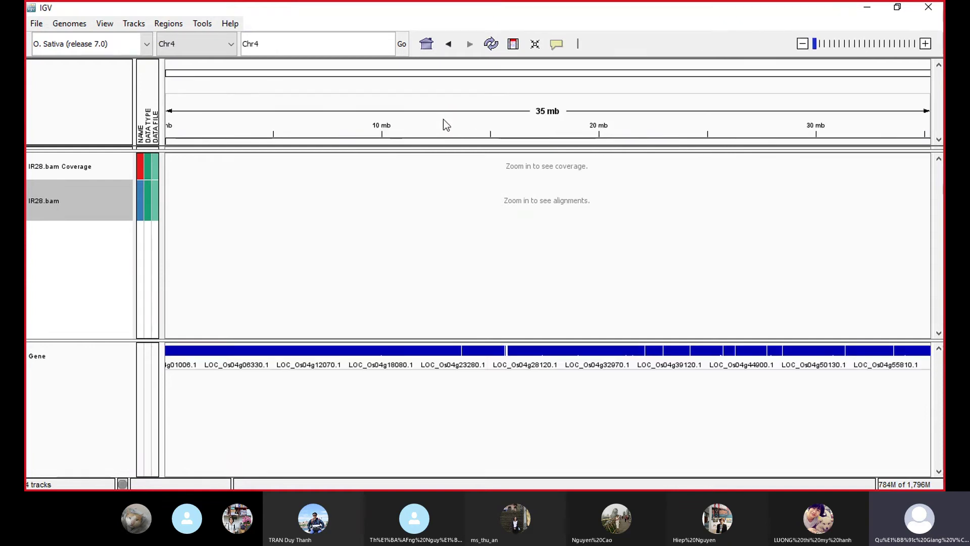
pyautogui.click(926, 45)
pyautogui.doubleClick(926, 44)
pyautogui.click(925, 45)
pyautogui.doubleClick(925, 45)
pyautogui.click(925, 44)
pyautogui.doubleClick(925, 45)
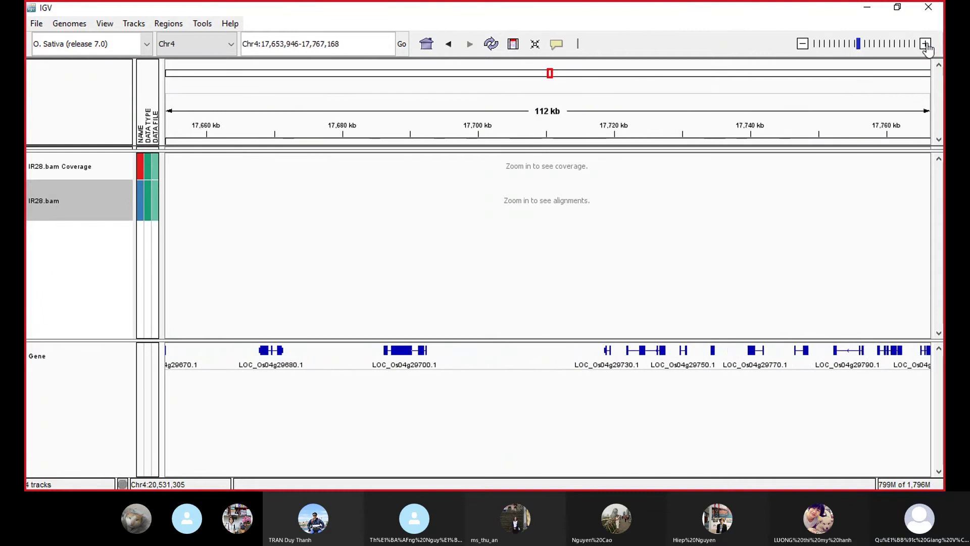
pyautogui.click(926, 45)
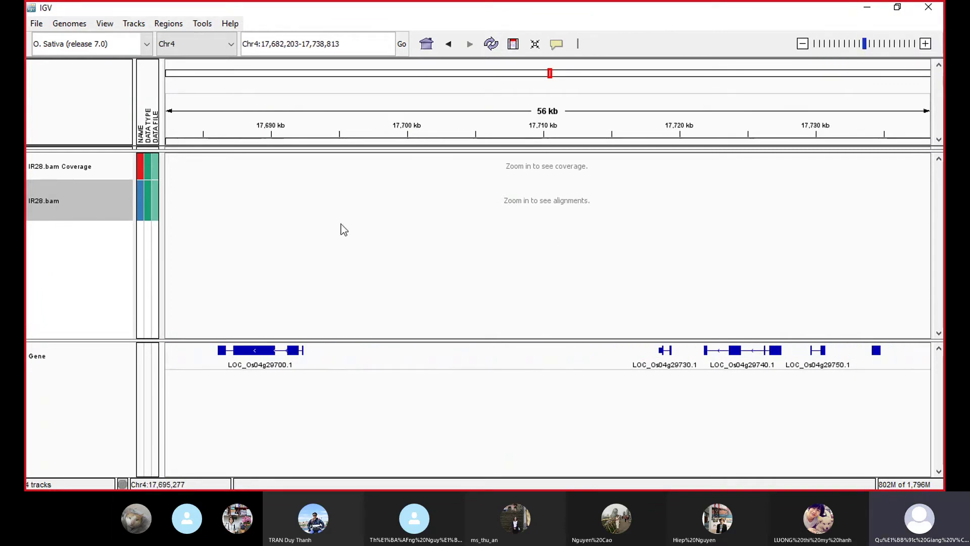
# Show the splice junction track for IR28.bam and zoom in to about 14 kb to load the alignments
pyautogui.rightClick(63, 206)
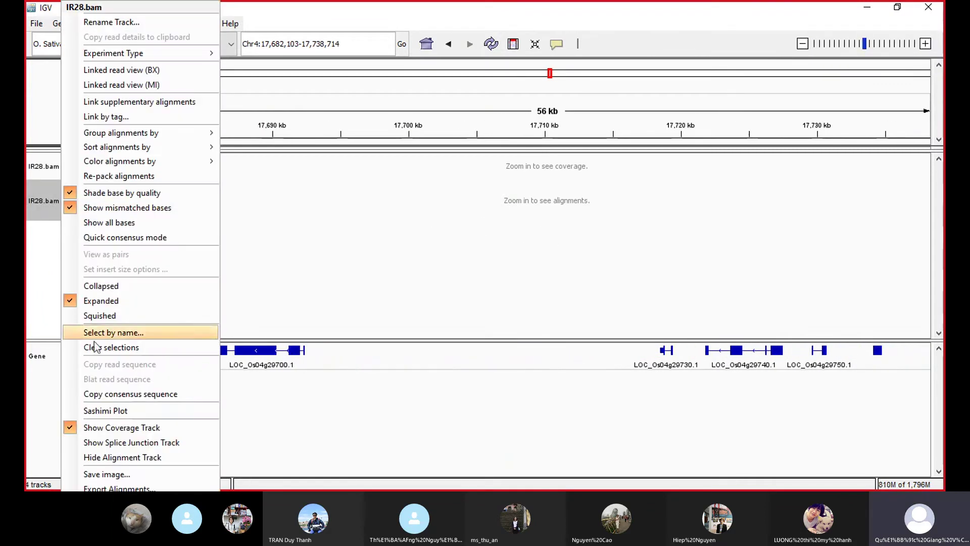
pyautogui.click(130, 442)
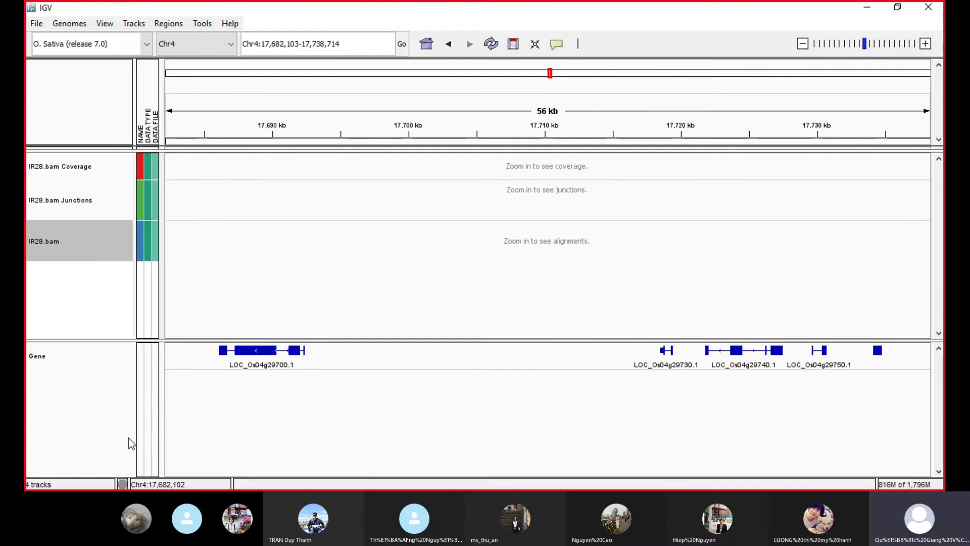
pyautogui.click(925, 43)
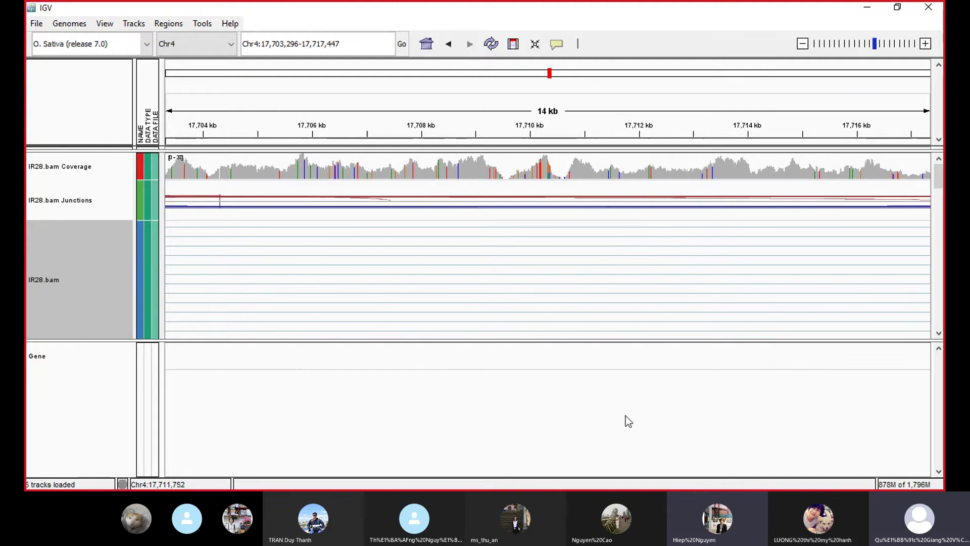
# Shift the view along Chr4 to genes LOC_Os04g29730.1 and LOC_Os04g29740.1 and examine the IR28.bam read alignments above them
pyautogui.moveTo(628, 421); pyautogui.dragTo(417, 401)
pyautogui.moveTo(669, 416); pyautogui.dragTo(418, 399)
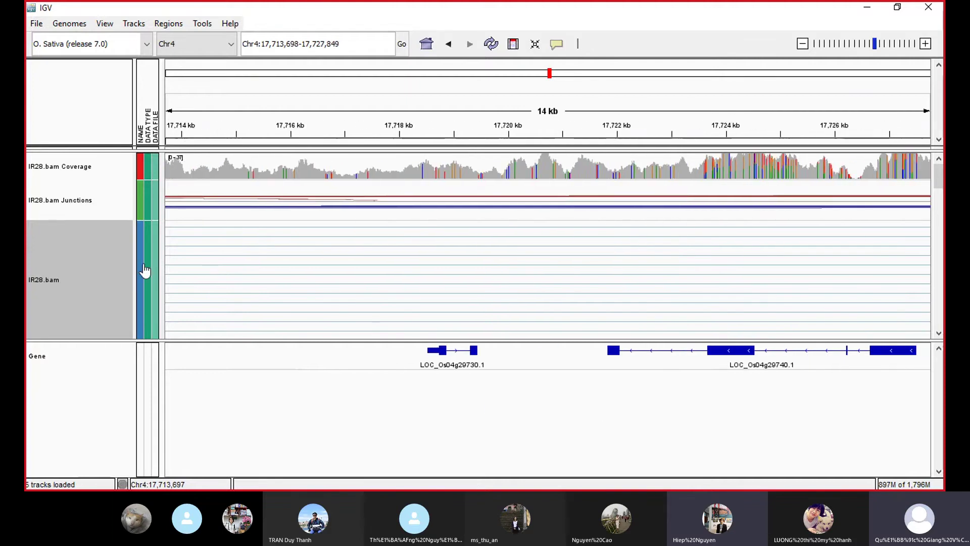
pyautogui.scroll(-5, 126, 278)
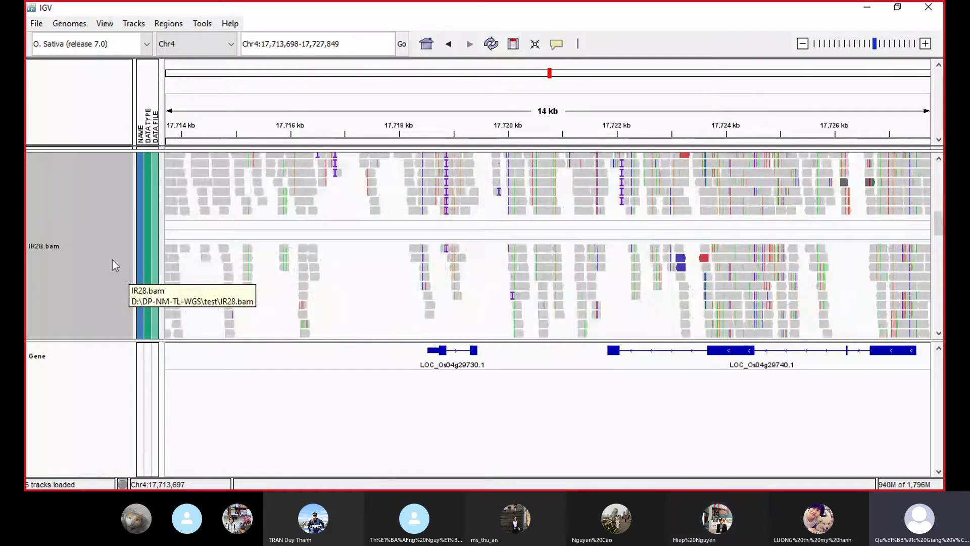
pyautogui.scroll(5, 119, 255)
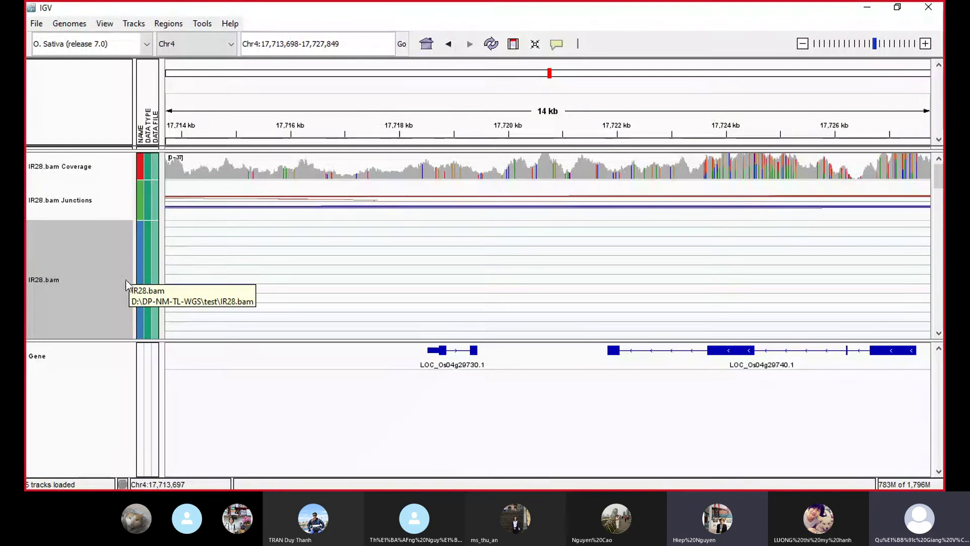
# Enlarge the IR28.bam data pane and view the details of the splice junctions in the junctions track
pyautogui.moveTo(86, 340); pyautogui.dragTo(73, 368)
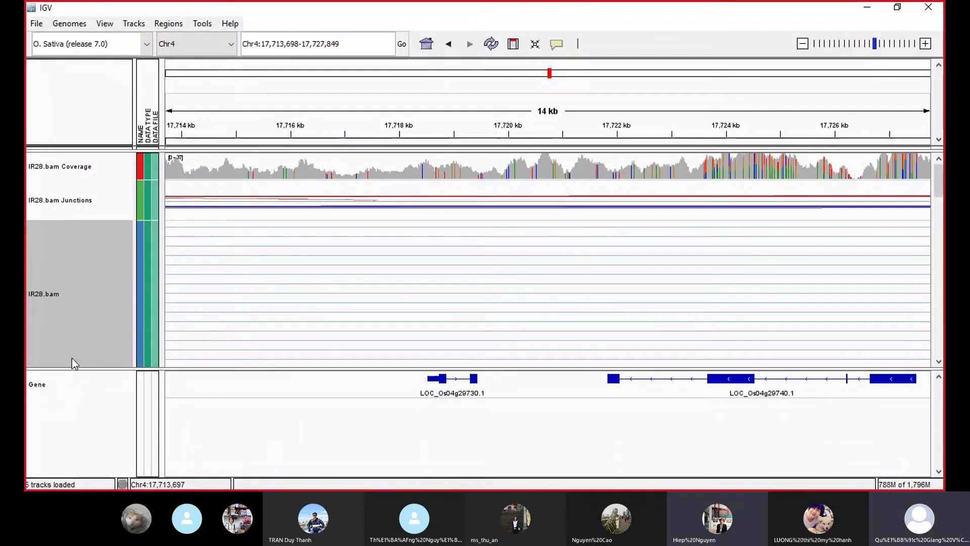
pyautogui.click(94, 216)
pyautogui.click(385, 205)
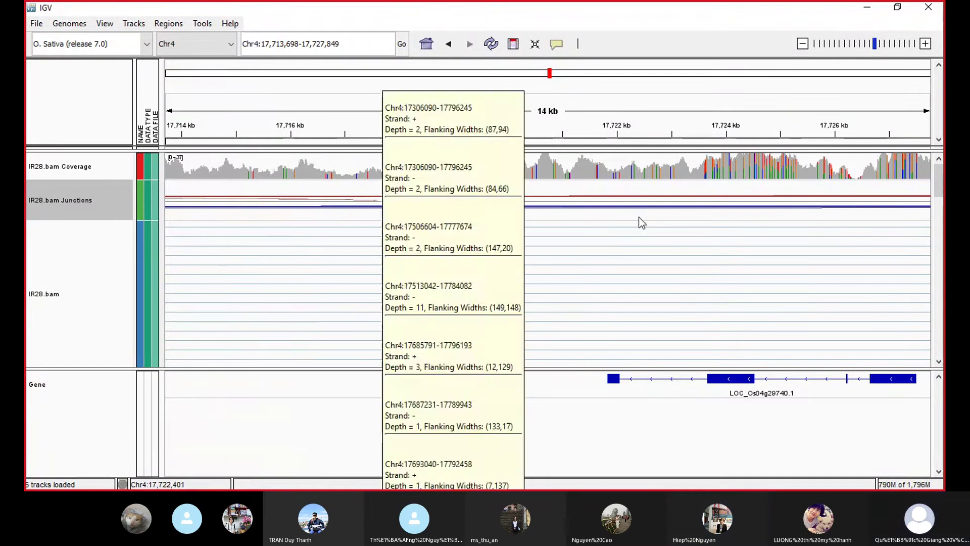
# Bring gene LOC_Os04g29740.1 into the middle of the view, inspect its annotation details and zoom in to about 7 kb
pyautogui.click(803, 44)
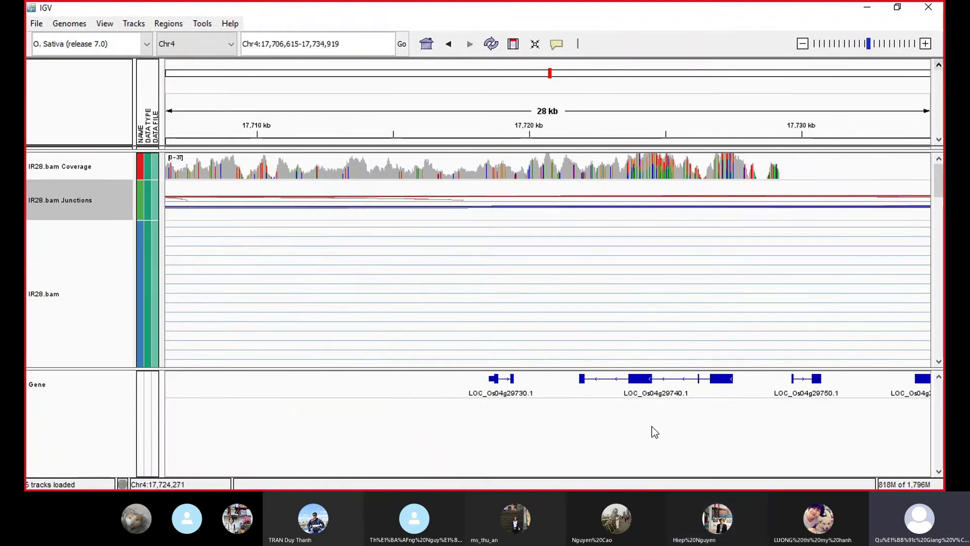
pyautogui.moveTo(652, 427); pyautogui.dragTo(533, 427)
pyautogui.click(526, 406)
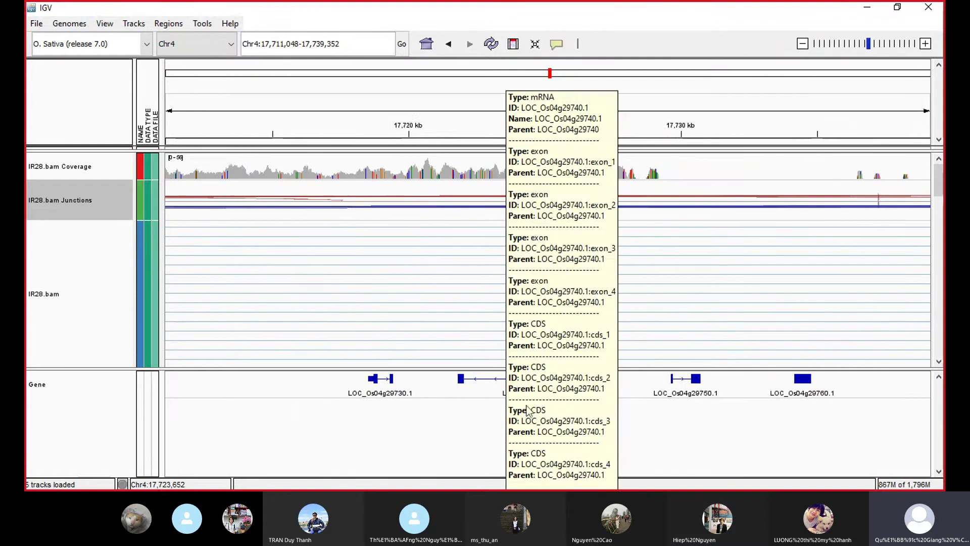
pyautogui.click(926, 44)
pyautogui.click(925, 44)
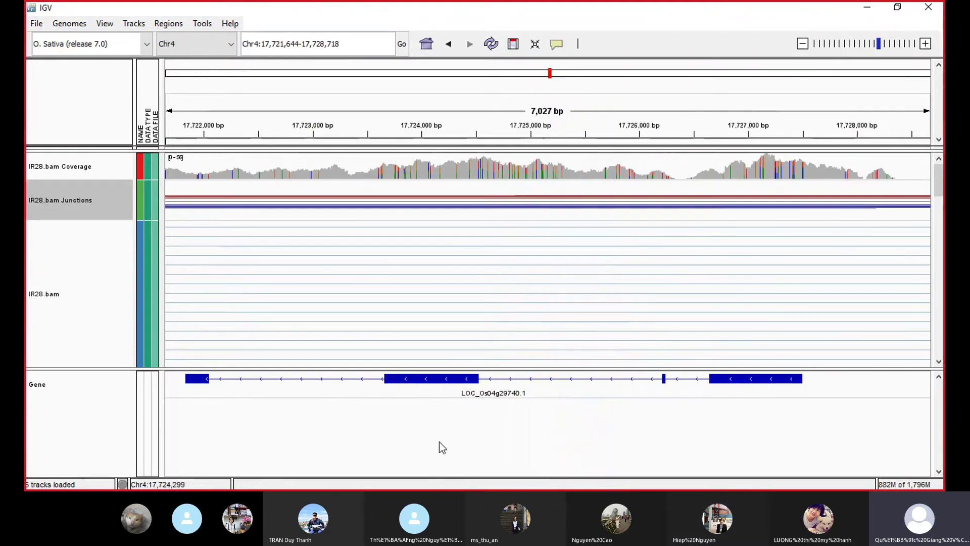
# Inspect the base counts in the IR28.bam coverage track and the junction details over gene LOC_Os04g29740.1
pyautogui.click(492, 405)
pyautogui.click(581, 169)
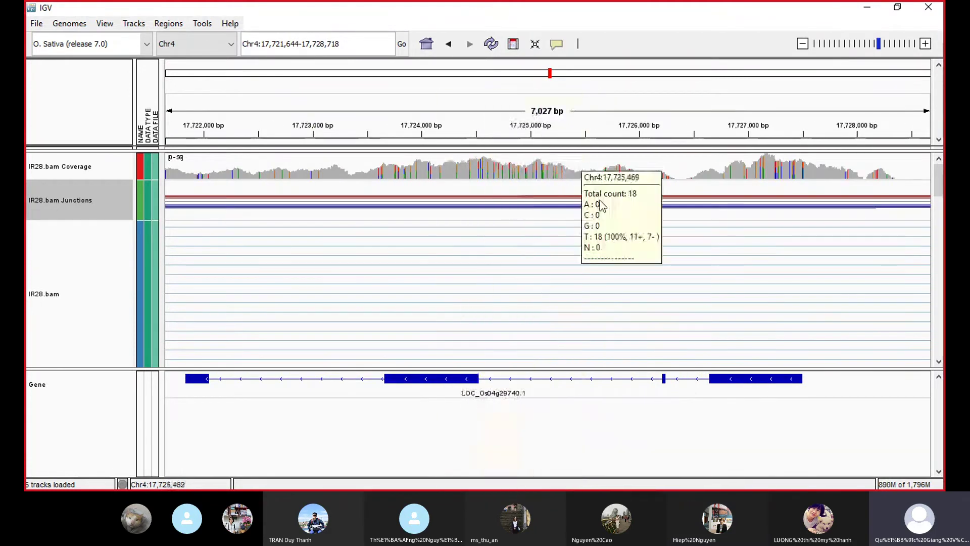
pyautogui.moveTo(495, 446); pyautogui.dragTo(534, 448)
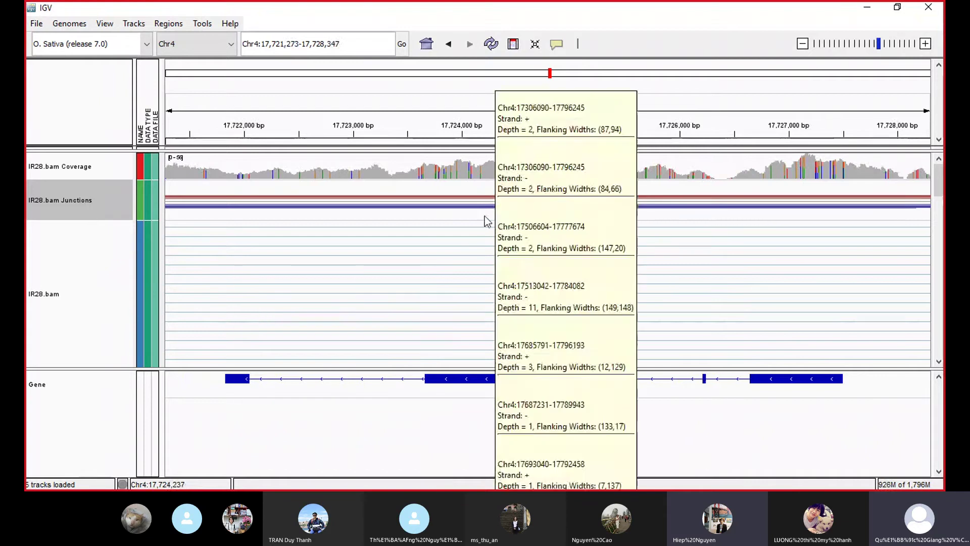
# Zoom in to about 879 bp within LOC_Os04g29740.1 and examine the individual reads in the IR28.bam alignment track
pyautogui.click(925, 43)
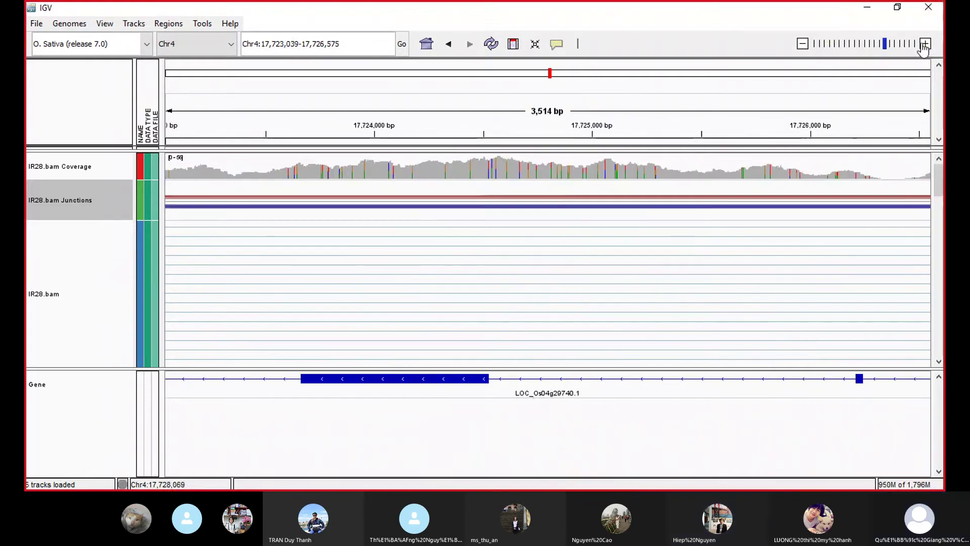
pyautogui.click(925, 43)
pyautogui.click(925, 44)
pyautogui.scroll(-2, 372, 304)
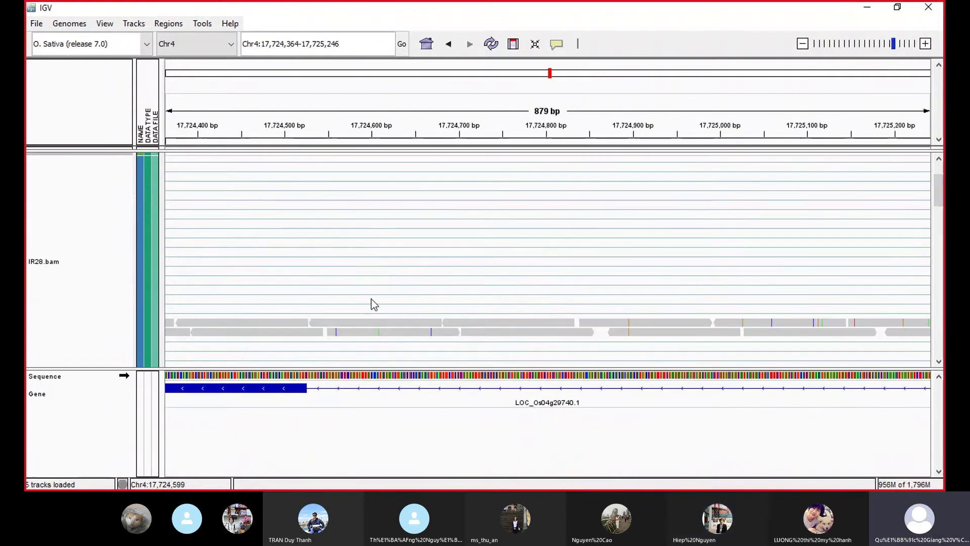
# Show the IR28.bam alignment track in squished mode and zoom out to about 3.5 kb around LOC_Os04g29740.1
pyautogui.moveTo(484, 255)
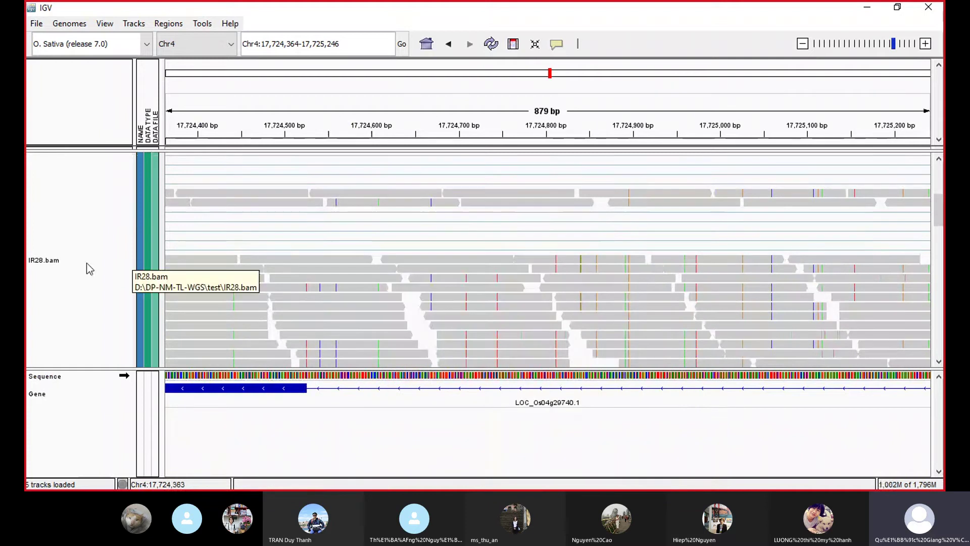
pyautogui.rightClick(52, 267)
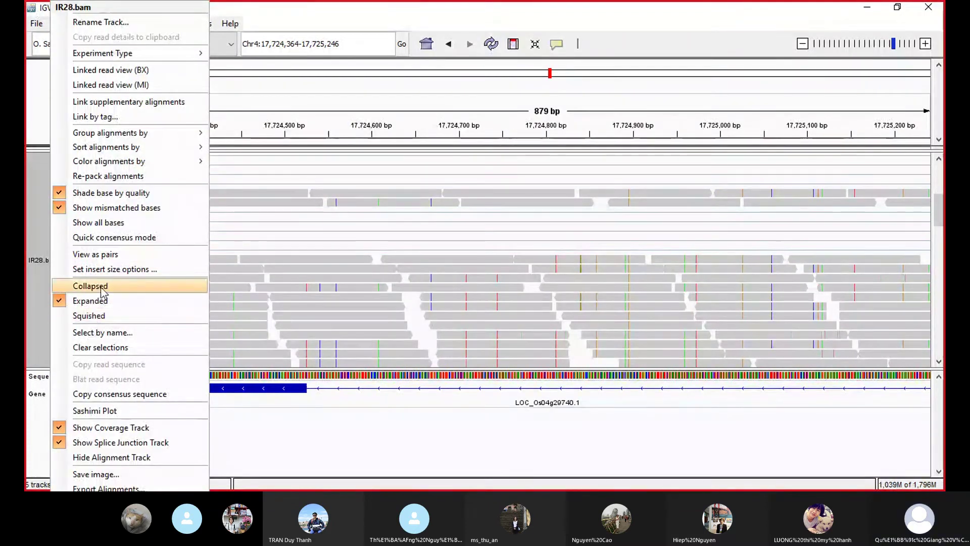
pyautogui.click(118, 316)
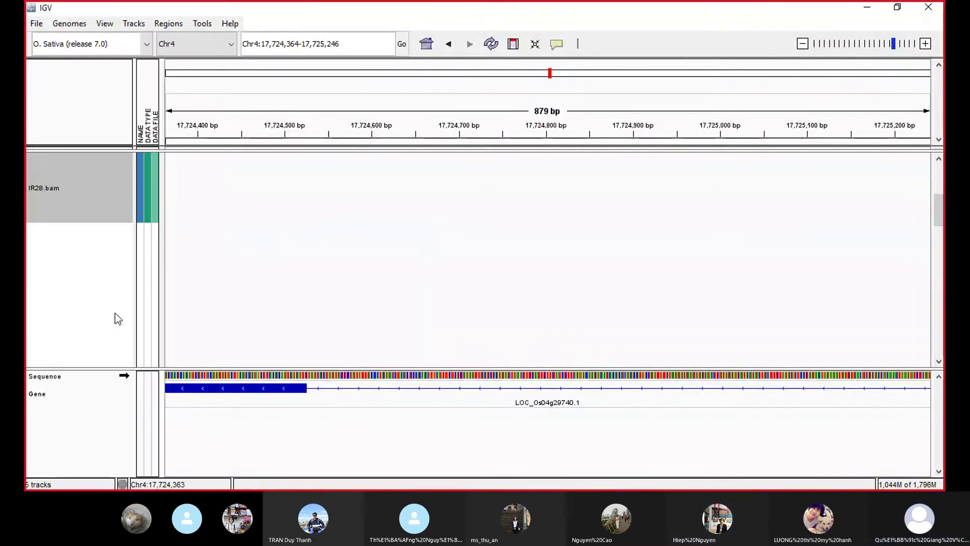
pyautogui.click(803, 43)
pyautogui.click(803, 43)
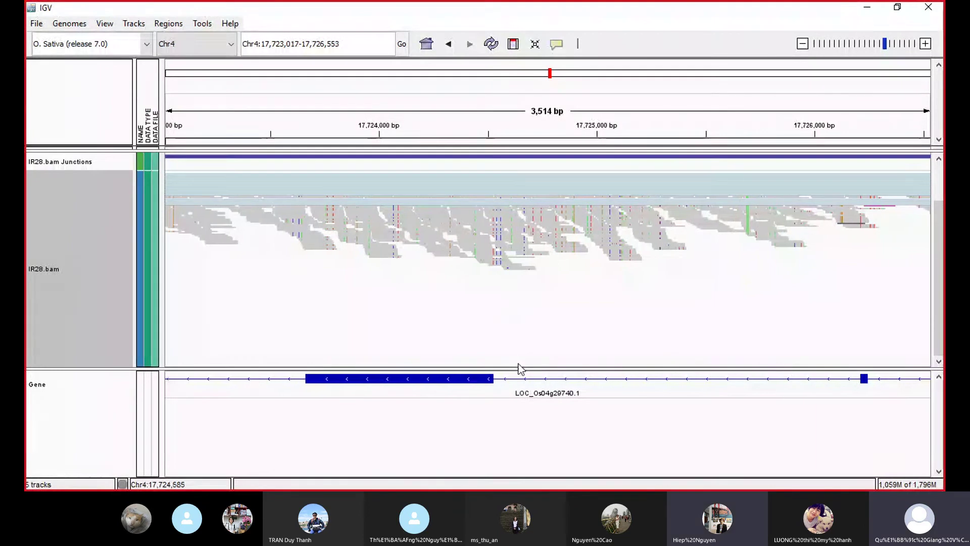
pyautogui.click(778, 297)
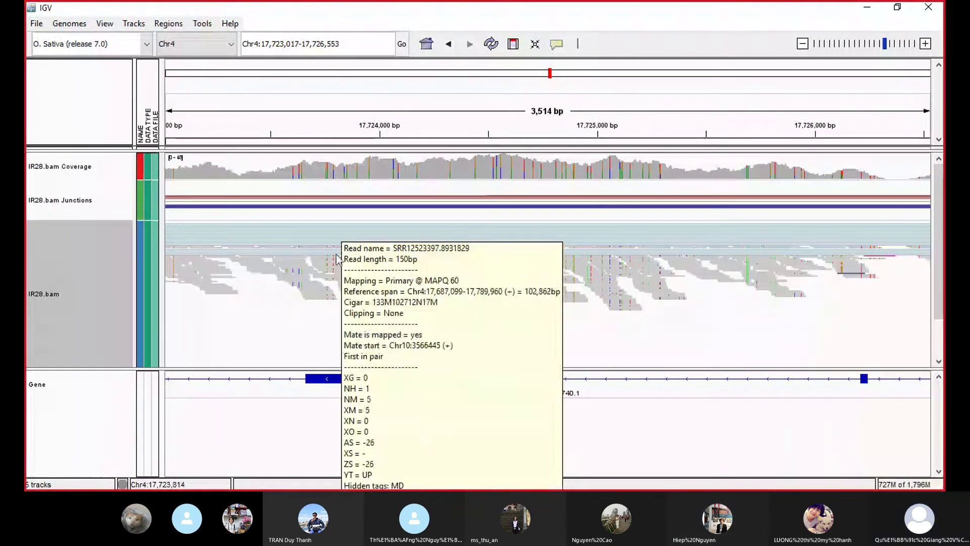
# Change the colour of the IR28.bam coverage track to red
pyautogui.rightClick(95, 165)
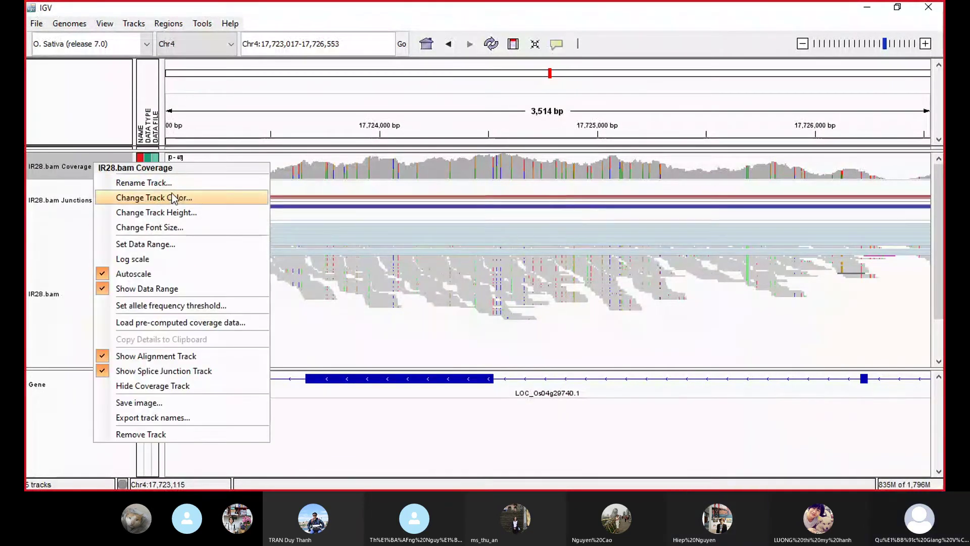
pyautogui.click(146, 197)
pyautogui.click(479, 222)
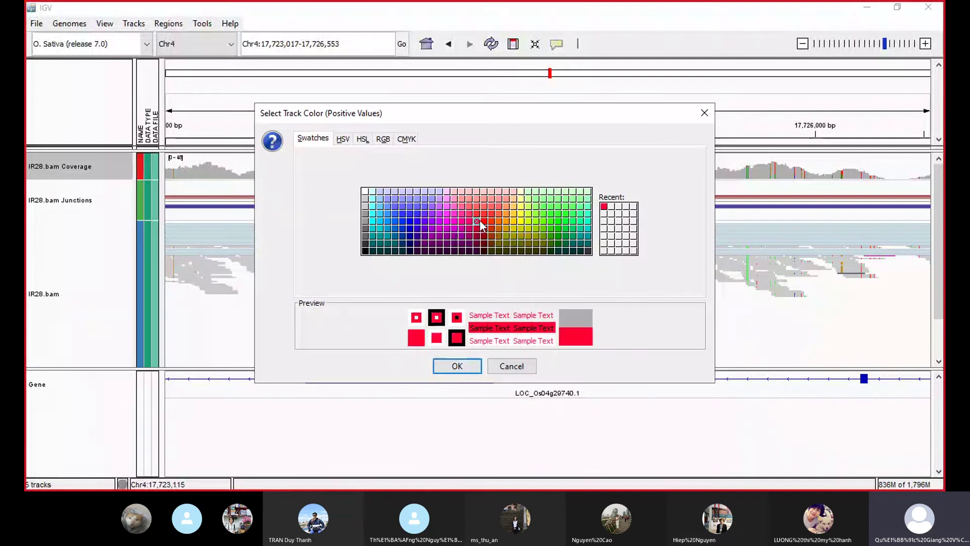
pyautogui.click(457, 367)
pyautogui.click(89, 214)
pyautogui.click(90, 279)
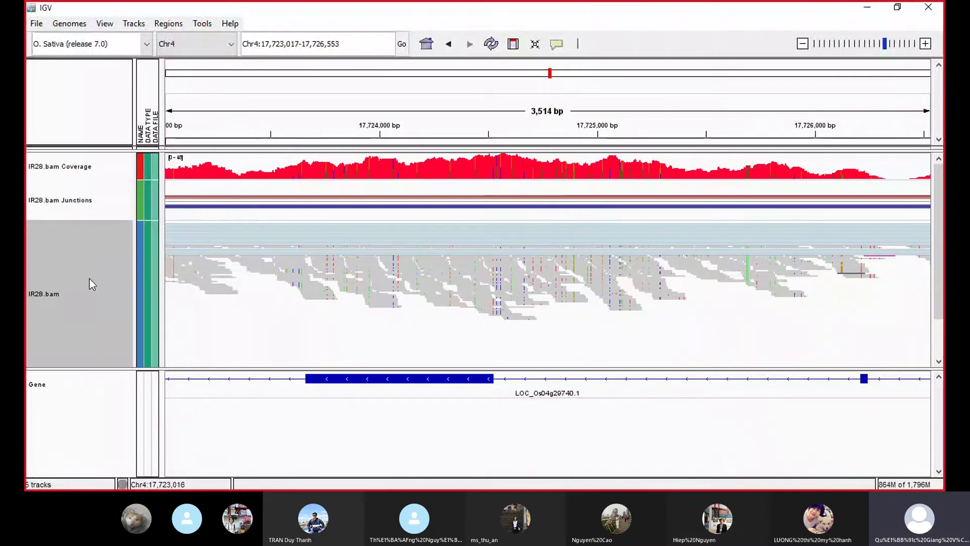
# Hide the IR28.bam splice junction track
pyautogui.rightClick(75, 199)
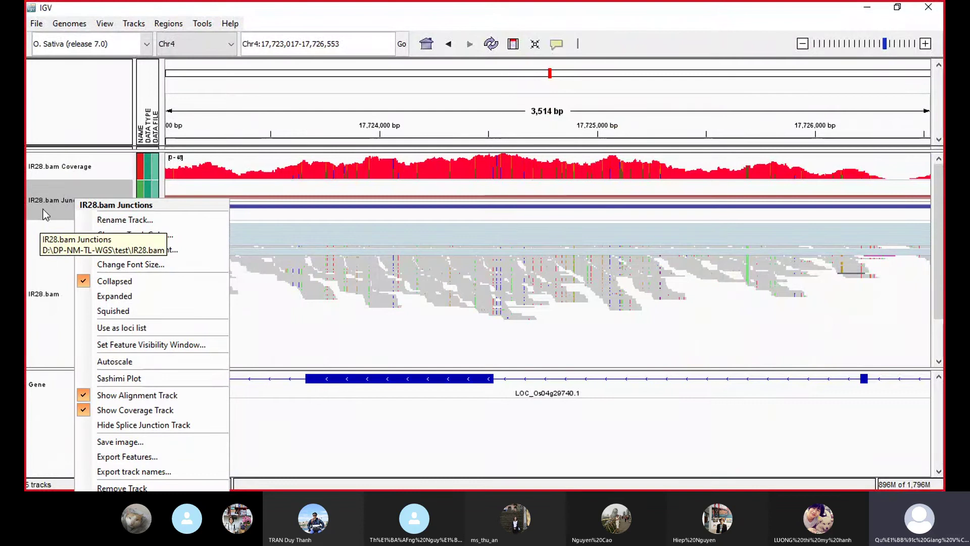
pyautogui.rightClick(51, 199)
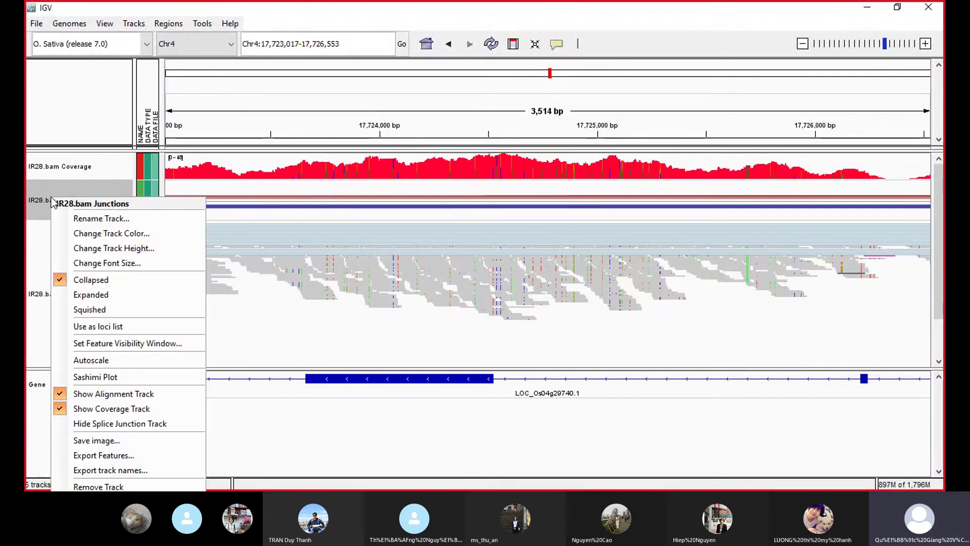
pyautogui.click(127, 424)
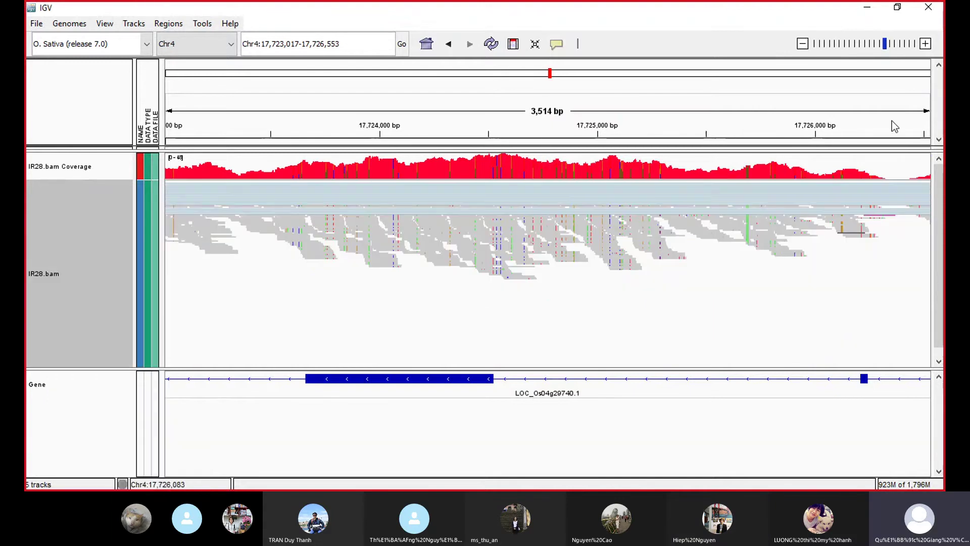
# Zoom in to about 879 bp over the LOC_Os04g29740.1 exon and show the IR28.bam alignments in expanded mode
pyautogui.click(925, 44)
pyautogui.click(926, 43)
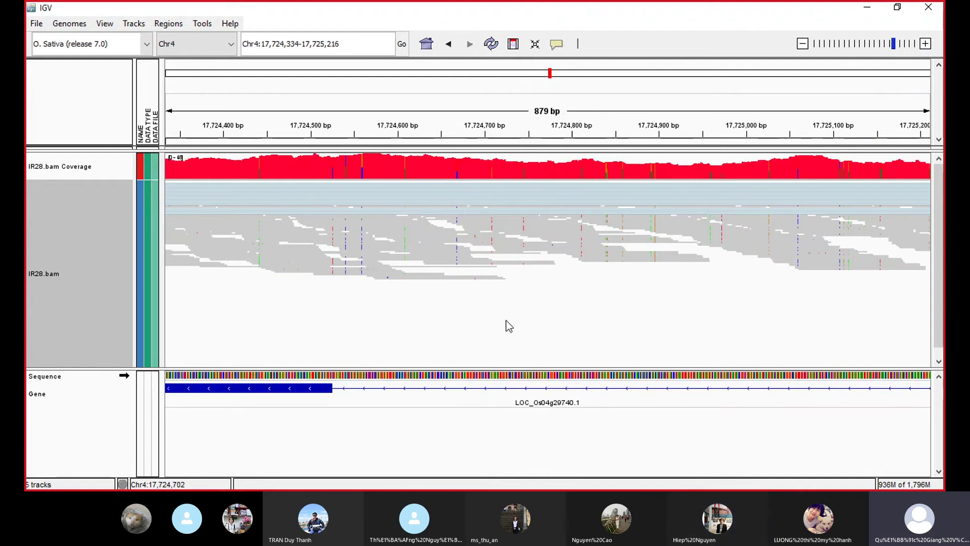
pyautogui.moveTo(771, 327); pyautogui.dragTo(858, 60)
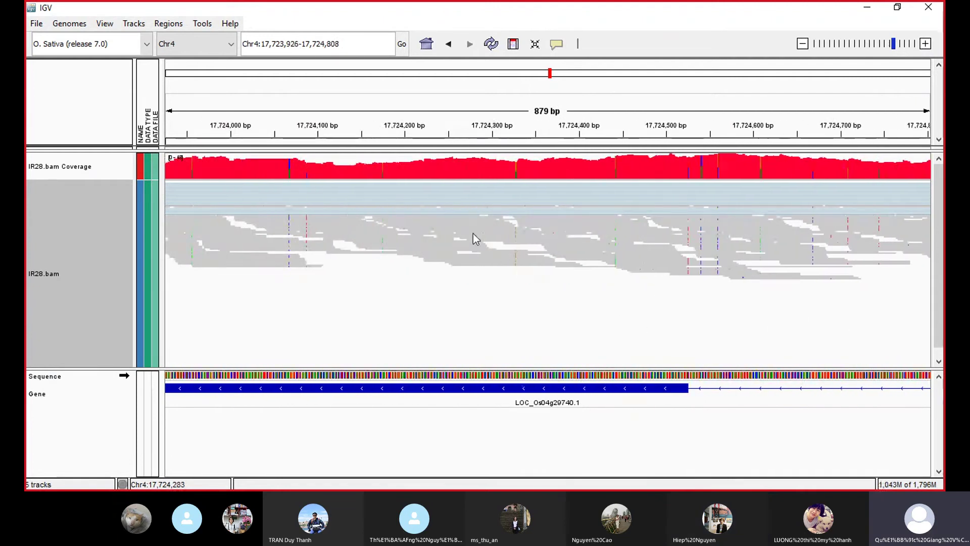
pyautogui.rightClick(117, 259)
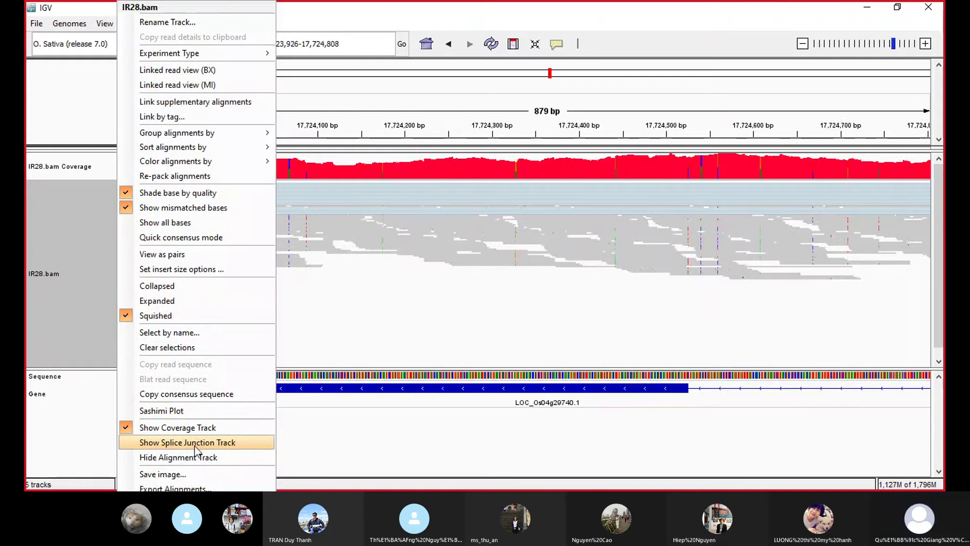
pyautogui.click(172, 301)
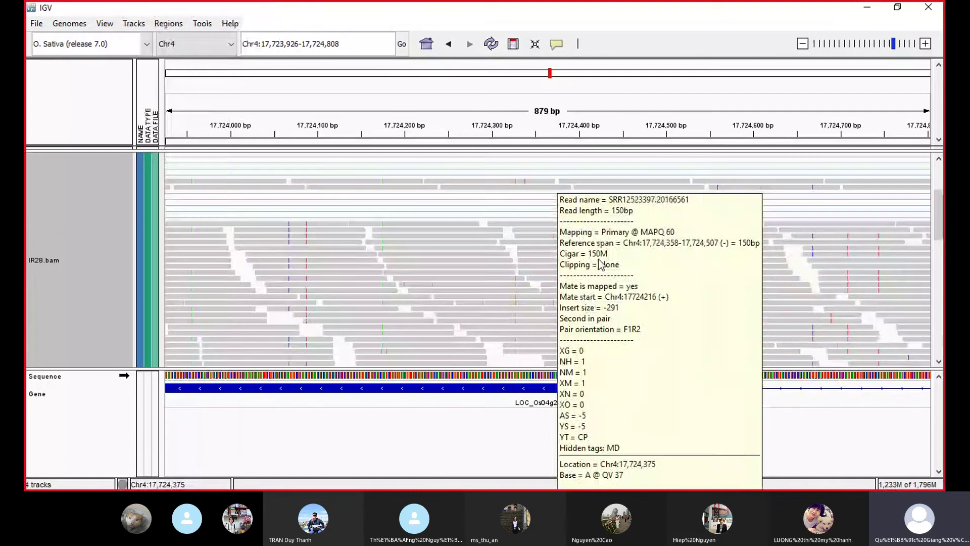
pyautogui.moveTo(568, 219)
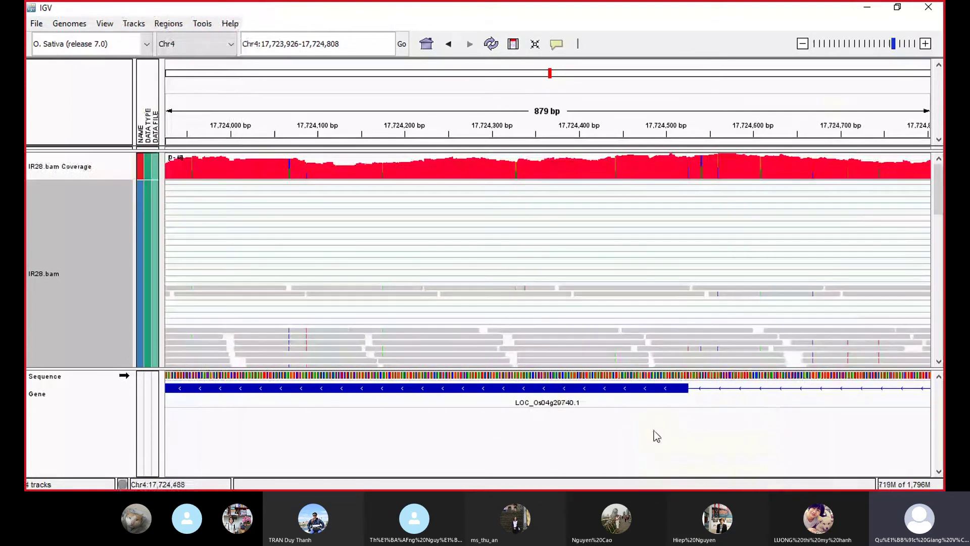
pyautogui.scroll(-1, 809, 252)
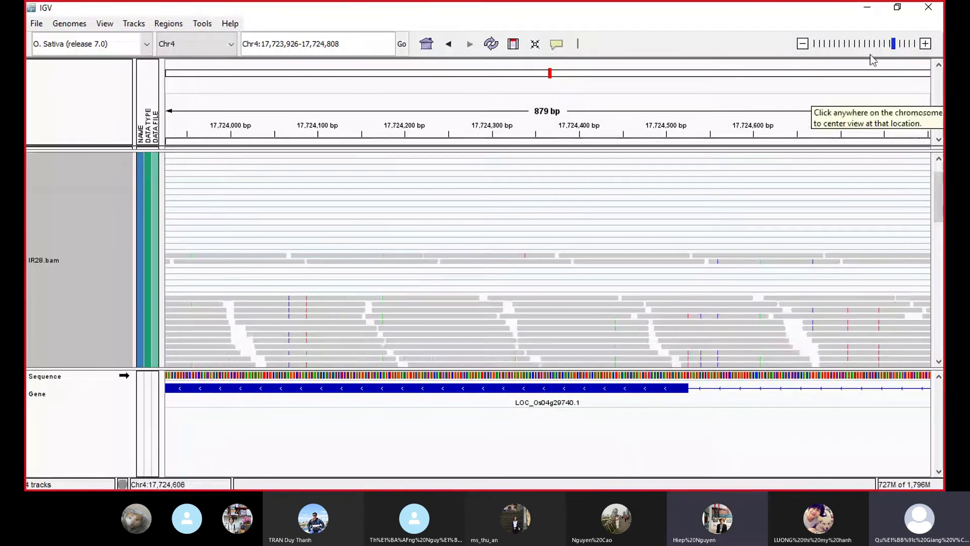
# Zoom in to 55 bp so single bases are readable and shift the view to Chr4:17,724,311-17,724,364
pyautogui.click(926, 47)
pyautogui.click(926, 46)
pyautogui.click(925, 47)
pyautogui.click(925, 46)
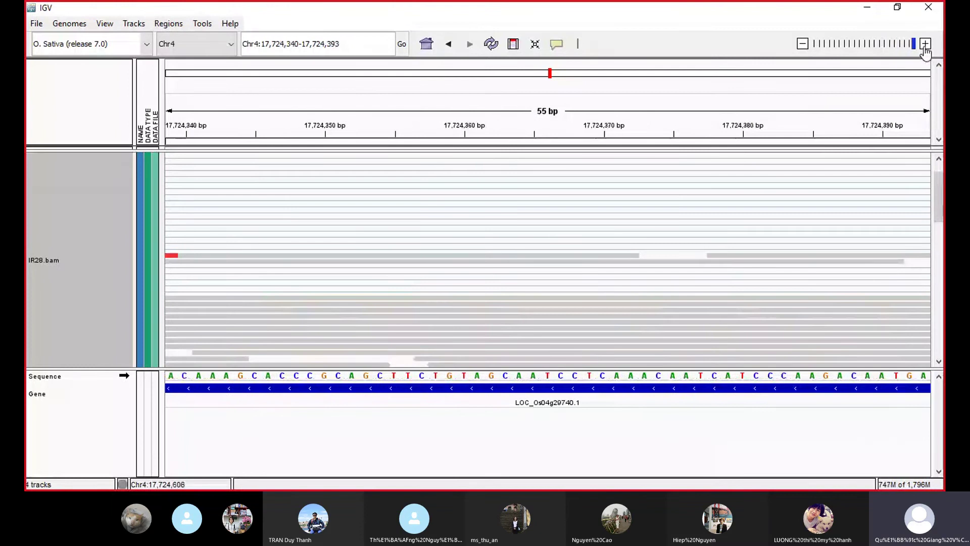
pyautogui.moveTo(411, 415); pyautogui.dragTo(815, 419)
pyautogui.moveTo(463, 387)
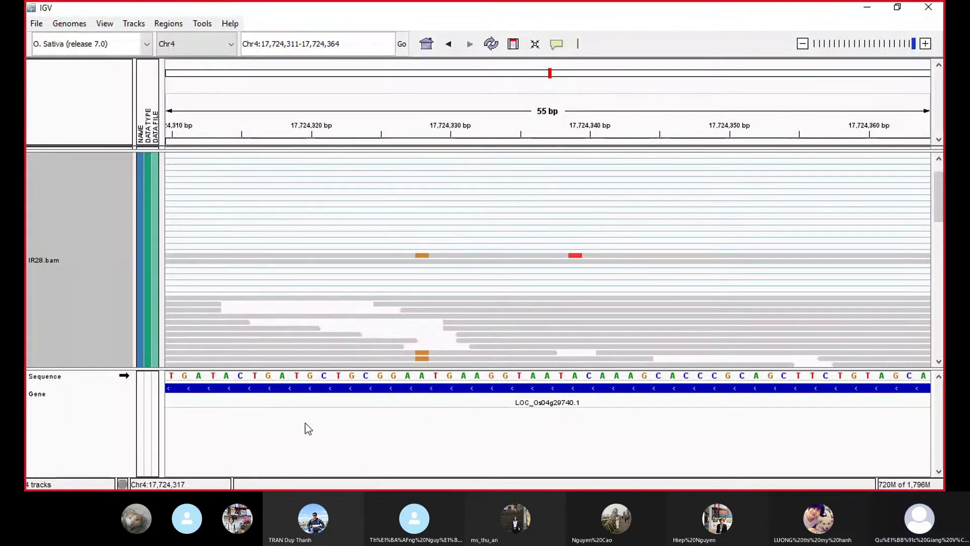
# Inspect the read details and the coverage track's base counts at position Chr4:17,724,328
pyautogui.click(429, 245)
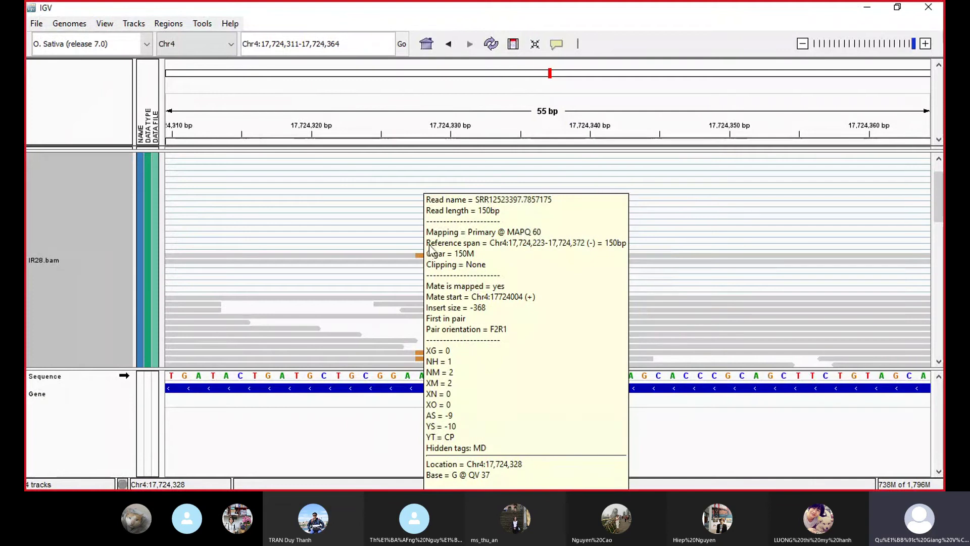
pyautogui.click(438, 245)
pyautogui.click(425, 191)
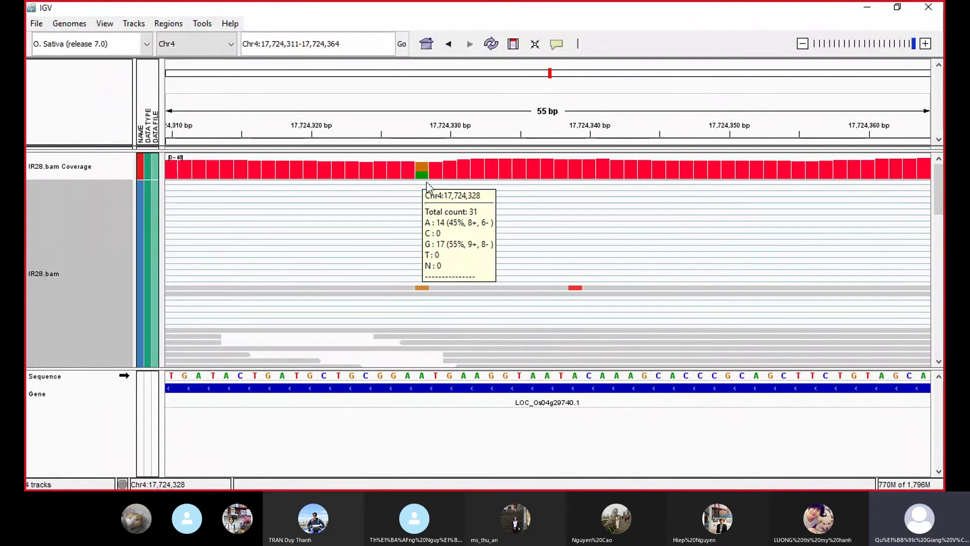
pyautogui.click(434, 209)
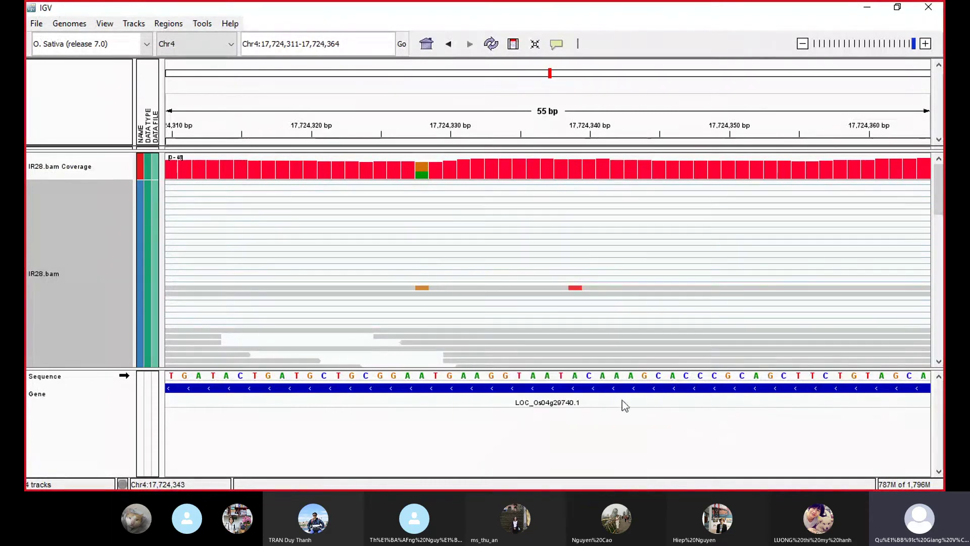
pyautogui.moveTo(426, 174)
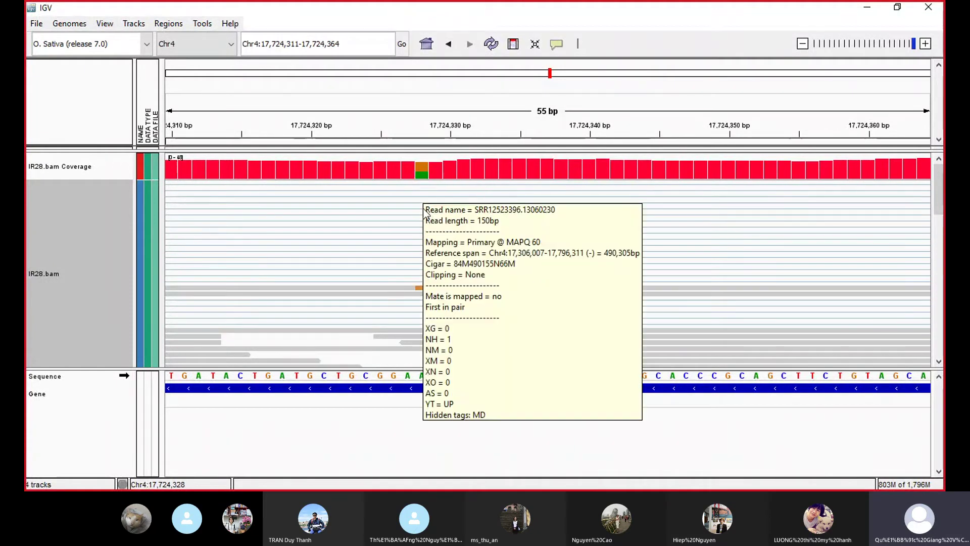
pyautogui.moveTo(542, 312)
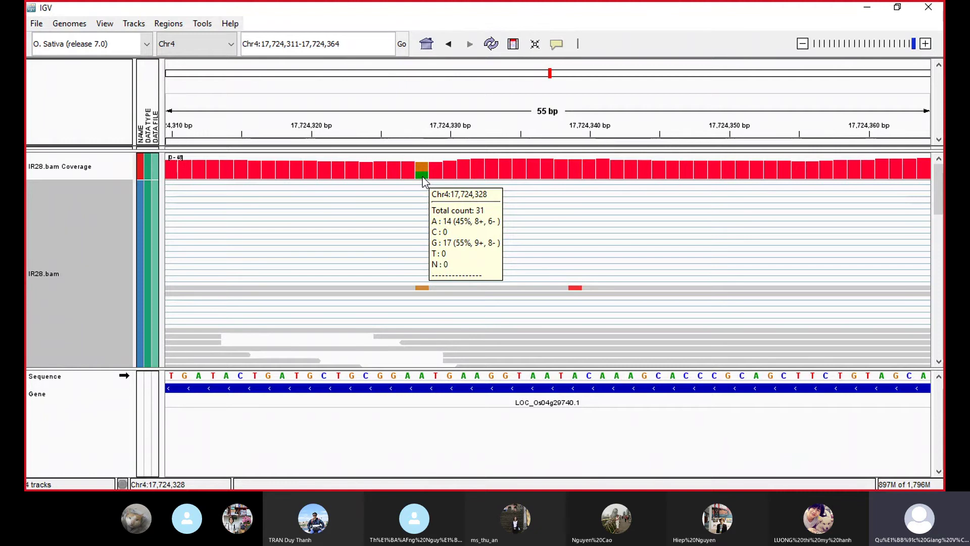
pyautogui.click(435, 174)
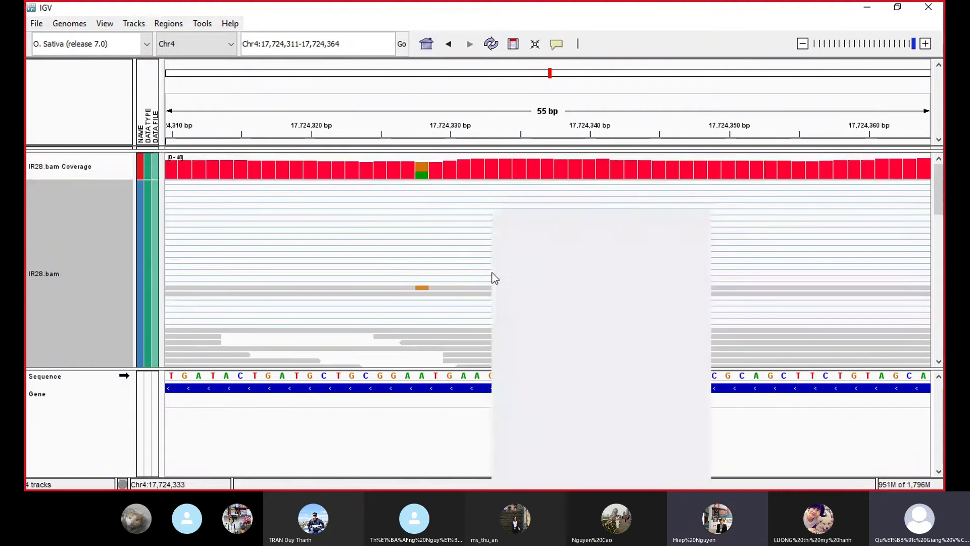
# Examine the details of individual IR28.bam reads in the upper alignment rows around Chr4:17,724,328 and 17,724,338
pyautogui.click(436, 288)
pyautogui.scroll(-1, 436, 292)
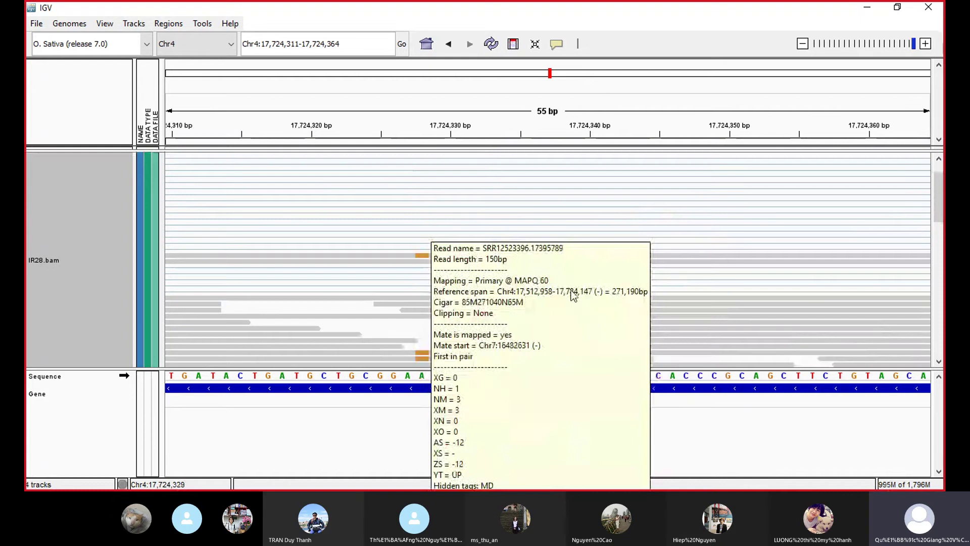
pyautogui.click(536, 285)
pyautogui.click(506, 278)
pyautogui.click(484, 270)
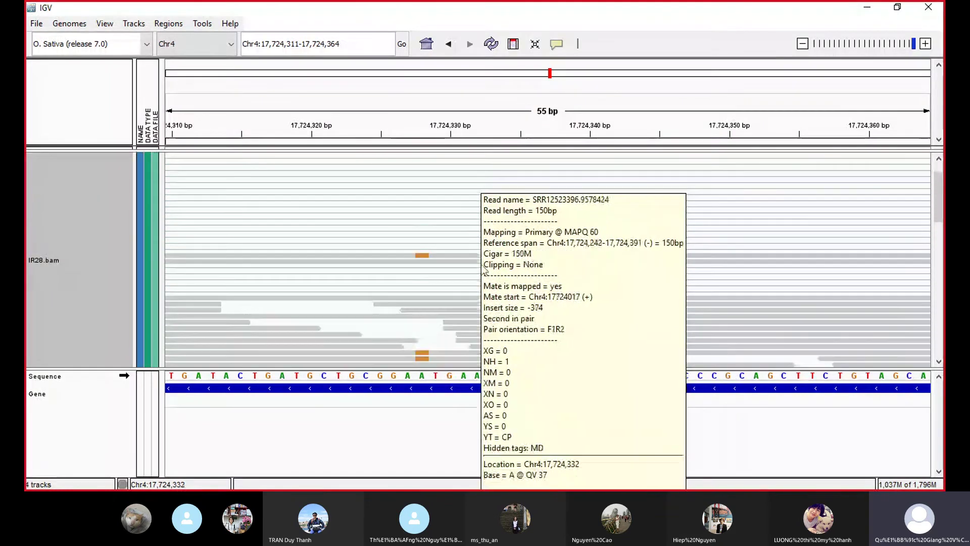
pyautogui.scroll(-1, 484, 273)
pyautogui.scroll(-1, 569, 227)
pyautogui.click(569, 191)
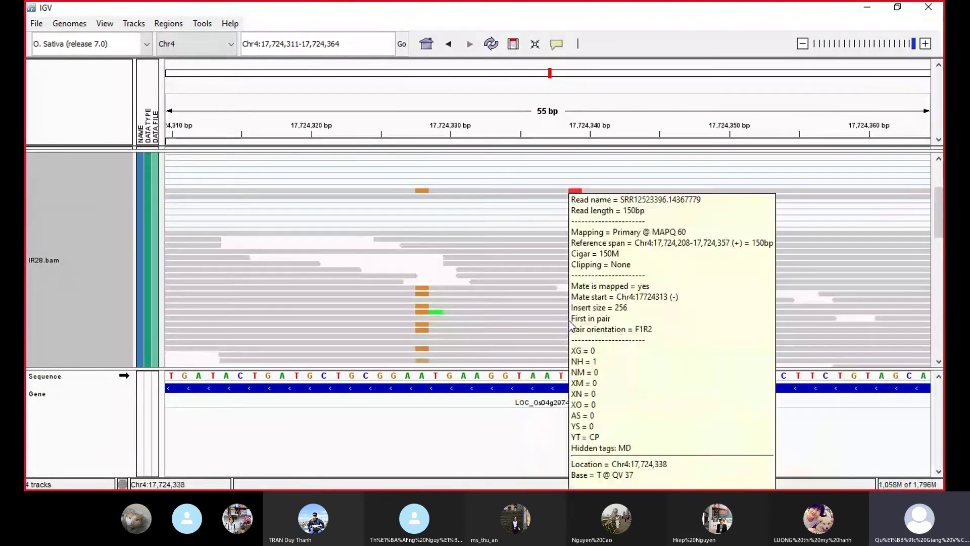
pyautogui.click(445, 261)
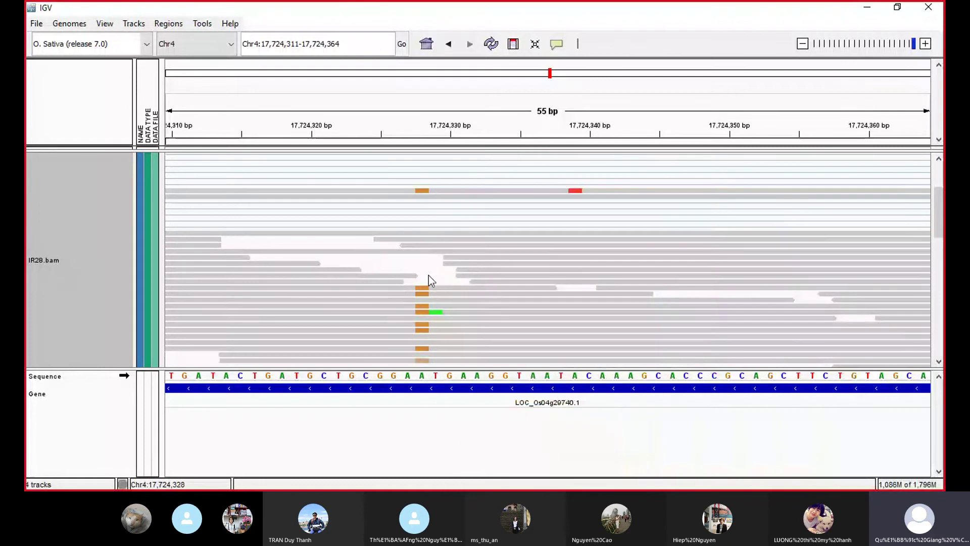
pyautogui.click(419, 183)
pyautogui.click(424, 190)
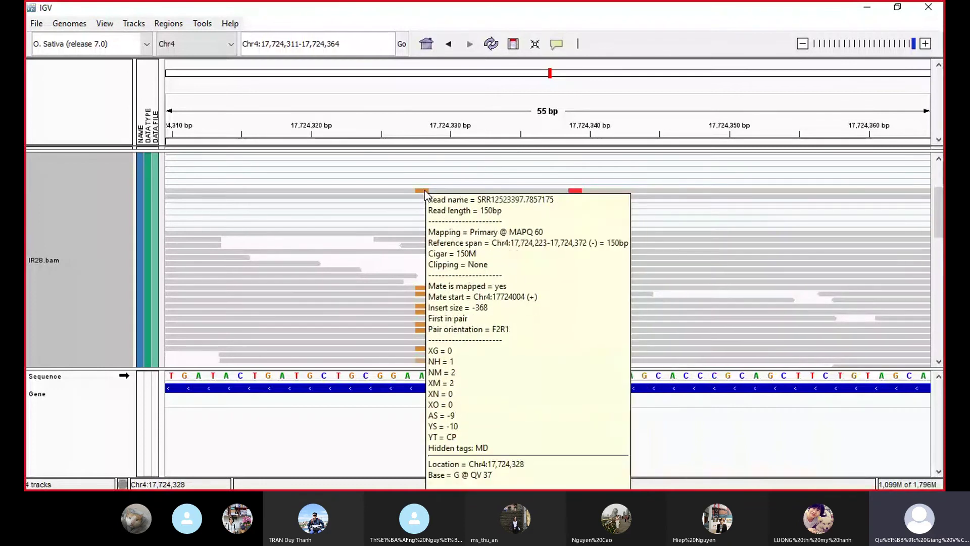
# Compare the coloured mismatches at Chr4:17,724,328 across the lower rows of IR28.bam reads
pyautogui.scroll(-1, 437, 318)
pyautogui.click(425, 265)
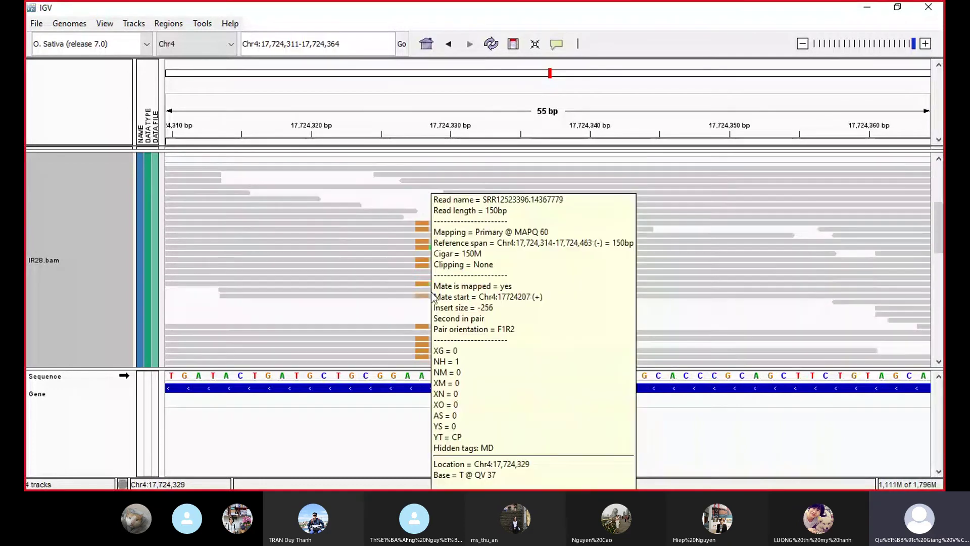
pyautogui.scroll(-3, 556, 304)
pyautogui.click(493, 284)
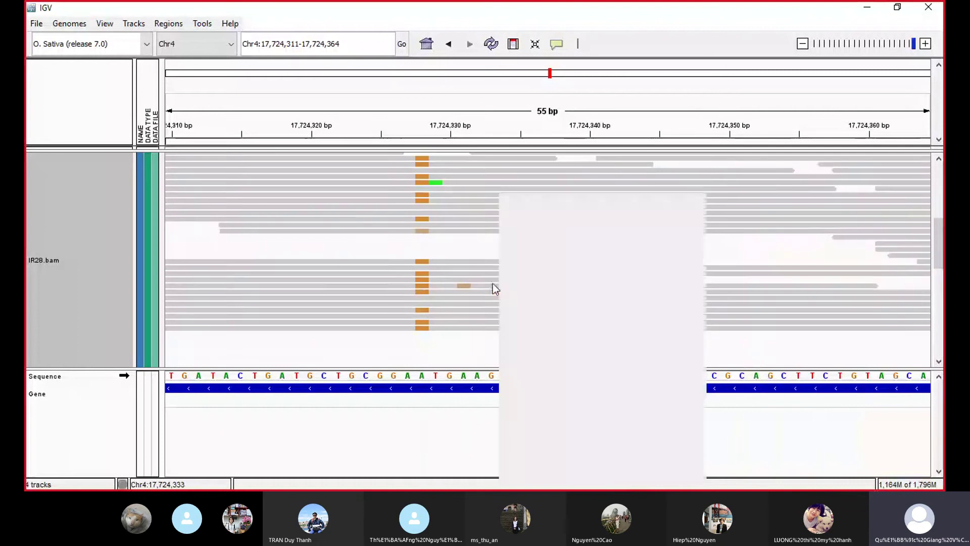
pyautogui.scroll(-1, 474, 257)
pyautogui.click(450, 243)
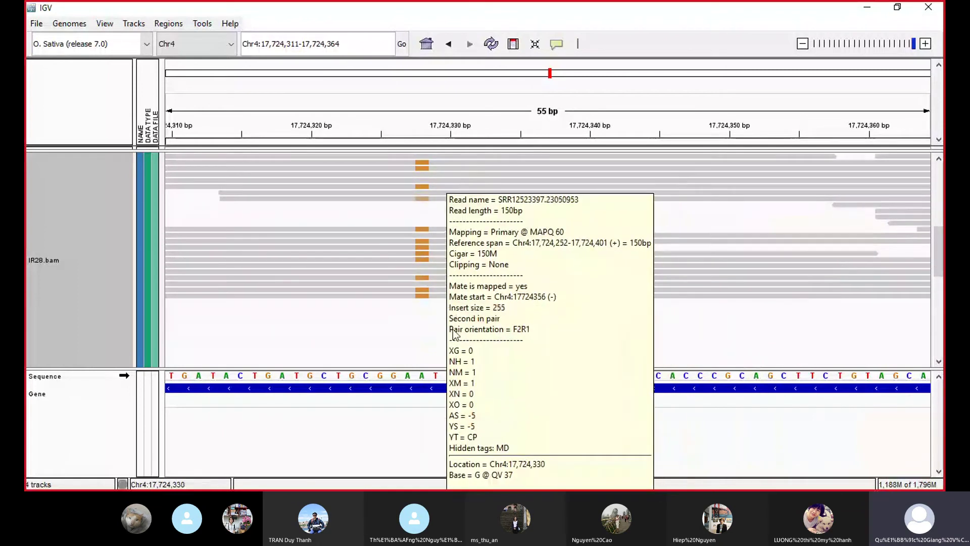
pyautogui.moveTo(427, 298)
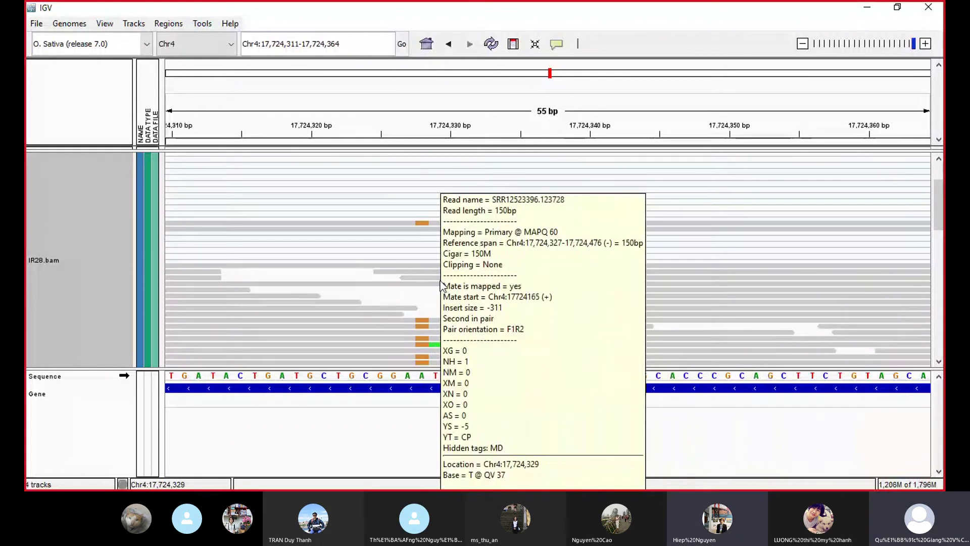
pyautogui.scroll(-2, 425, 288)
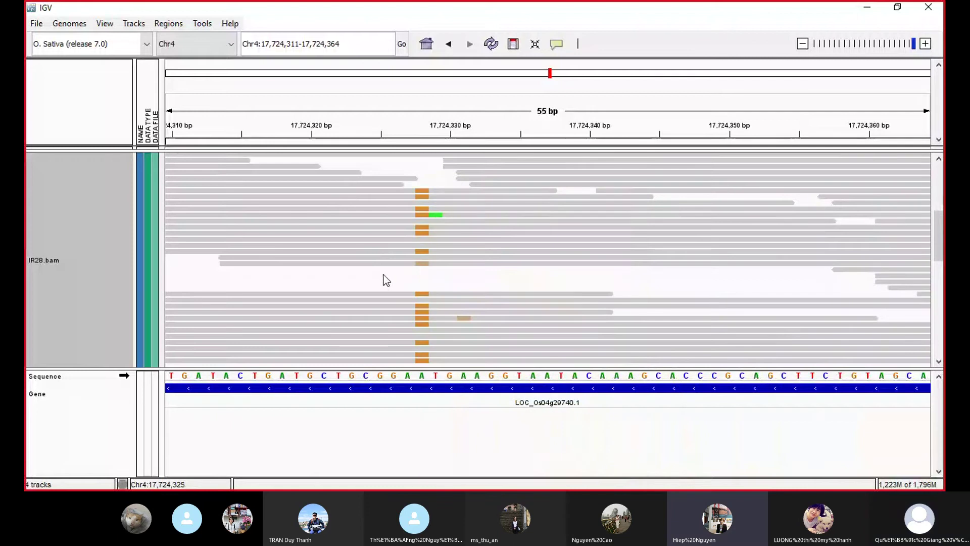
# Compare the coverage track's base counts at Chr4:17,724,328 with the IR28.bam reads covering that position
pyautogui.moveTo(425, 255)
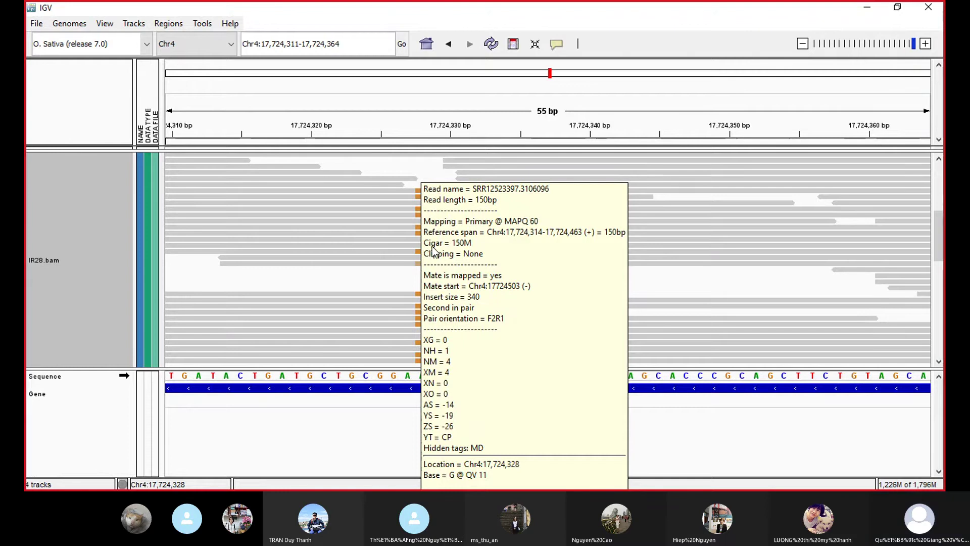
pyautogui.scroll(3, 430, 252)
pyautogui.scroll(2, 433, 249)
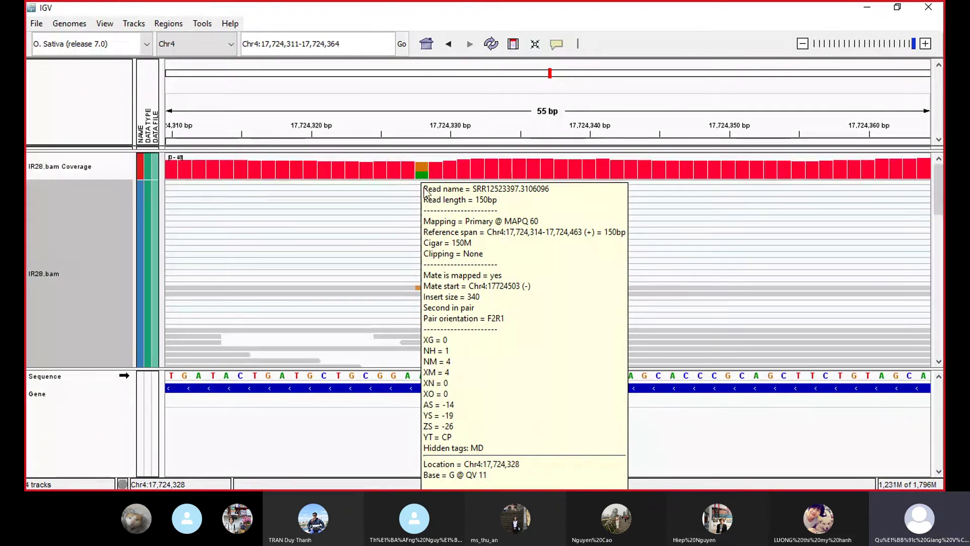
pyautogui.click(424, 178)
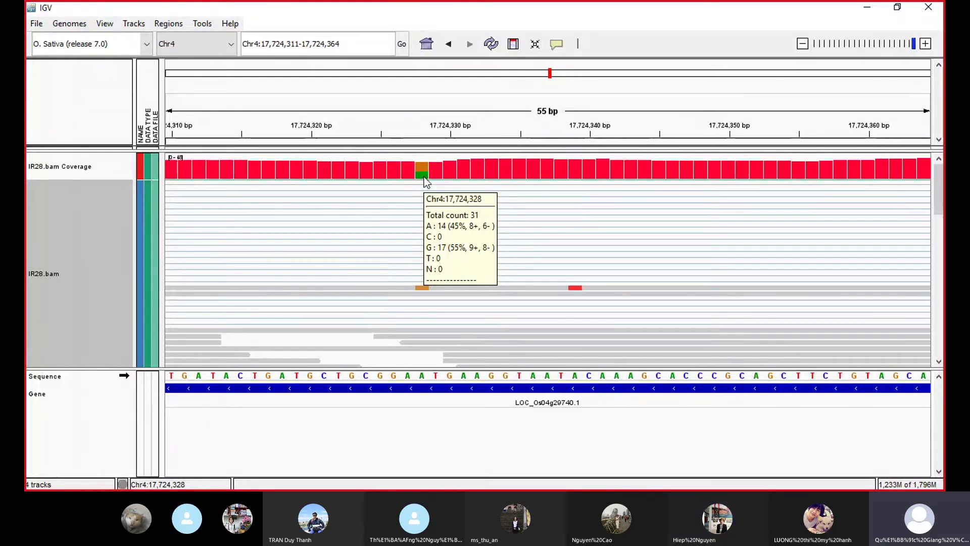
pyautogui.scroll(-2, 424, 178)
pyautogui.click(425, 181)
pyautogui.click(422, 192)
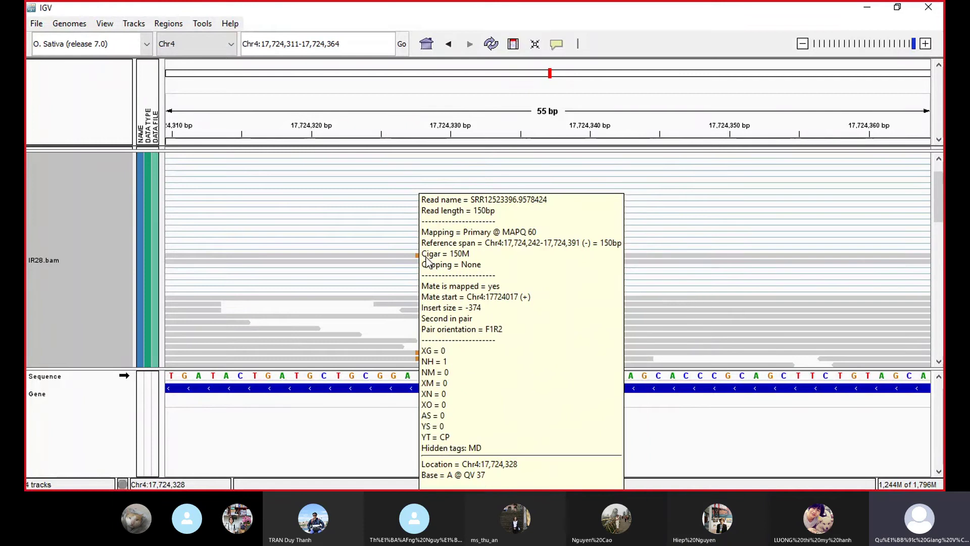
pyautogui.scroll(2, 455, 213)
pyautogui.click(435, 169)
pyautogui.click(425, 173)
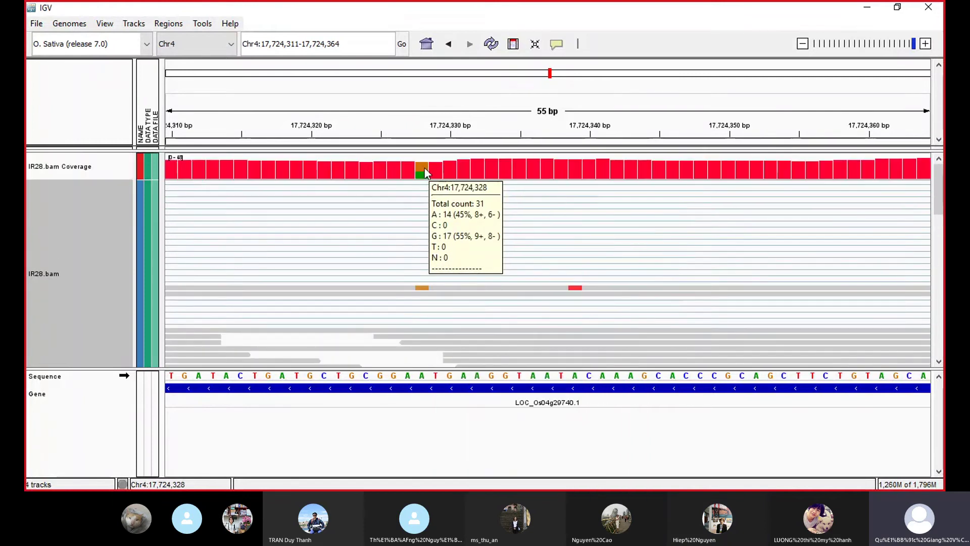
# Inspect the details of the read with the orange mismatch at Chr4:17,724,328 and of the read rows above it
pyautogui.click(426, 289)
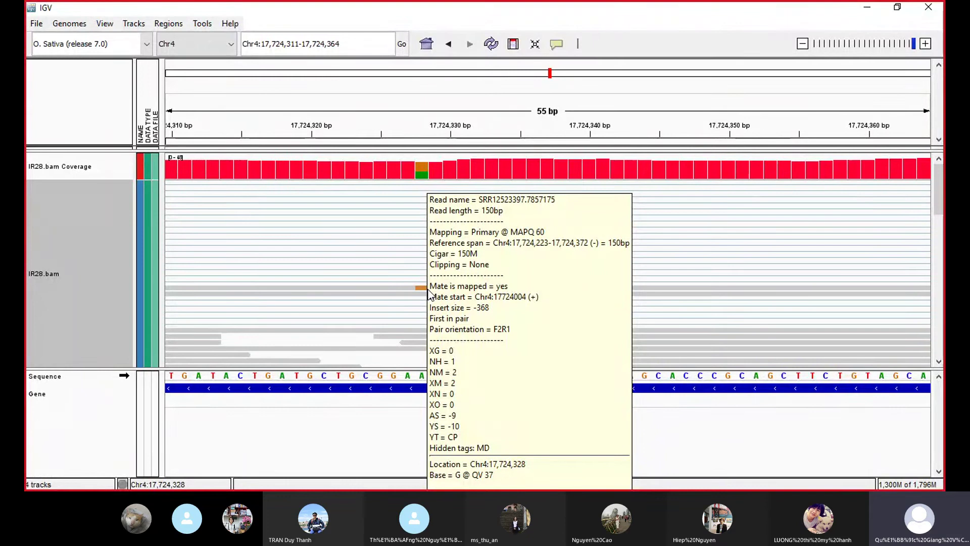
pyautogui.click(416, 236)
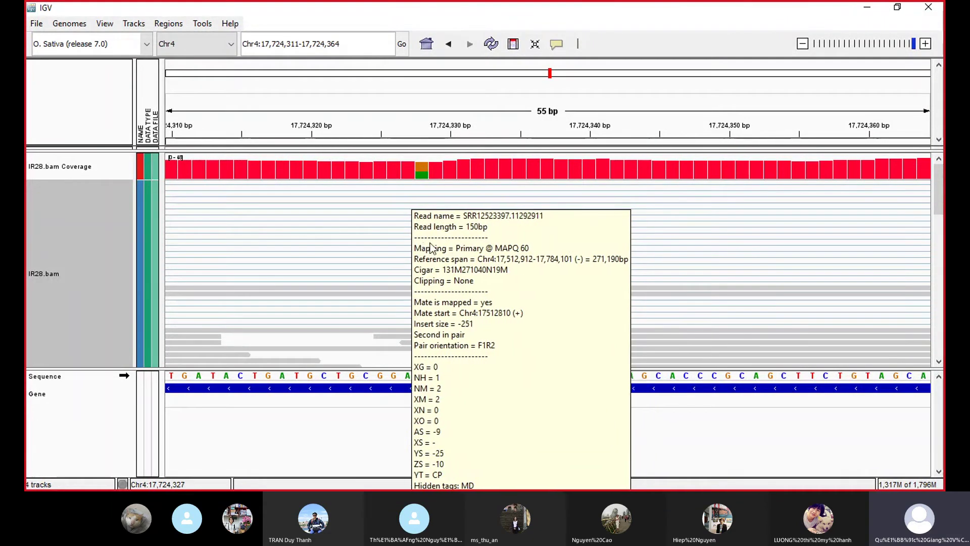
pyautogui.click(422, 183)
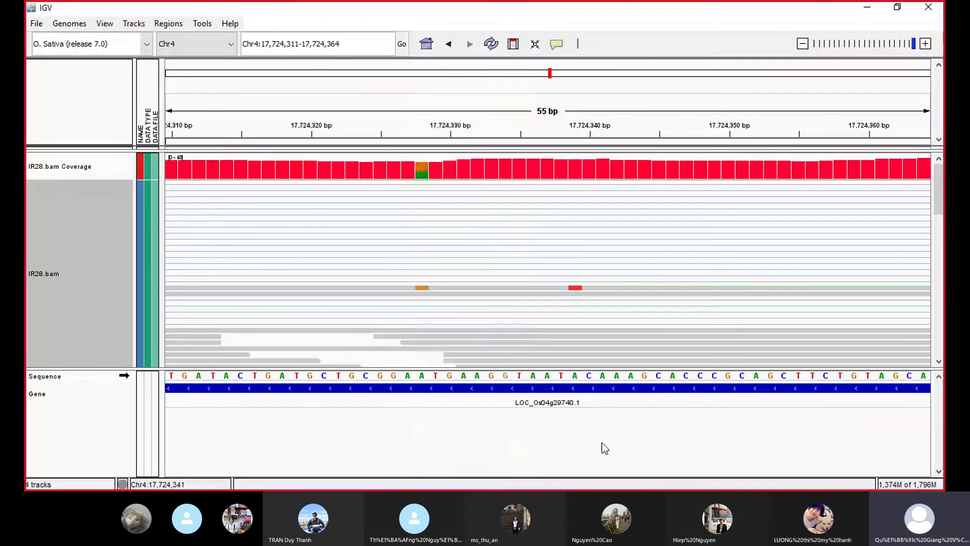
# Check the mismatched reads at Chr4:17,724,328 against the reference sequence of LOC_Os04g29740.1 and the coverage base counts
pyautogui.scroll(-2, 418, 295)
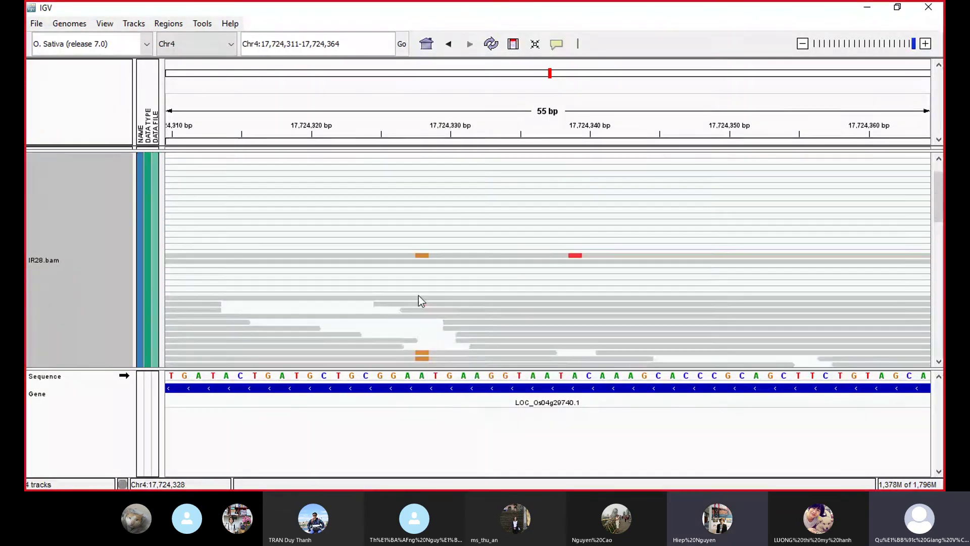
pyautogui.moveTo(428, 368)
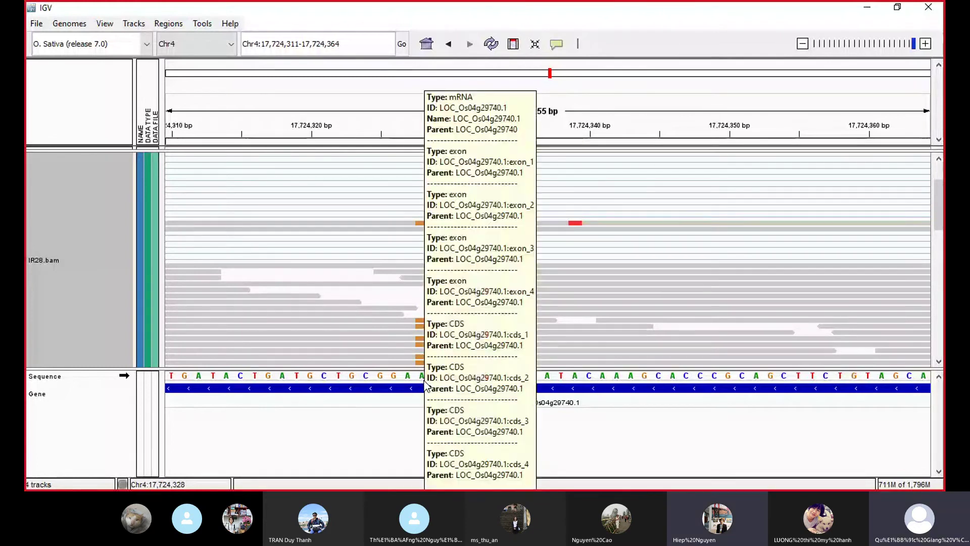
pyautogui.scroll(-1, 427, 360)
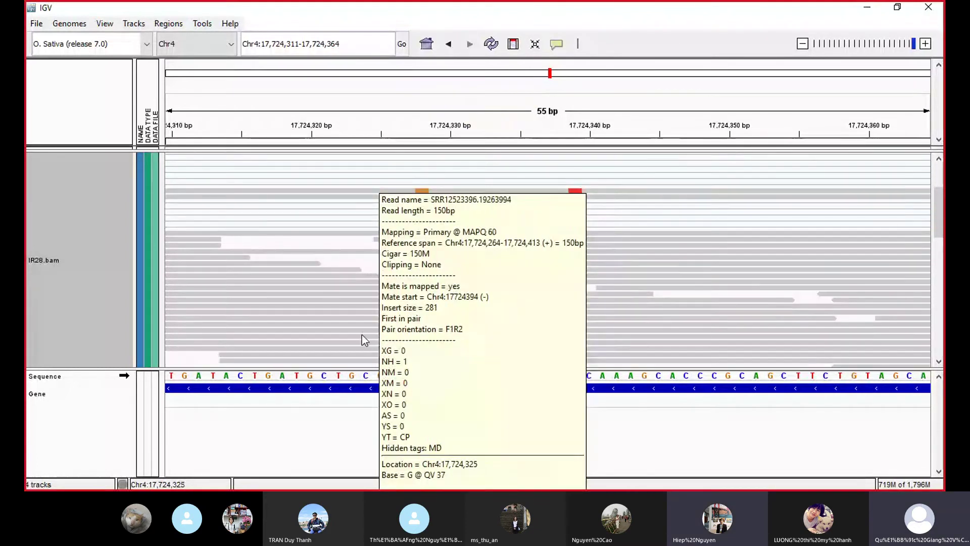
pyautogui.moveTo(415, 214)
pyautogui.moveTo(419, 196)
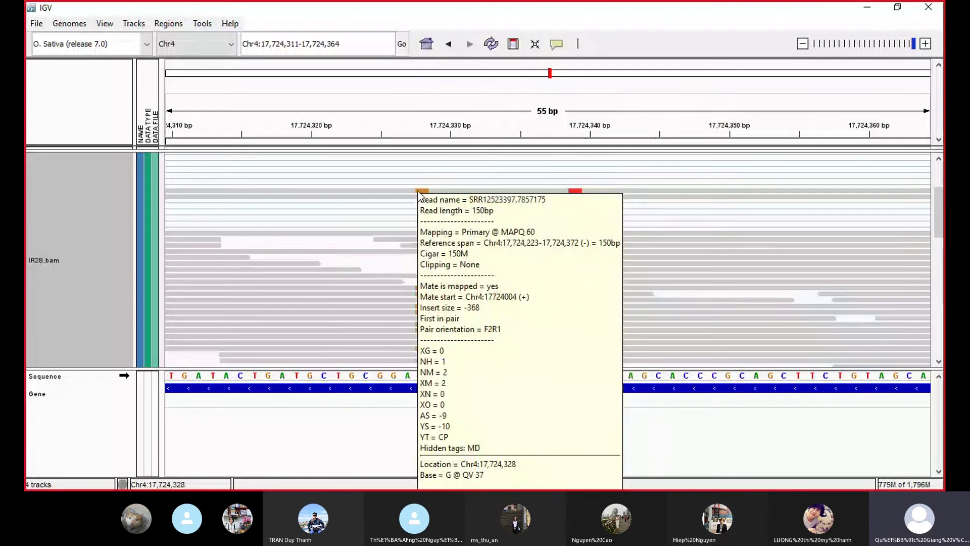
pyautogui.scroll(3, 417, 212)
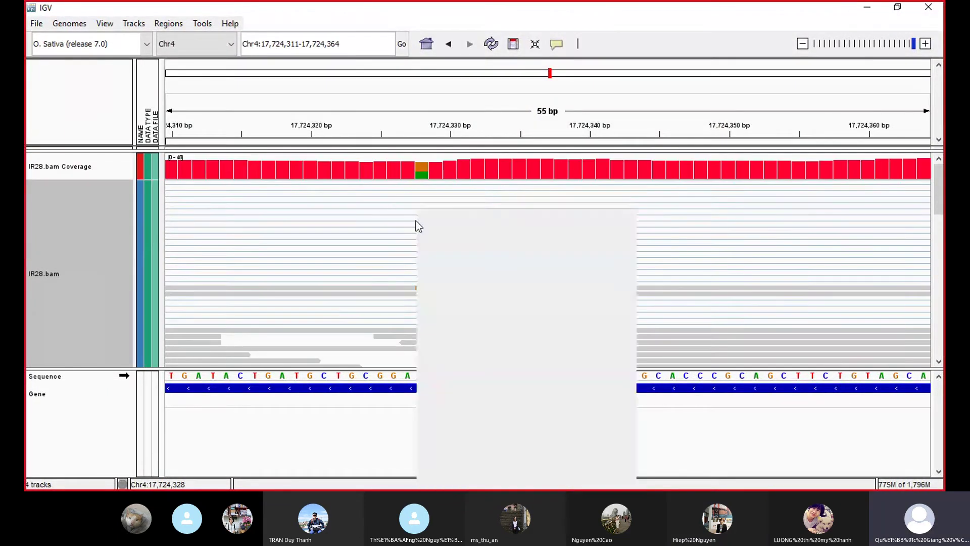
pyautogui.moveTo(435, 173)
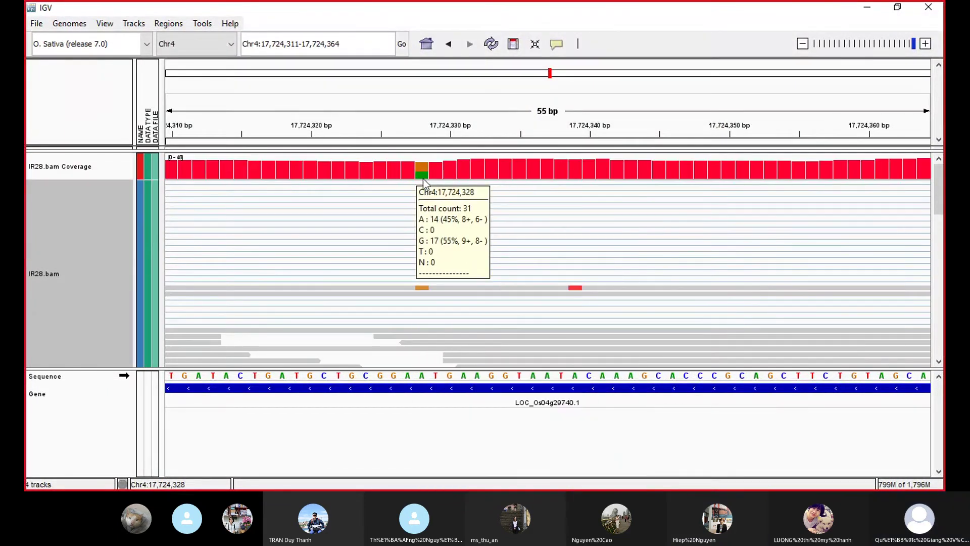
# Zoom out to 440 bp and examine the coloured variant positions along the LOC_Os04g29740.1 exon and its boundary
pyautogui.click(803, 44)
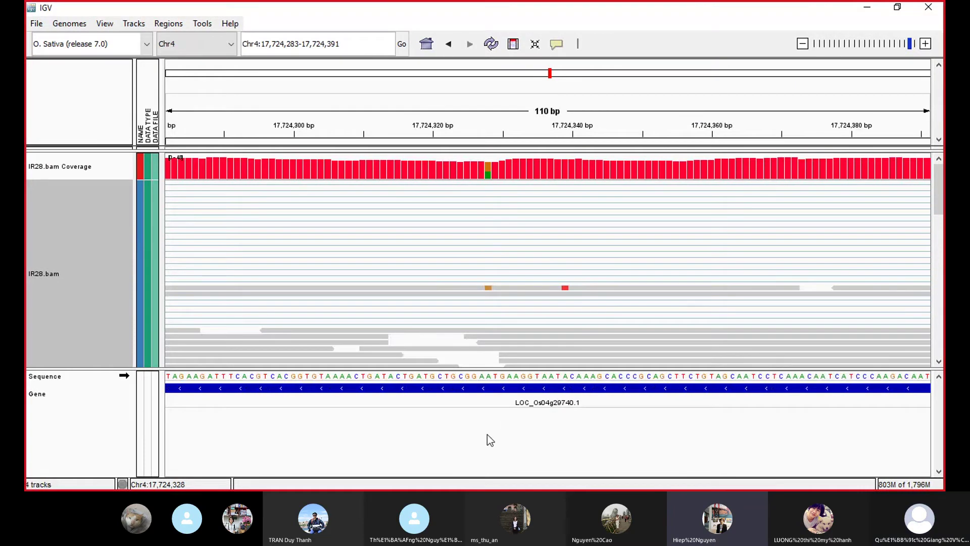
pyautogui.moveTo(487, 435); pyautogui.dragTo(457, 458)
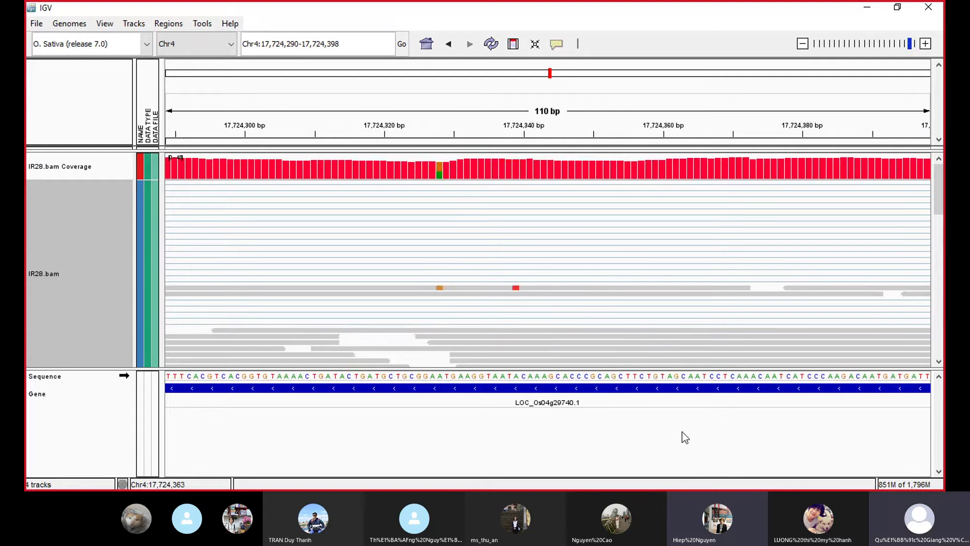
pyautogui.click(678, 413)
pyautogui.click(804, 45)
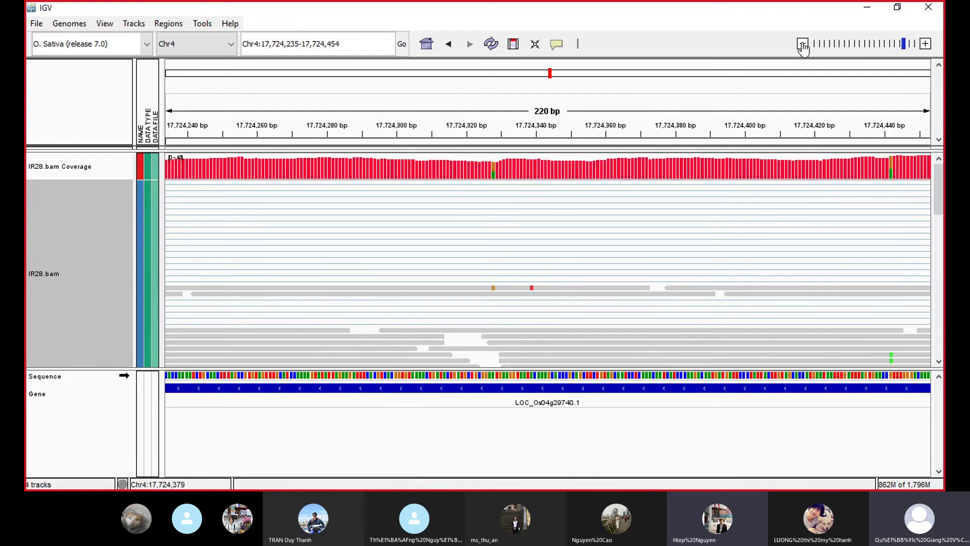
pyautogui.click(804, 46)
pyautogui.click(695, 322)
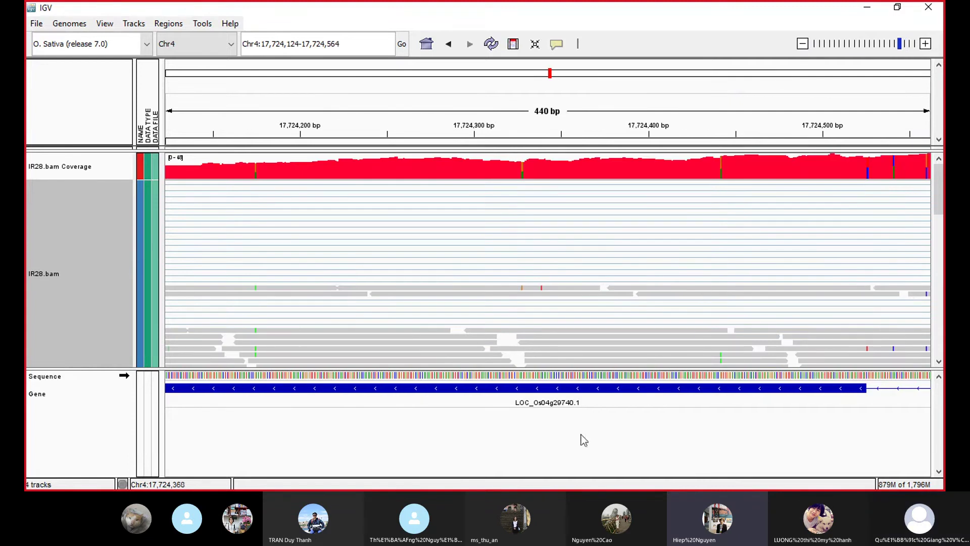
pyautogui.moveTo(671, 422); pyautogui.dragTo(581, 439)
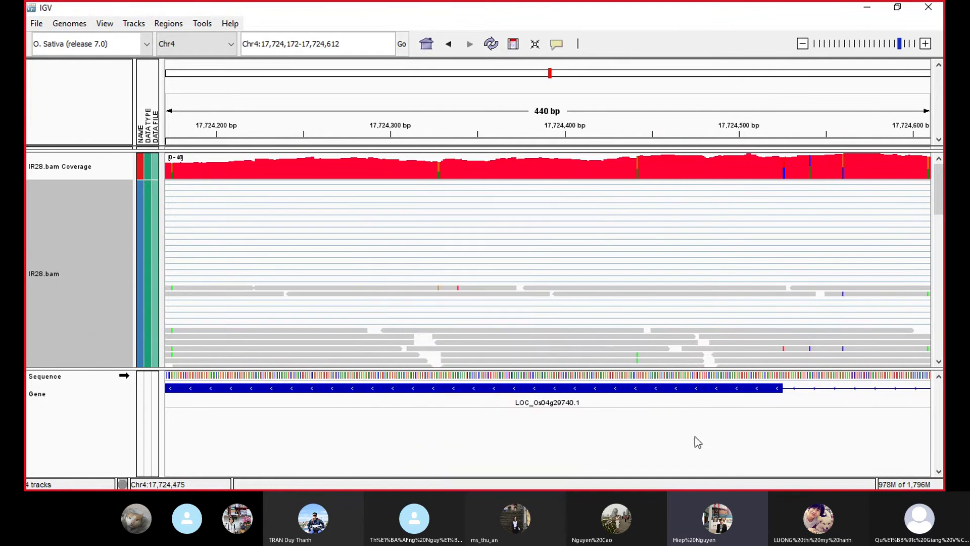
pyautogui.moveTo(758, 429); pyautogui.dragTo(819, 226)
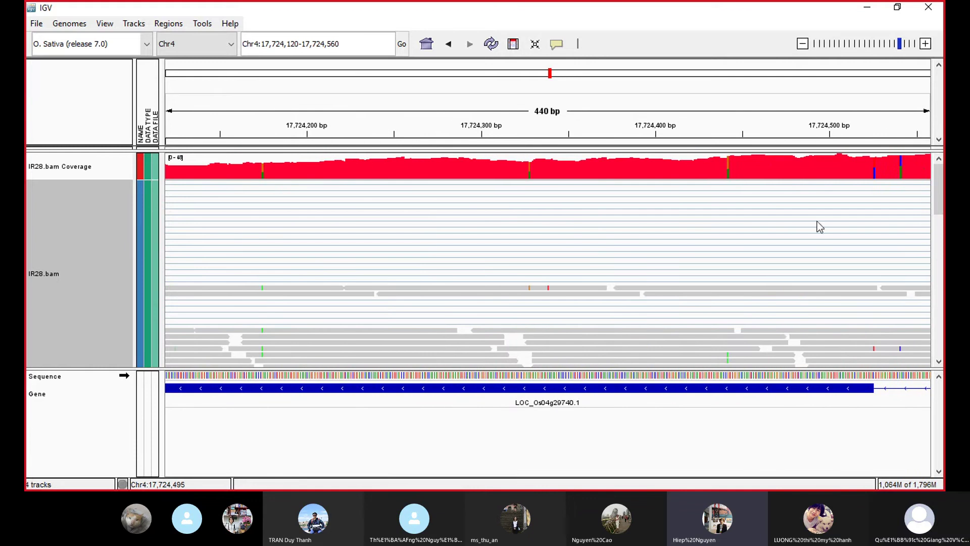
# Zoom out to 7,027 bp and shift the view to Chr4:17,720,001-17,727,075 to examine the exons of LOC_Os04g29740.1
pyautogui.click(803, 48)
pyautogui.click(803, 48)
pyautogui.click(803, 48)
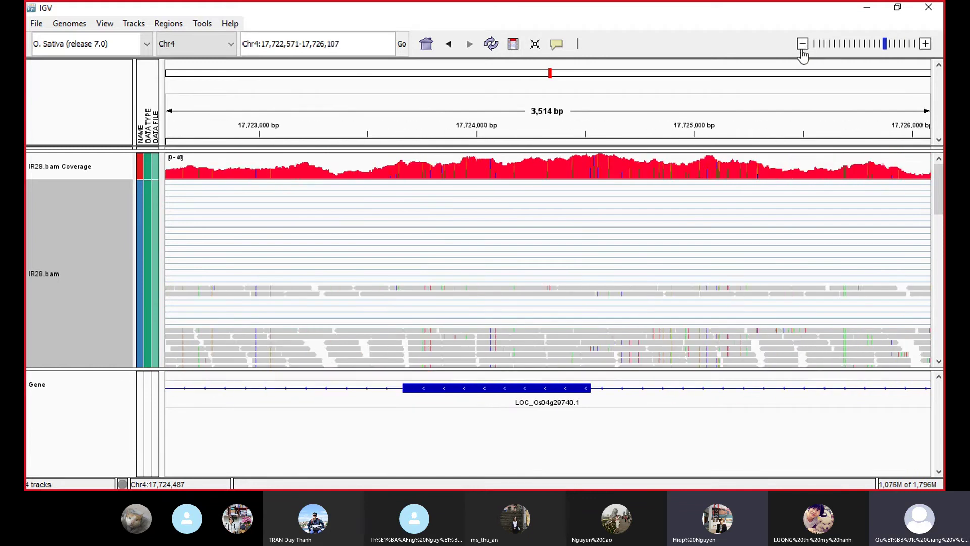
pyautogui.click(804, 49)
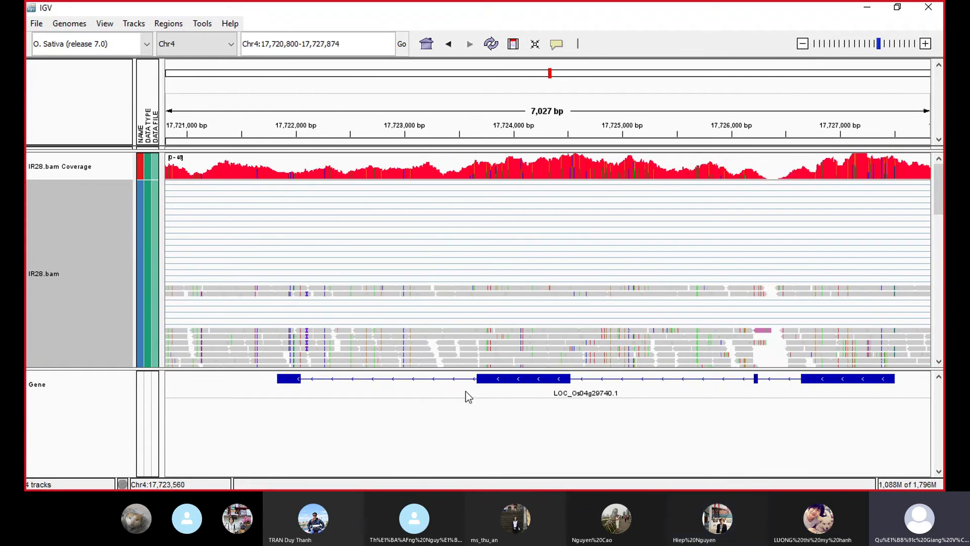
pyautogui.moveTo(671, 433); pyautogui.dragTo(756, 450)
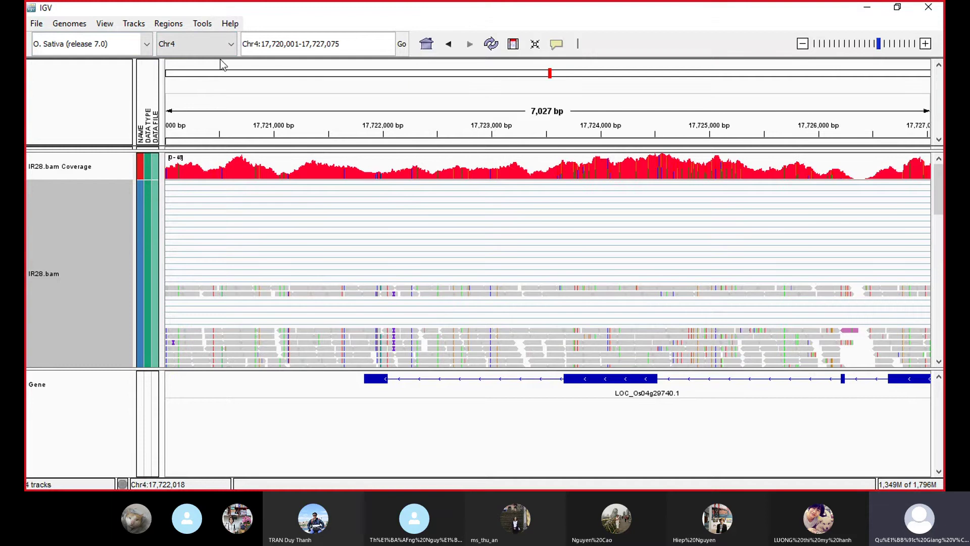
# Browse the genomes available on the server, including Human hg38 and Human hg18, and close the list without adding any
pyautogui.click(76, 24)
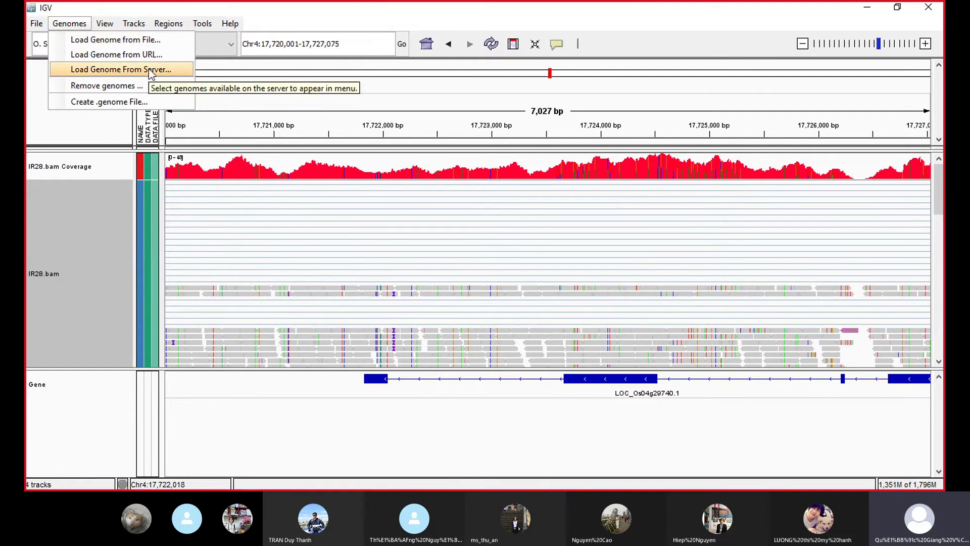
pyautogui.click(154, 71)
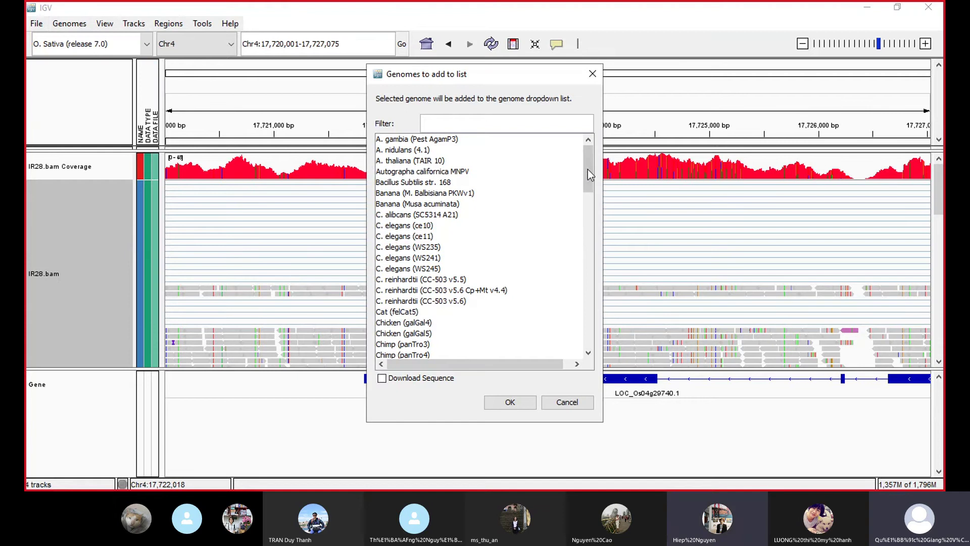
pyautogui.moveTo(590, 174); pyautogui.dragTo(615, 239)
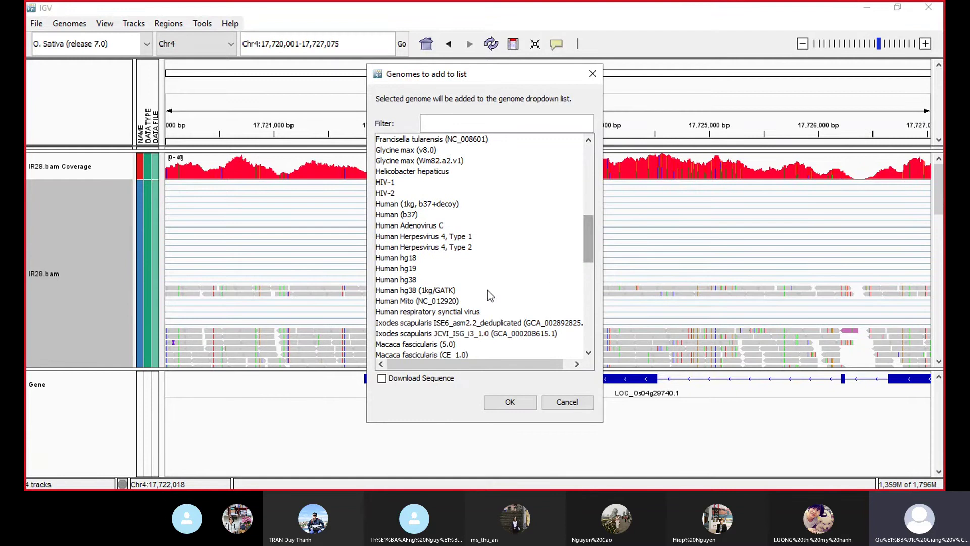
pyautogui.click(427, 278)
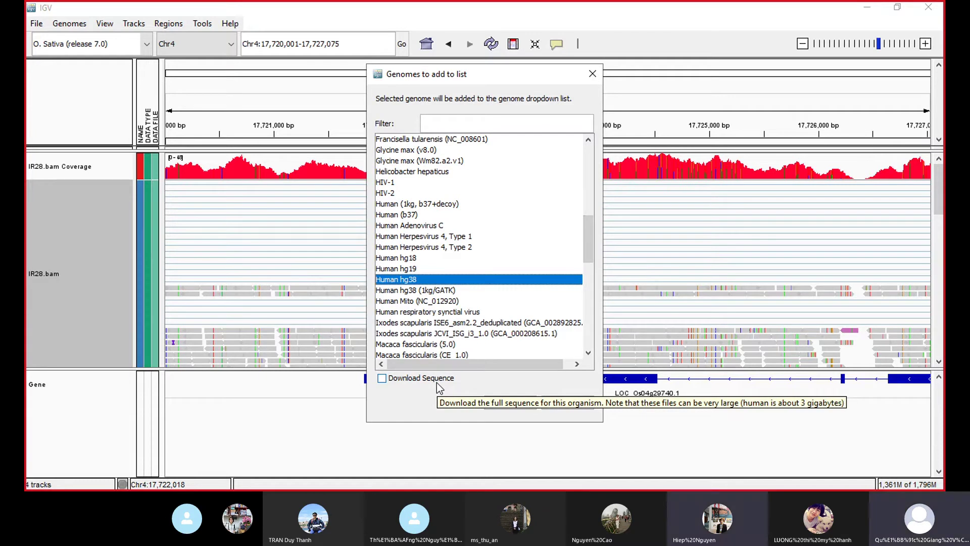
pyautogui.click(418, 258)
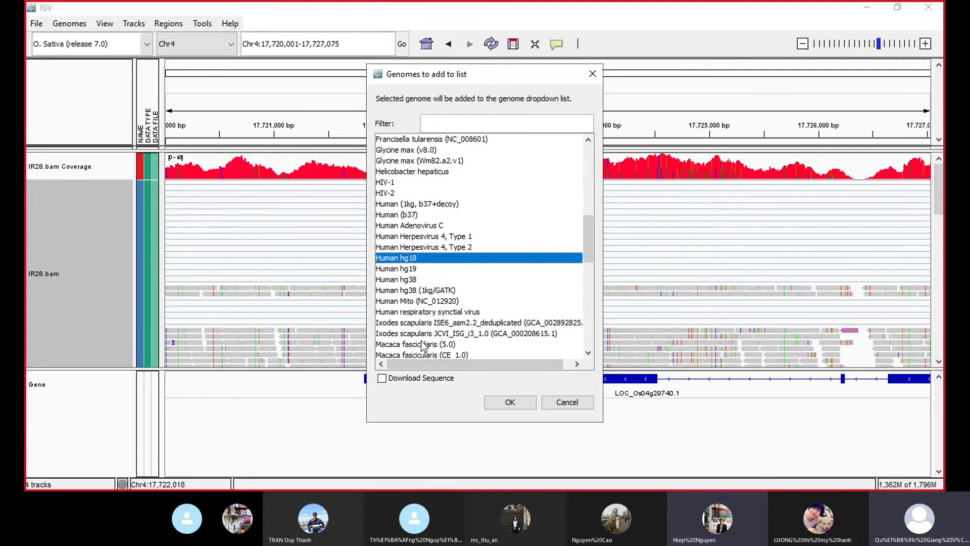
pyautogui.click(568, 404)
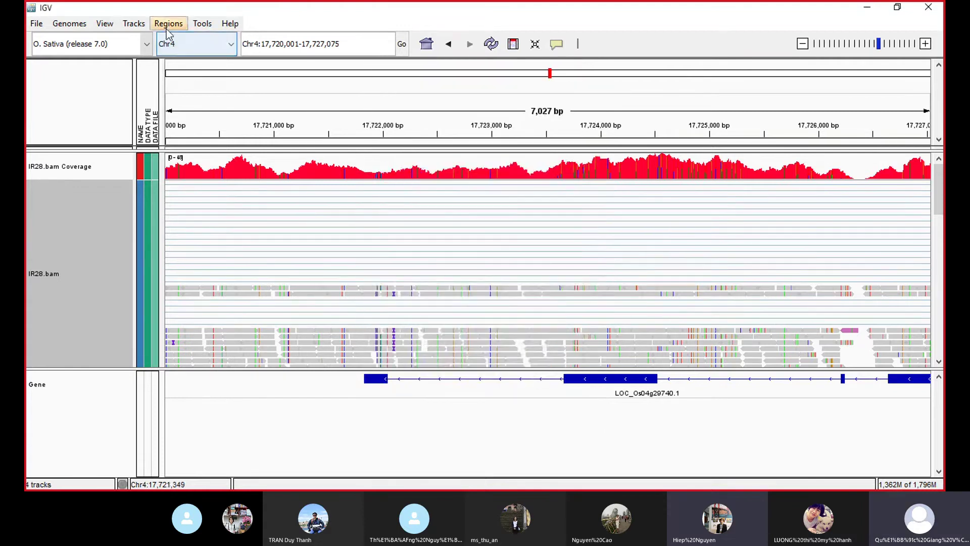
# Choose the O. Sativa (release 7.0) genome and try to load datasets for it from the server
pyautogui.click(139, 46)
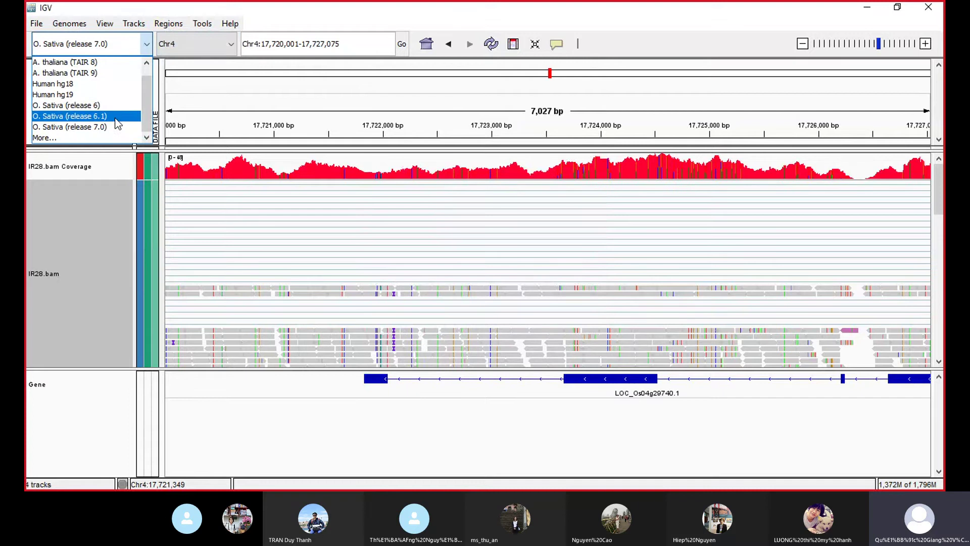
pyautogui.click(102, 130)
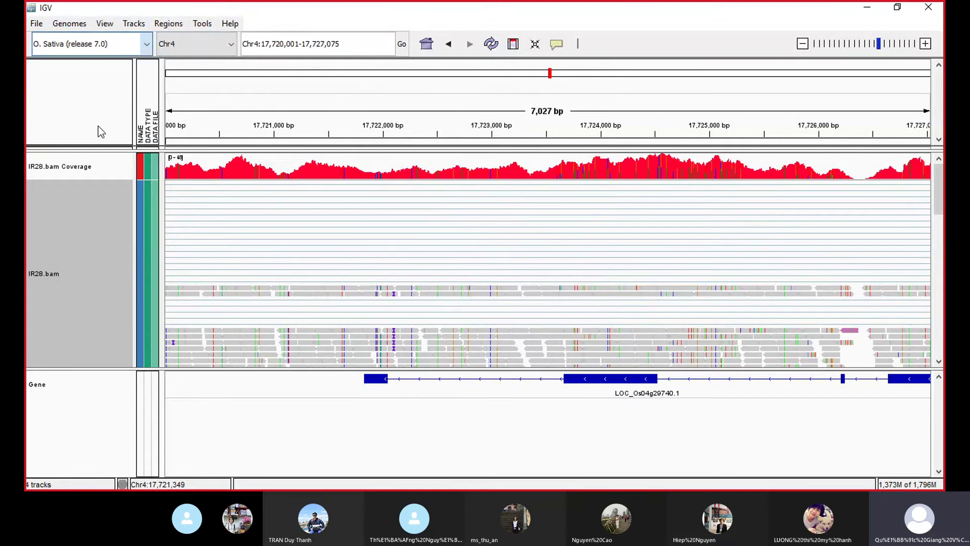
pyautogui.click(39, 28)
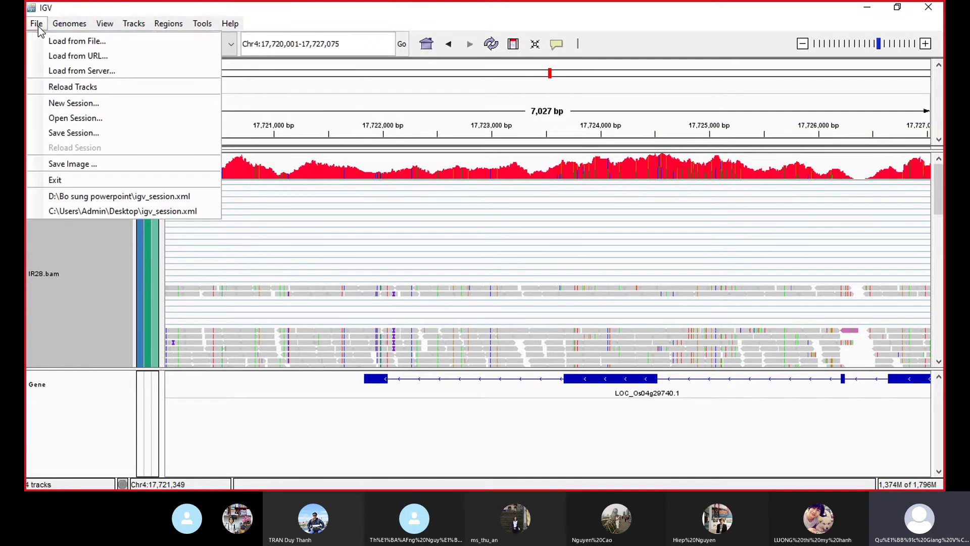
pyautogui.click(74, 74)
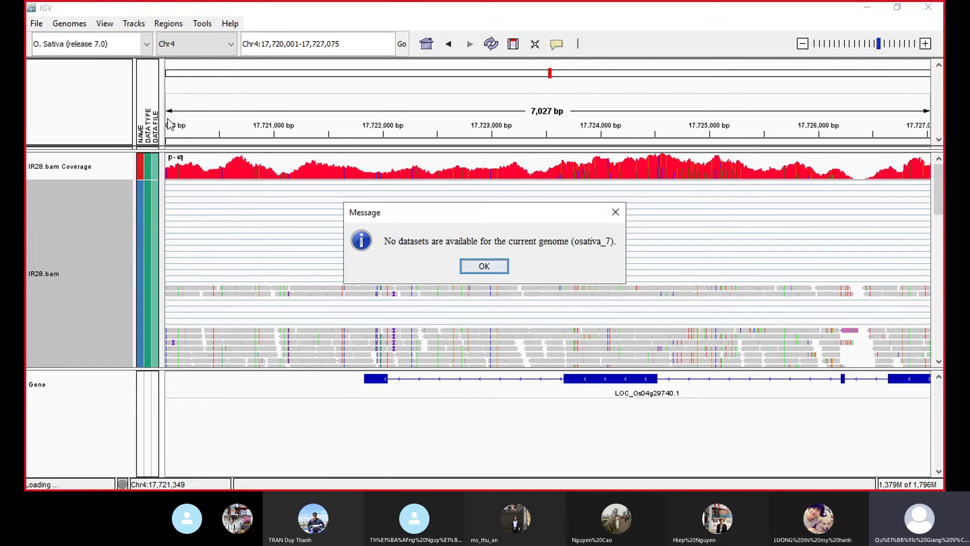
pyautogui.click(483, 266)
pyautogui.click(484, 266)
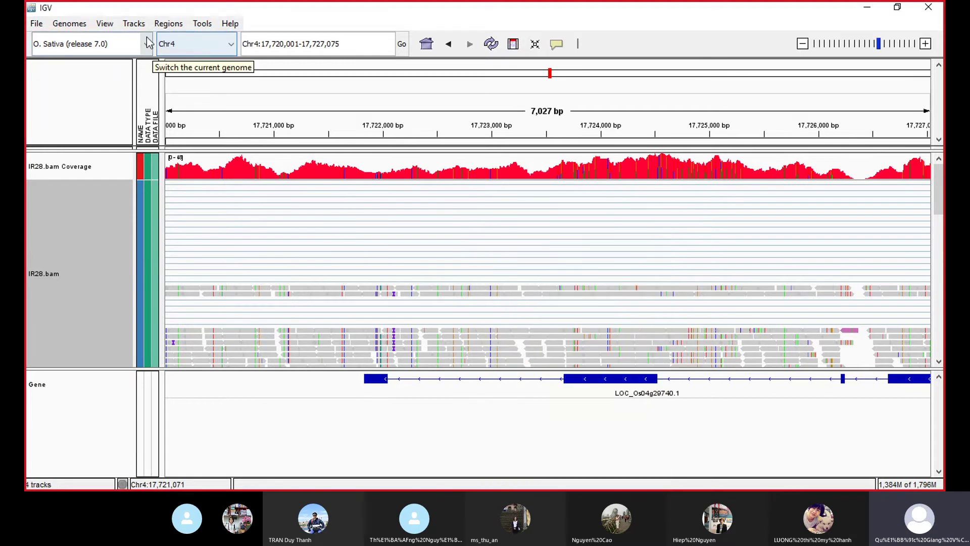
# Review the genomes in the current genome list and on the server, closing both lists without choosing another genome
pyautogui.click(100, 49)
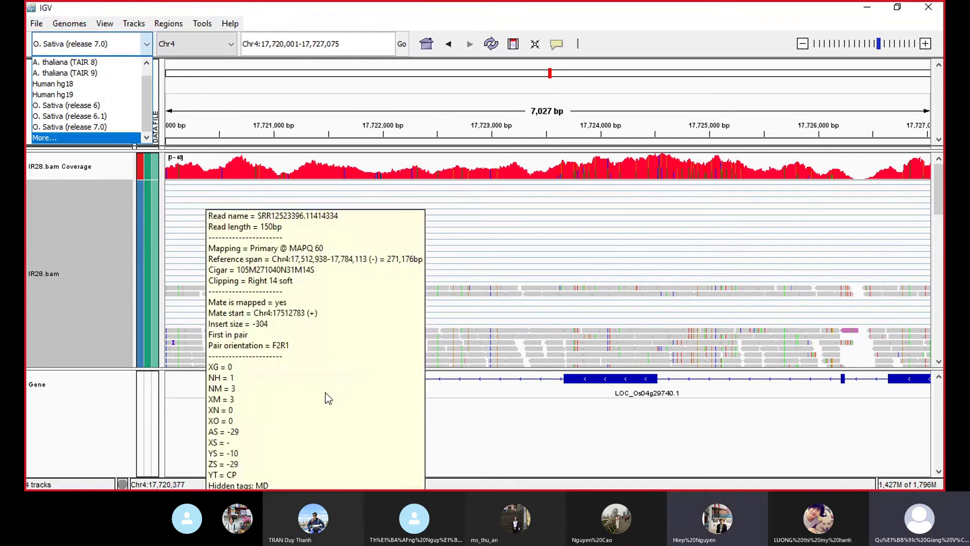
pyautogui.click(313, 408)
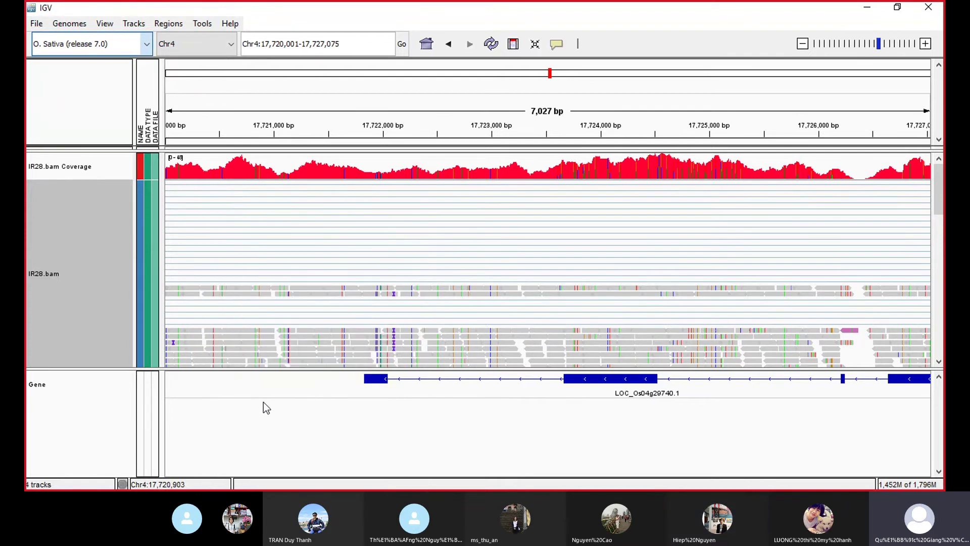
pyautogui.click(59, 25)
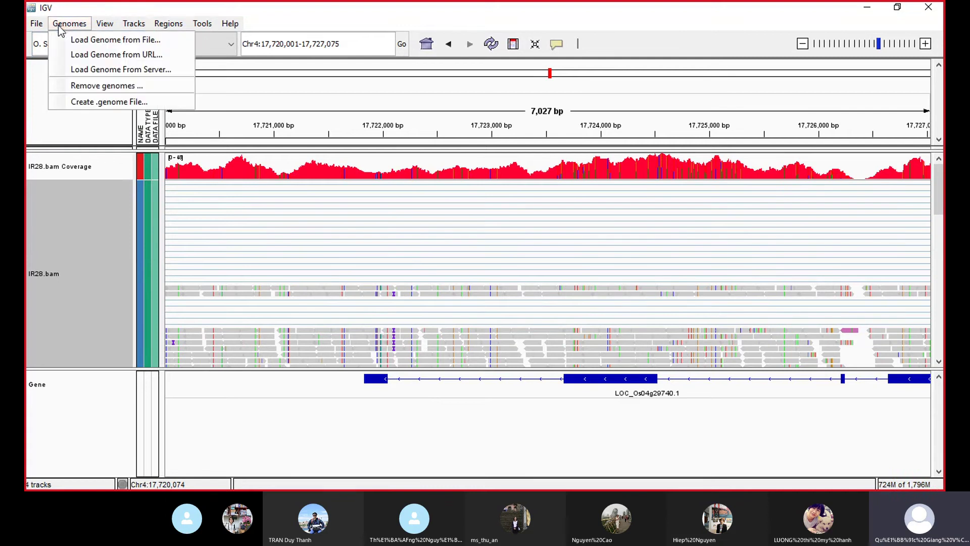
pyautogui.click(90, 70)
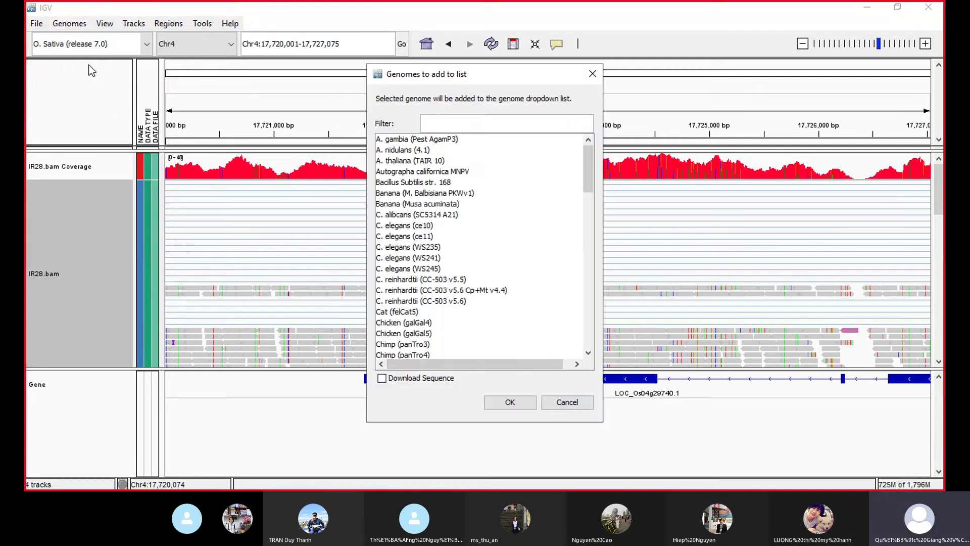
pyautogui.click(569, 403)
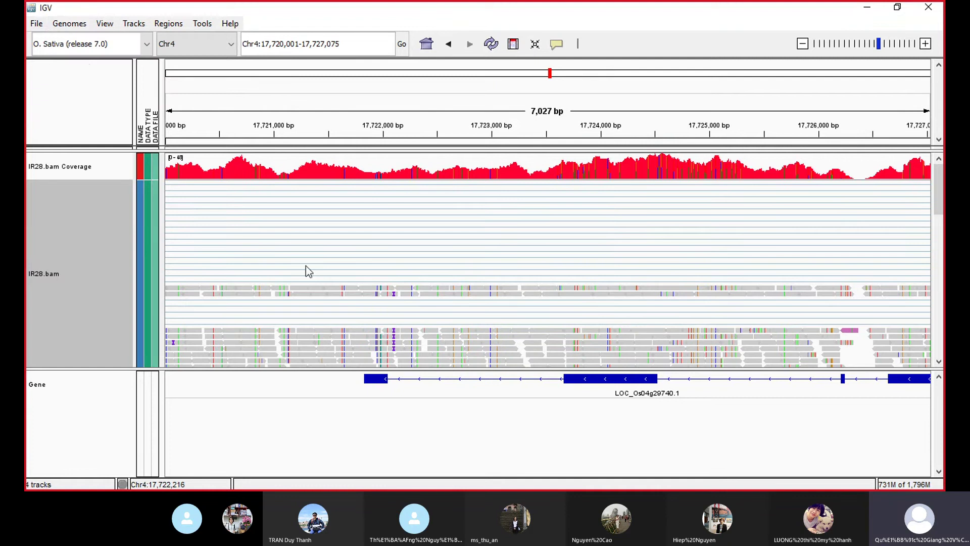
# Try again to load datasets from the server for the O. Sativa (release 7.0) genome
pyautogui.click(37, 23)
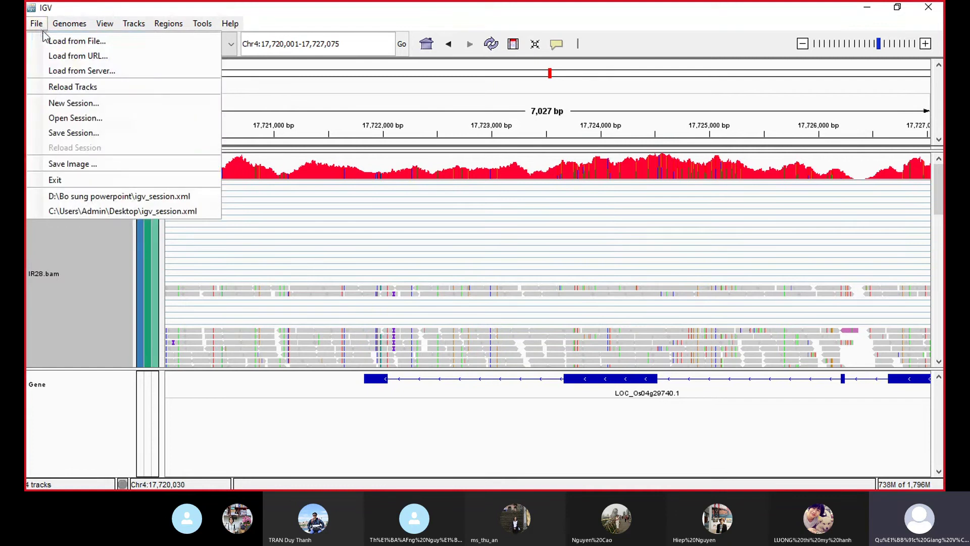
pyautogui.click(62, 71)
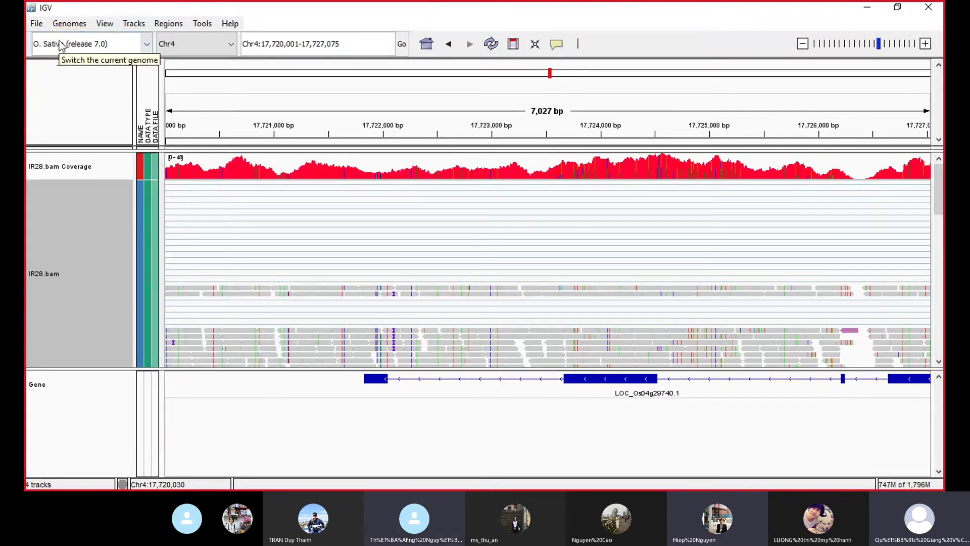
pyautogui.click(36, 23)
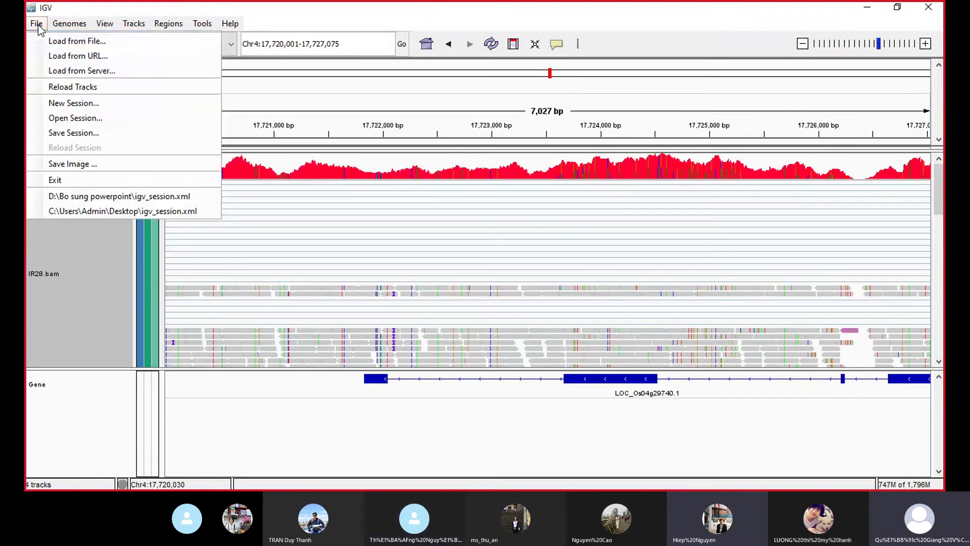
pyautogui.click(75, 71)
pyautogui.click(488, 269)
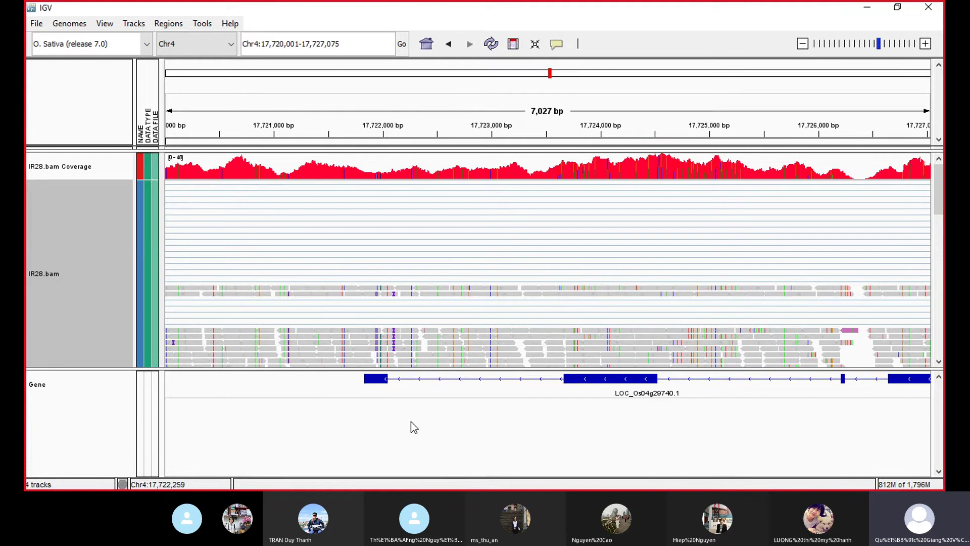
# Shift the view to Chr4:17,720,763-17,727,837 to examine the whole LOC_Os04g29740.1 gene against the IR28.bam reads
pyautogui.click(540, 336)
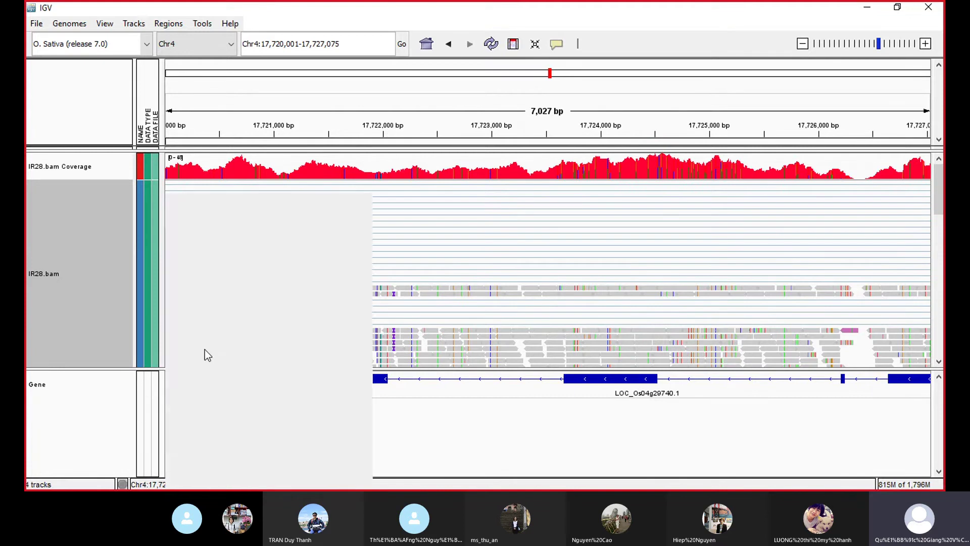
pyautogui.moveTo(818, 426); pyautogui.dragTo(760, 435)
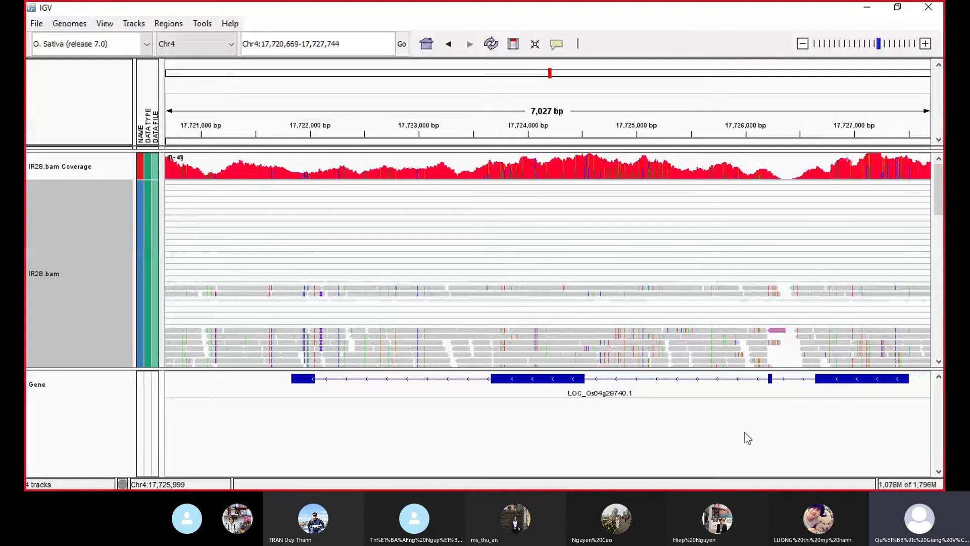
pyautogui.moveTo(748, 438); pyautogui.dragTo(738, 439)
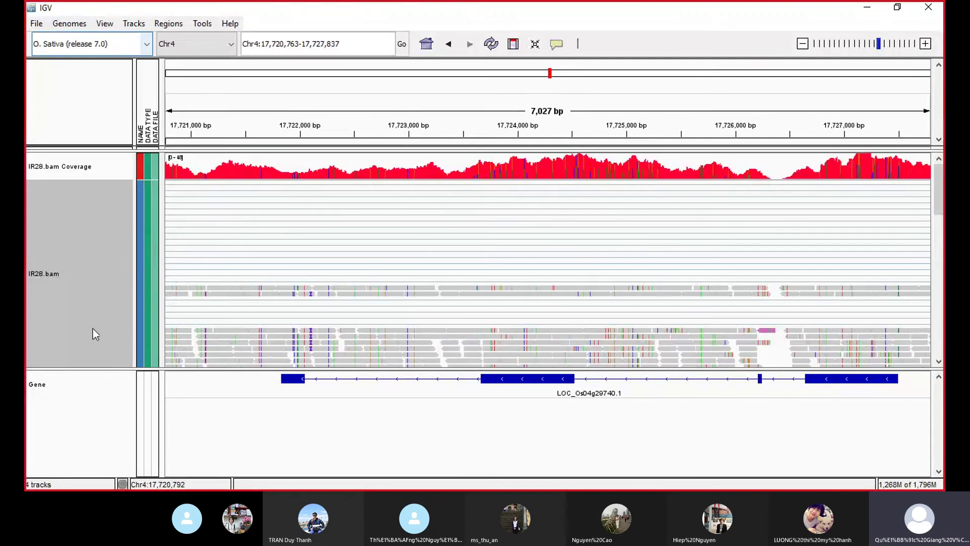
# Start loading a track from file and browse the DP-NM-TL-WGS folder on Data 1 (D:) for alignment files
pyautogui.click(38, 28)
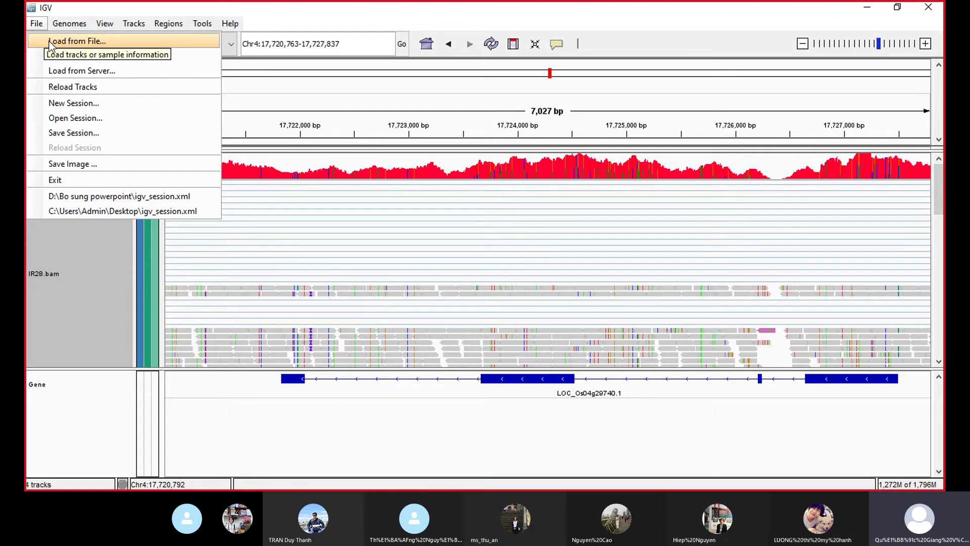
pyautogui.click(50, 41)
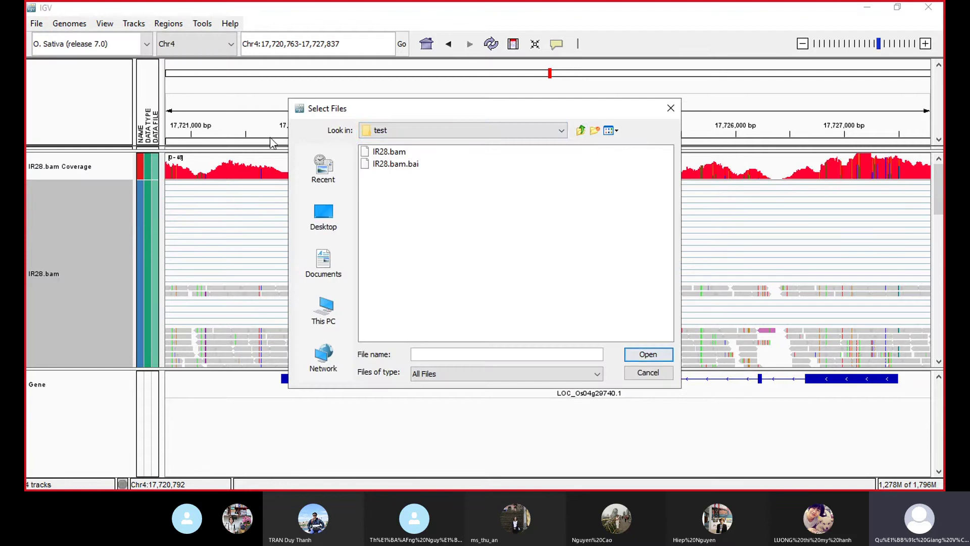
pyautogui.click(581, 130)
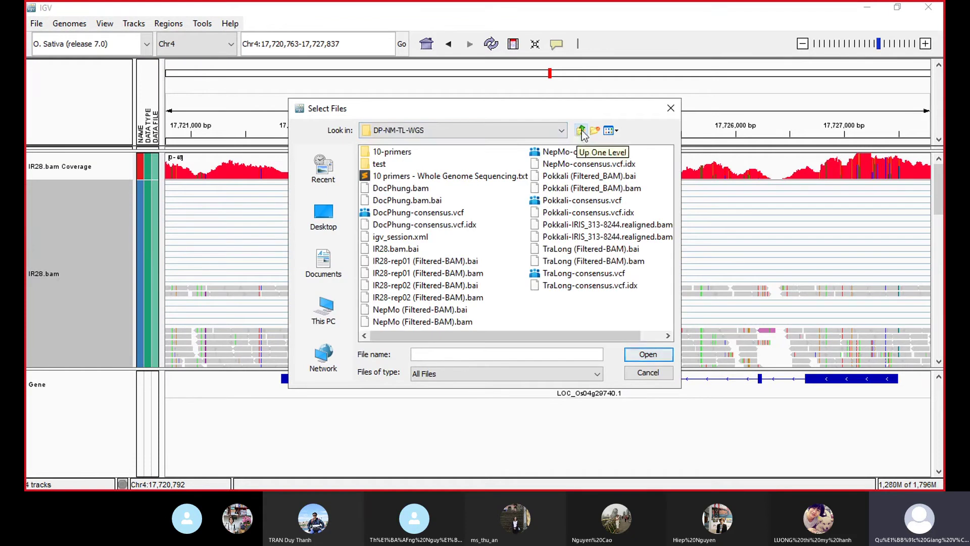
pyautogui.click(581, 130)
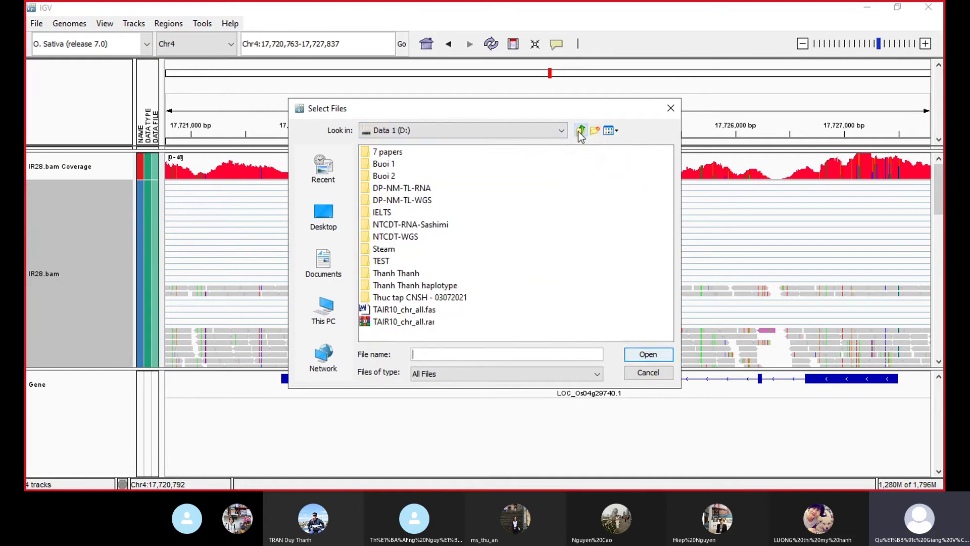
pyautogui.click(428, 189)
pyautogui.doubleClick(428, 202)
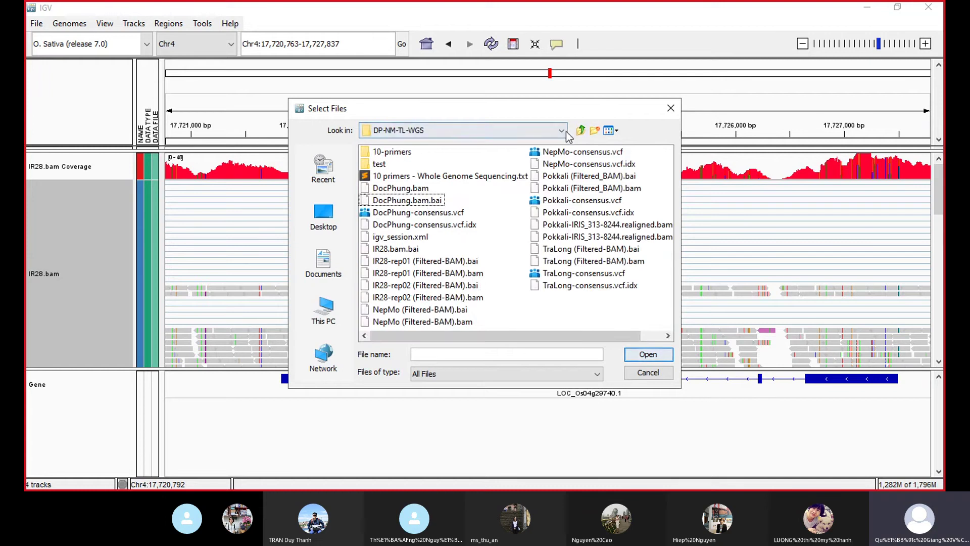
# Browse the Sashimi plots folder inside DP-NM-TL-RNA and look over the DocPhung 12h and 24h control files
pyautogui.click(581, 131)
pyautogui.doubleClick(420, 189)
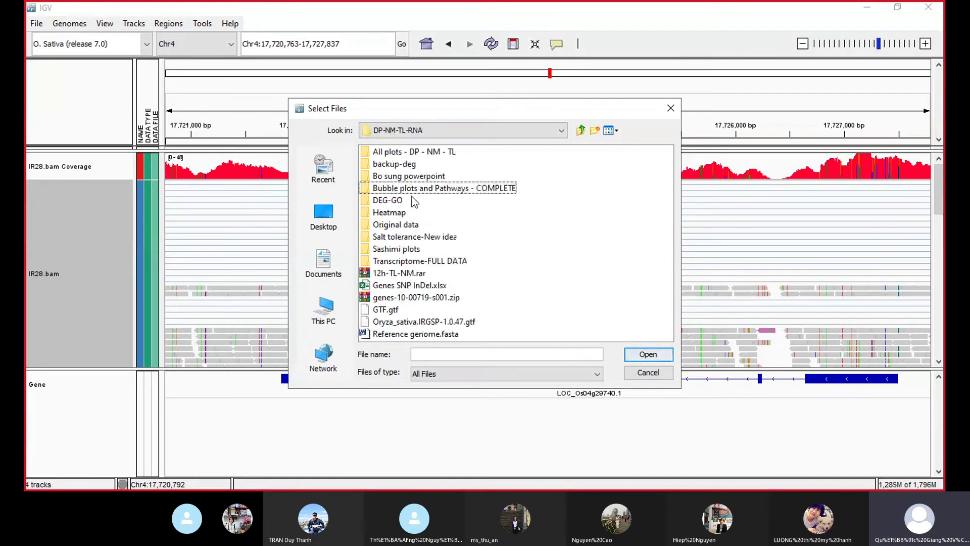
pyautogui.doubleClick(404, 250)
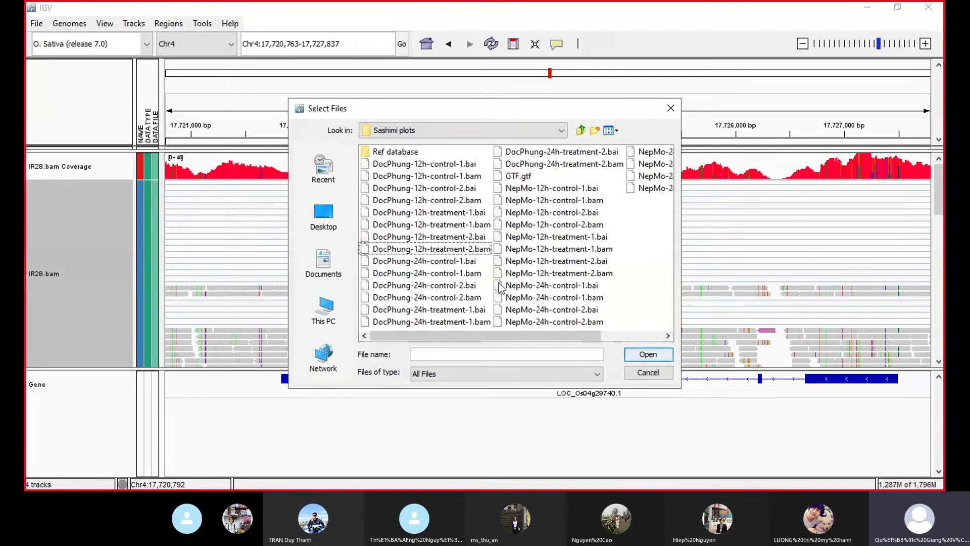
pyautogui.click(449, 177)
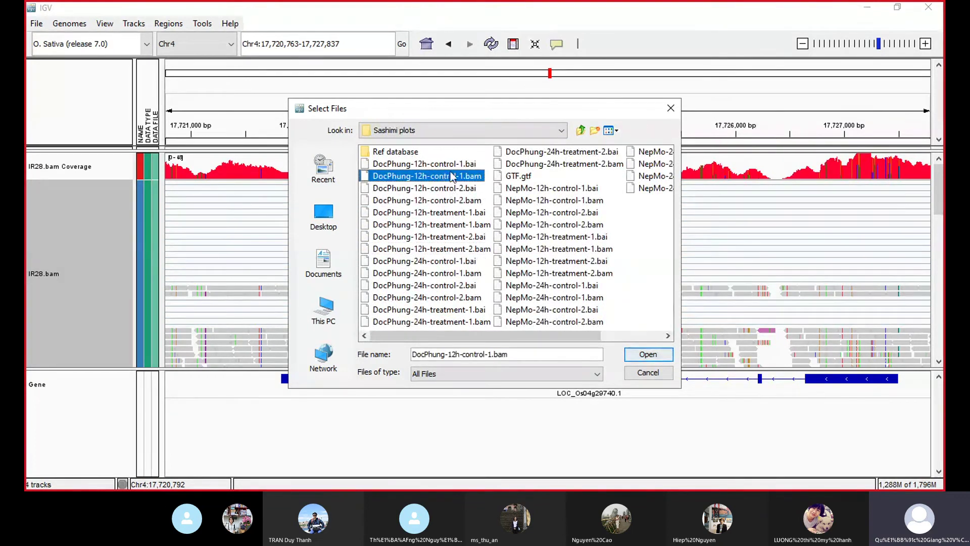
pyautogui.click(452, 201)
pyautogui.click(453, 177)
pyautogui.click(464, 262)
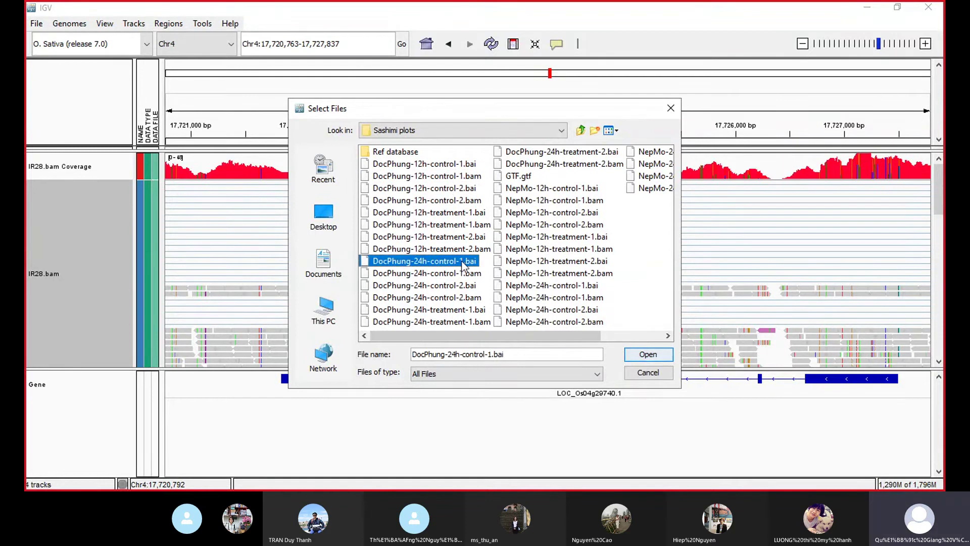
# Go back to Data 1 (D:) and select NTCD-rep_01.bam in the NTCDT-RNA-Sashimi folder
pyautogui.click(563, 131)
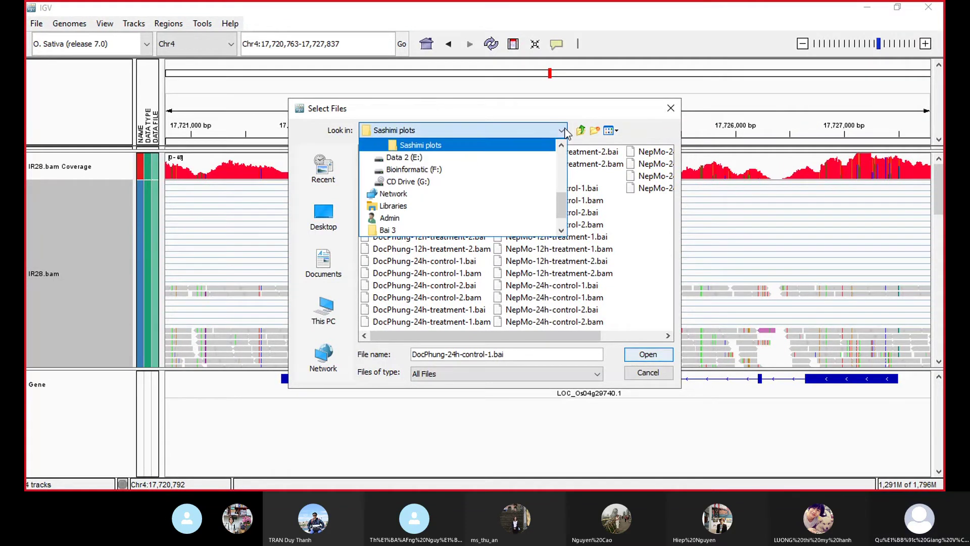
pyautogui.click(566, 132)
pyautogui.click(566, 132)
pyautogui.scroll(1, 435, 172)
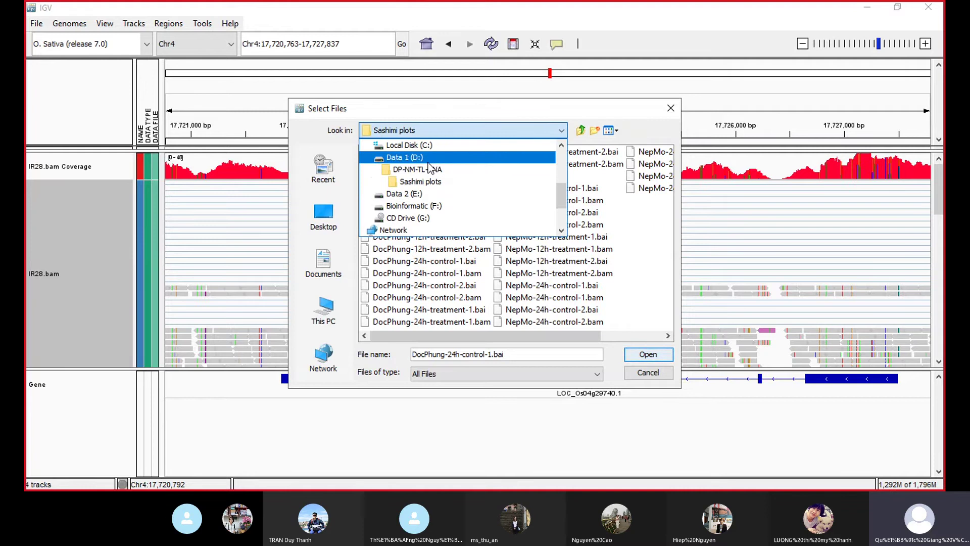
pyautogui.click(431, 171)
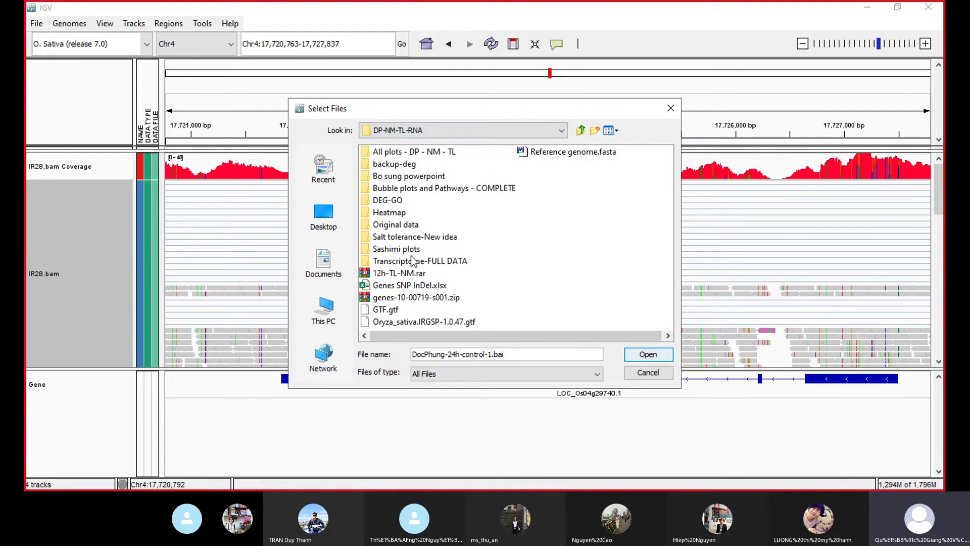
pyautogui.click(450, 130)
pyautogui.click(440, 159)
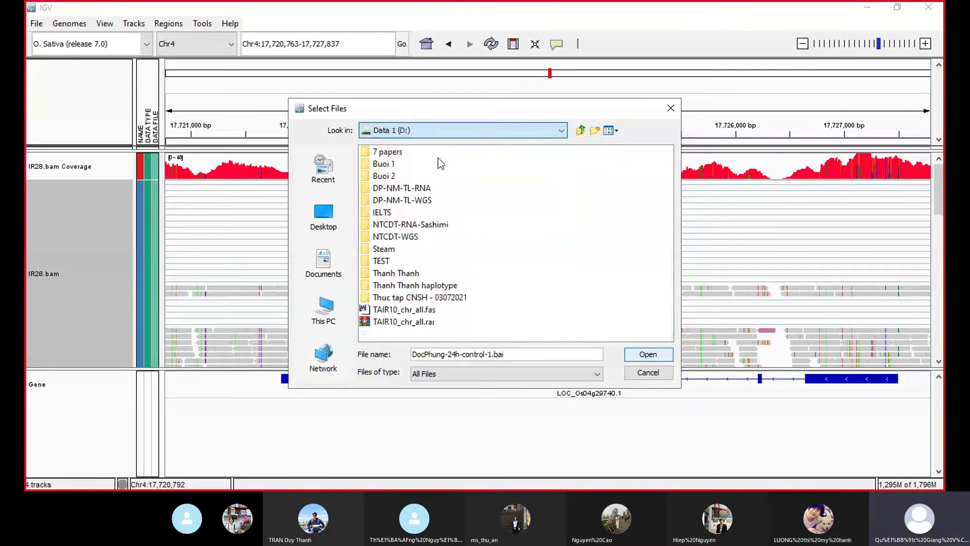
pyautogui.doubleClick(419, 225)
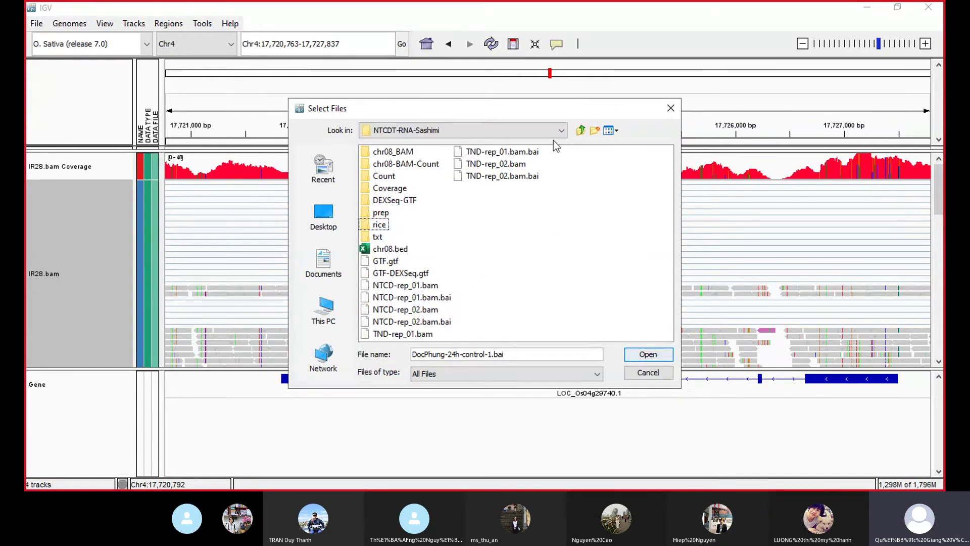
pyautogui.click(414, 286)
# Check the NTCDT-WGS folder and the Transcriptome-FULL DATA folder in DP-NM-TL-RNA for other alignment files
pyautogui.click(581, 130)
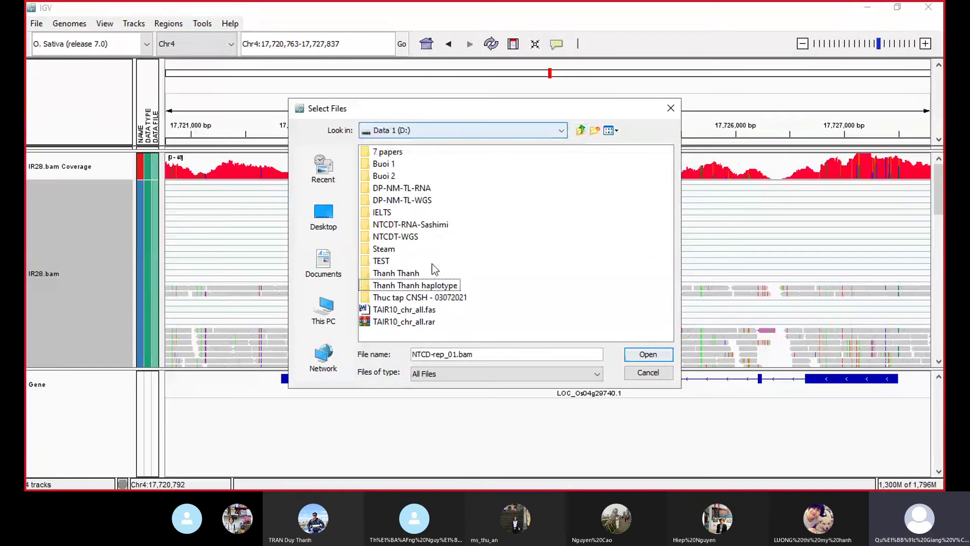
pyautogui.click(419, 225)
pyautogui.doubleClick(407, 237)
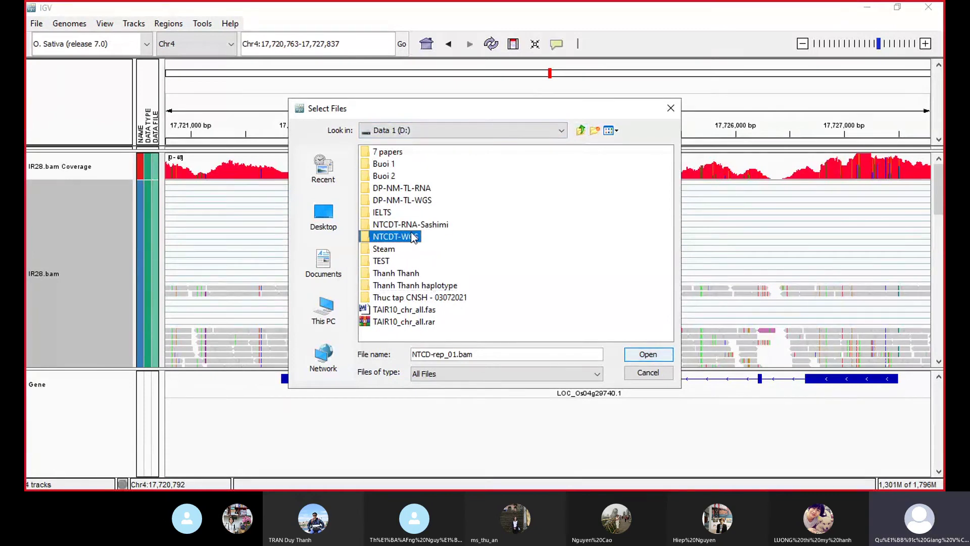
pyautogui.click(581, 131)
pyautogui.doubleClick(408, 189)
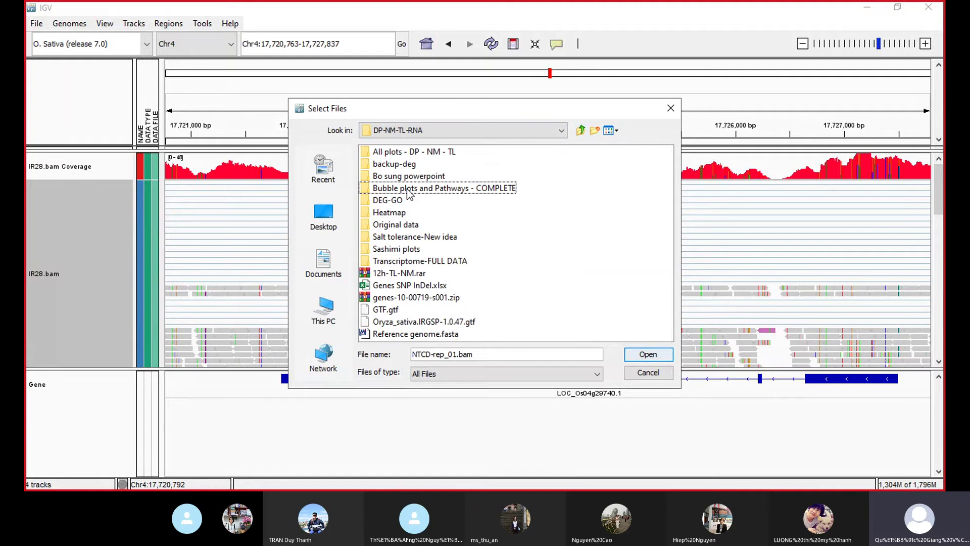
pyautogui.doubleClick(394, 261)
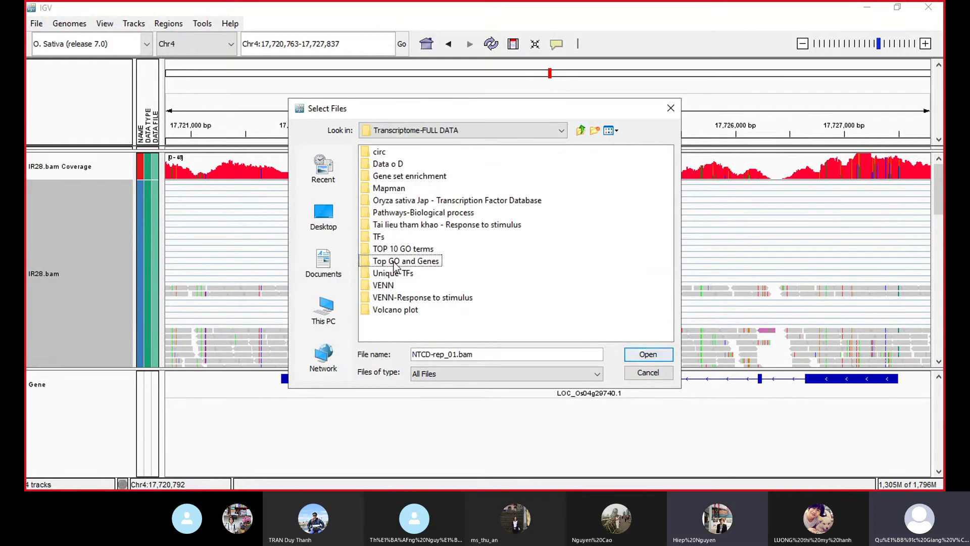
pyautogui.click(581, 130)
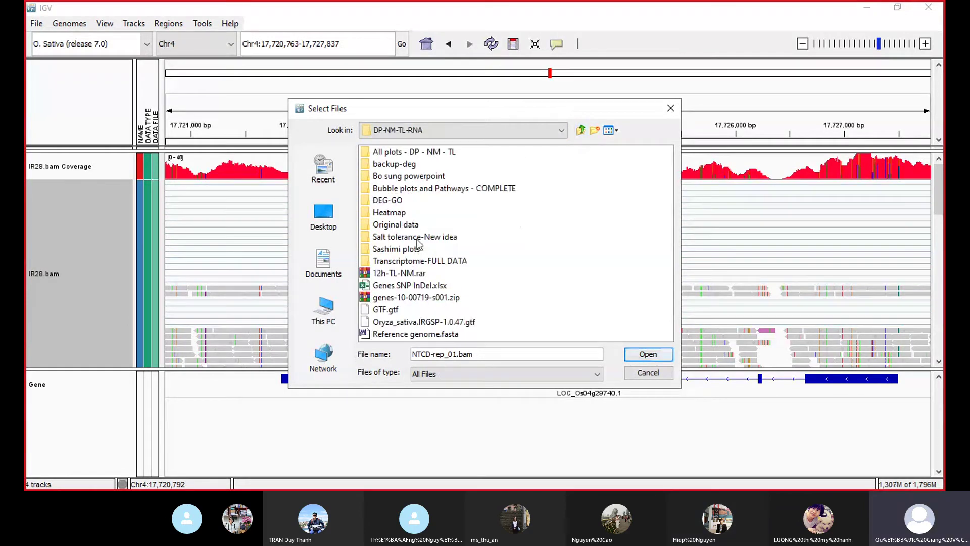
# Load DocPhung-12h-control-1.bam from the Sashimi plots folder as a new alignment track
pyautogui.click(411, 224)
pyautogui.click(407, 250)
pyautogui.doubleClick(408, 254)
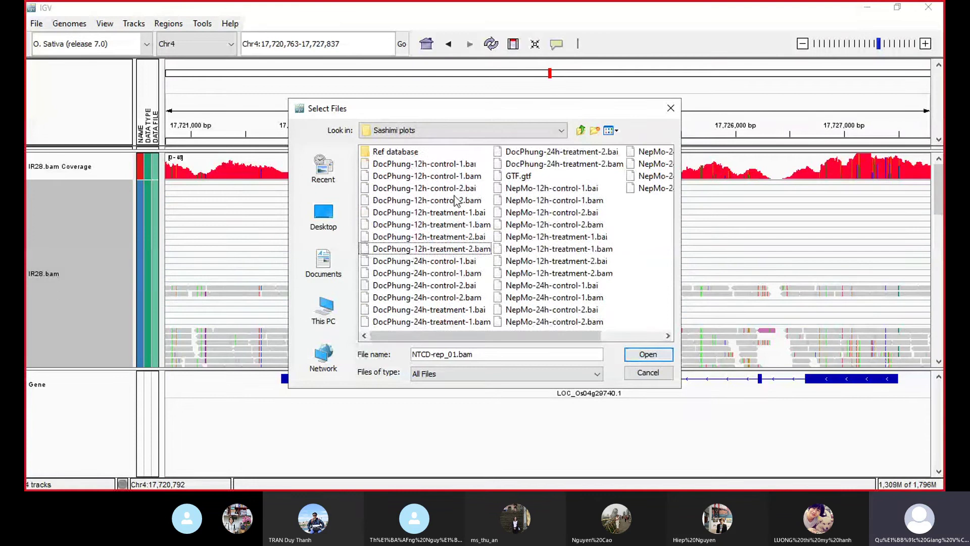
pyautogui.click(468, 177)
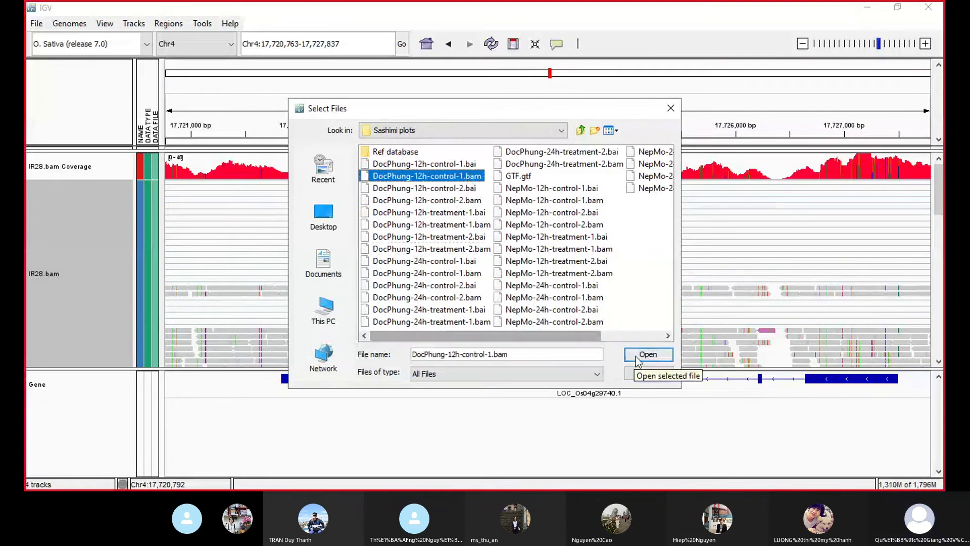
pyautogui.click(641, 354)
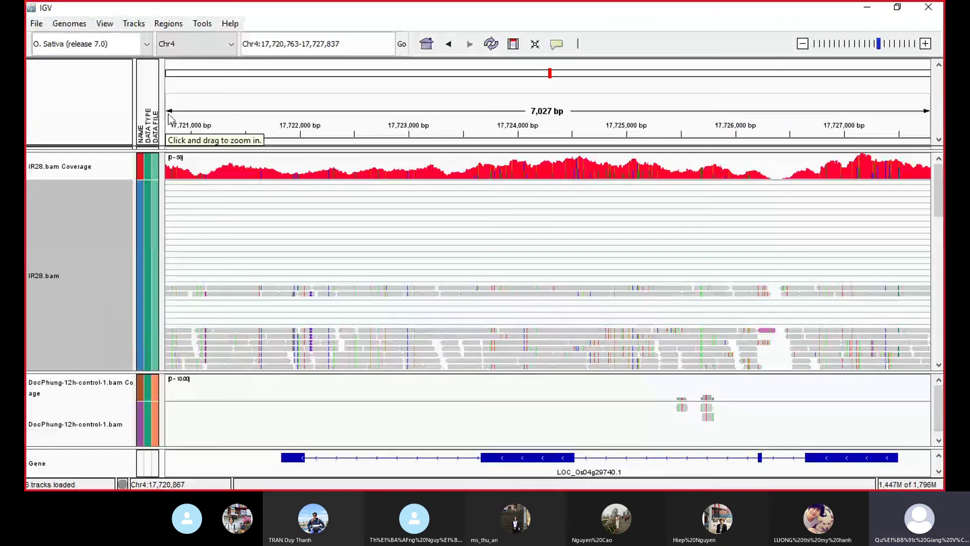
# Remove the IR28.bam alignment track and its coverage track
pyautogui.rightClick(102, 218)
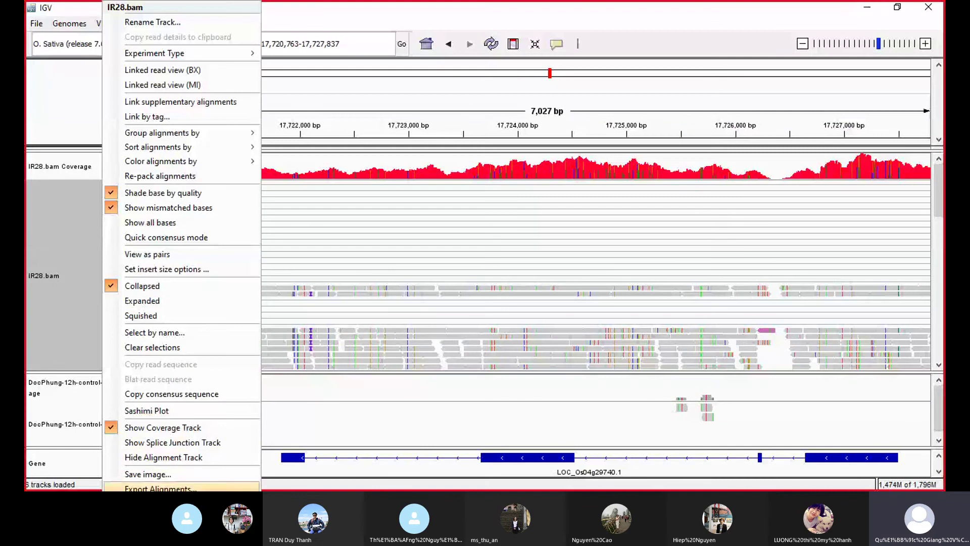
pyautogui.click(146, 521)
pyautogui.rightClick(59, 172)
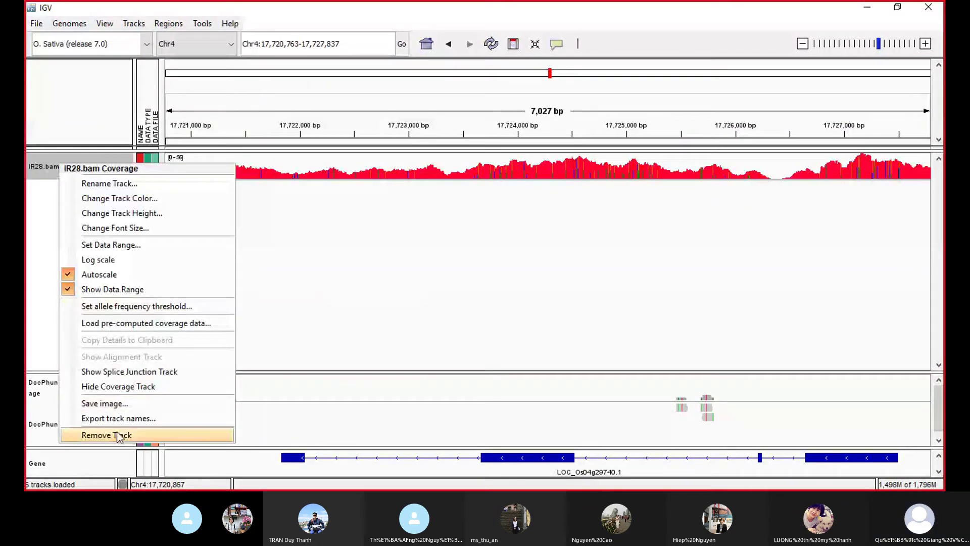
pyautogui.click(101, 436)
pyautogui.click(36, 24)
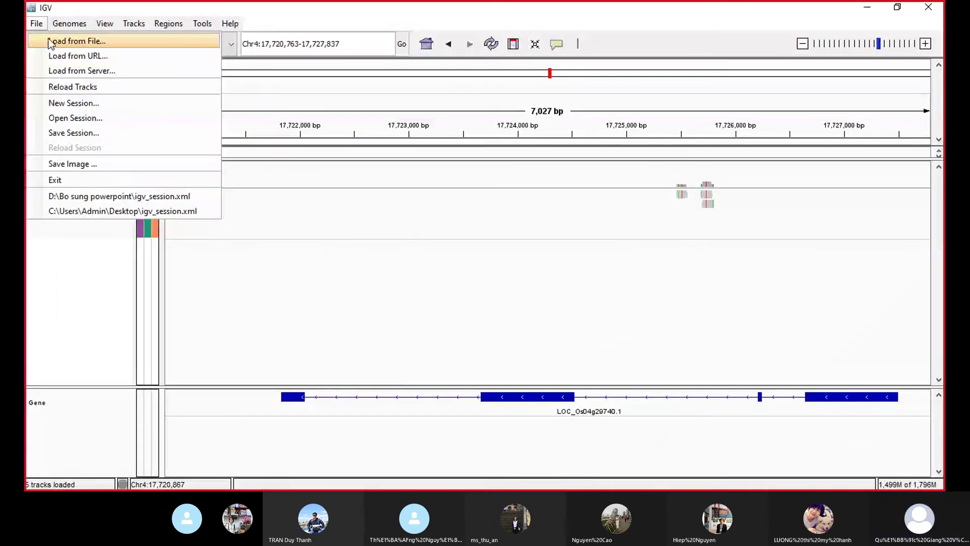
pyautogui.click(47, 40)
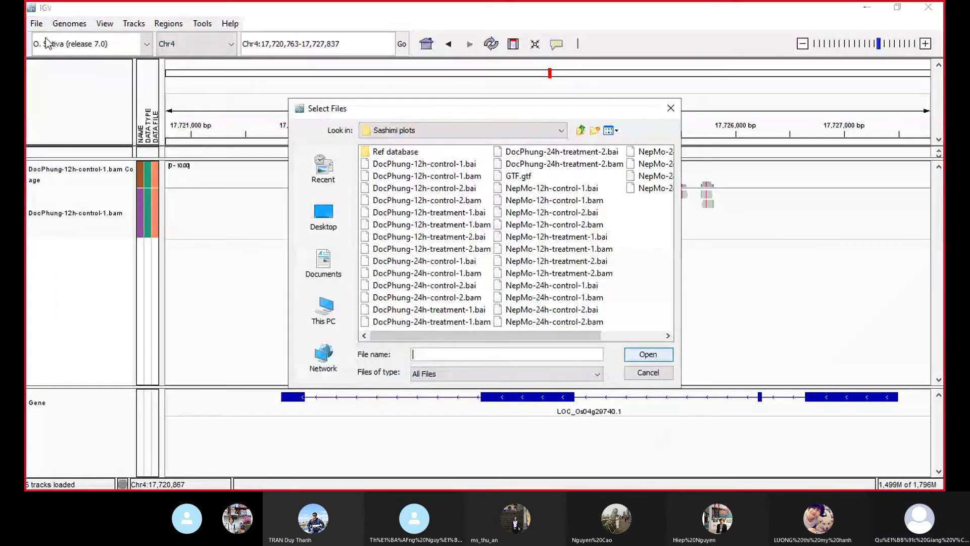
pyautogui.click(582, 132)
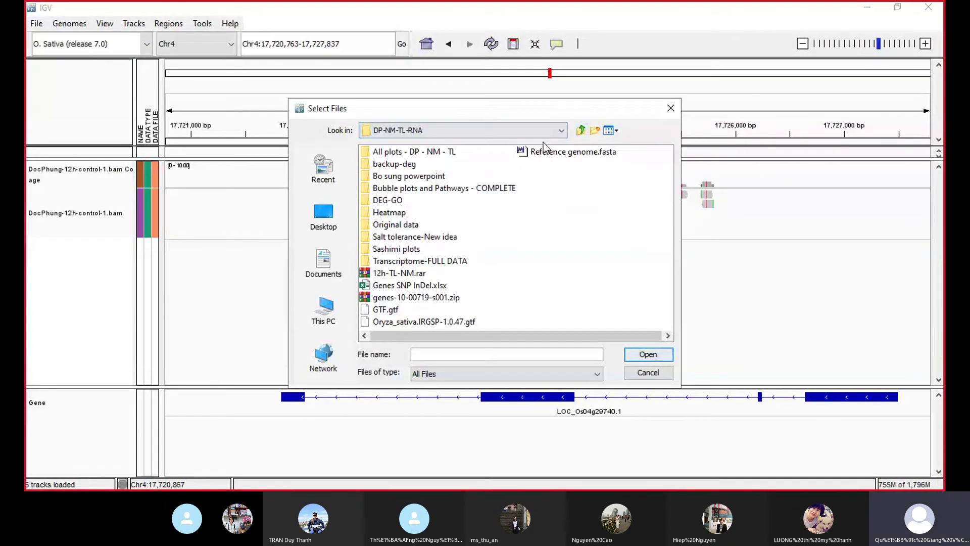
pyautogui.click(582, 131)
pyautogui.doubleClick(434, 200)
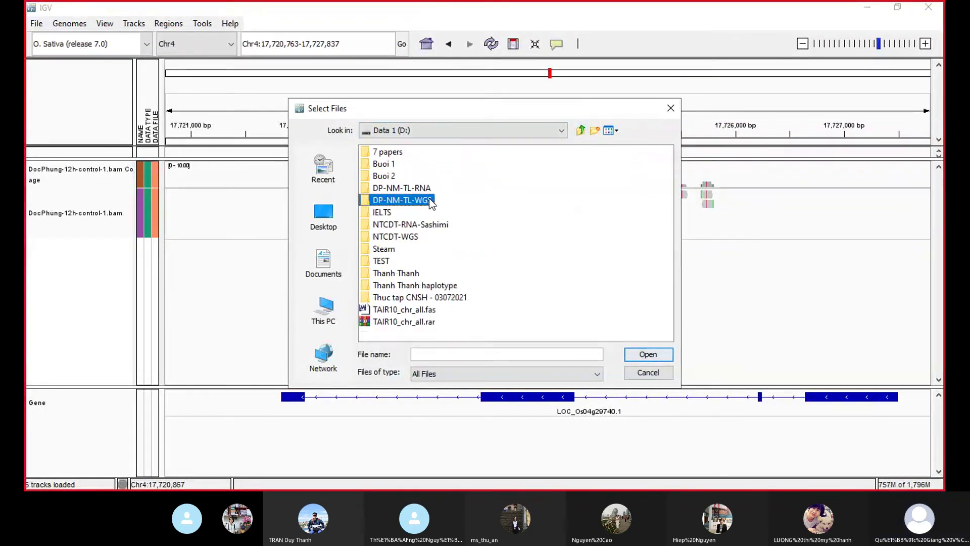
pyautogui.click(401, 188)
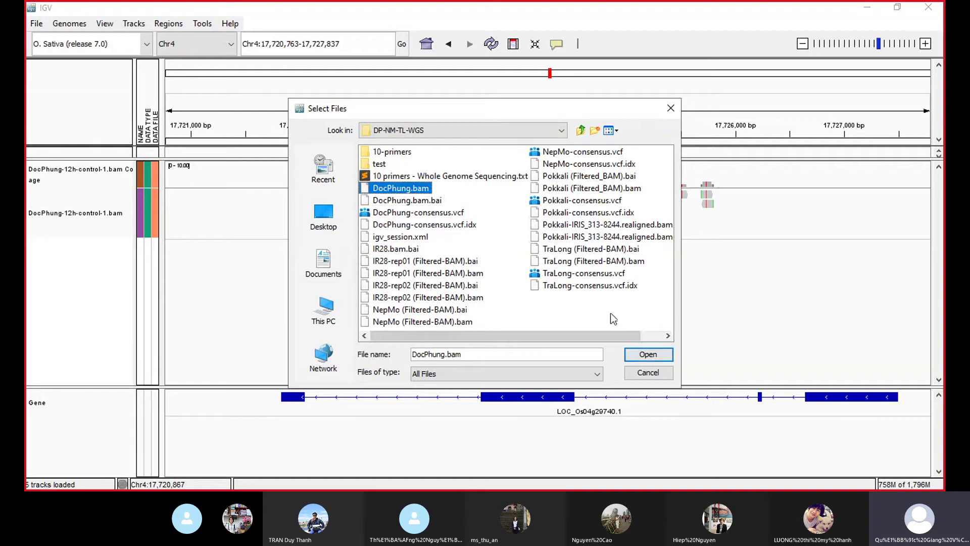
pyautogui.click(648, 354)
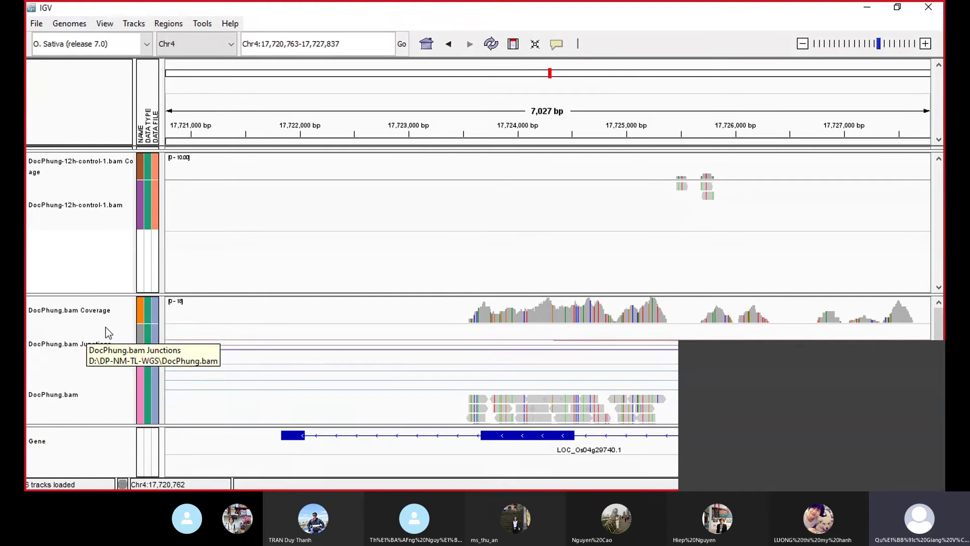
pyautogui.moveTo(105, 294); pyautogui.dragTo(101, 260)
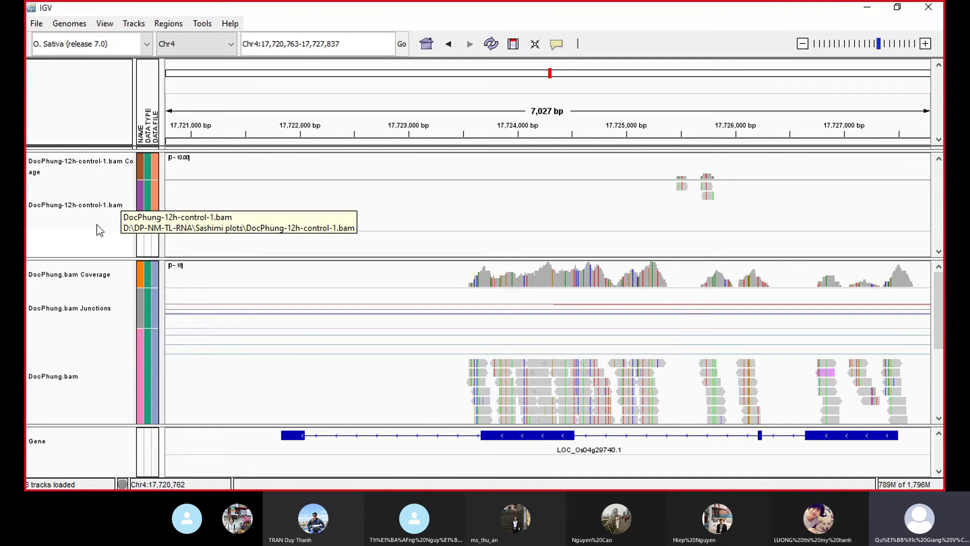
# Rename the DocPhung-12h-control-1.bam coverage track as RNA-seq
pyautogui.rightClick(98, 168)
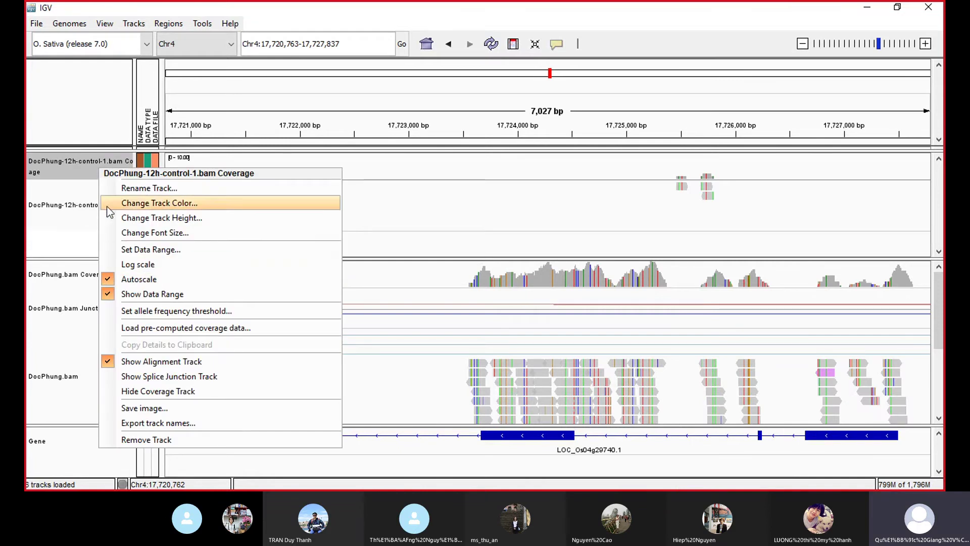
pyautogui.rightClick(66, 169)
pyautogui.click(107, 190)
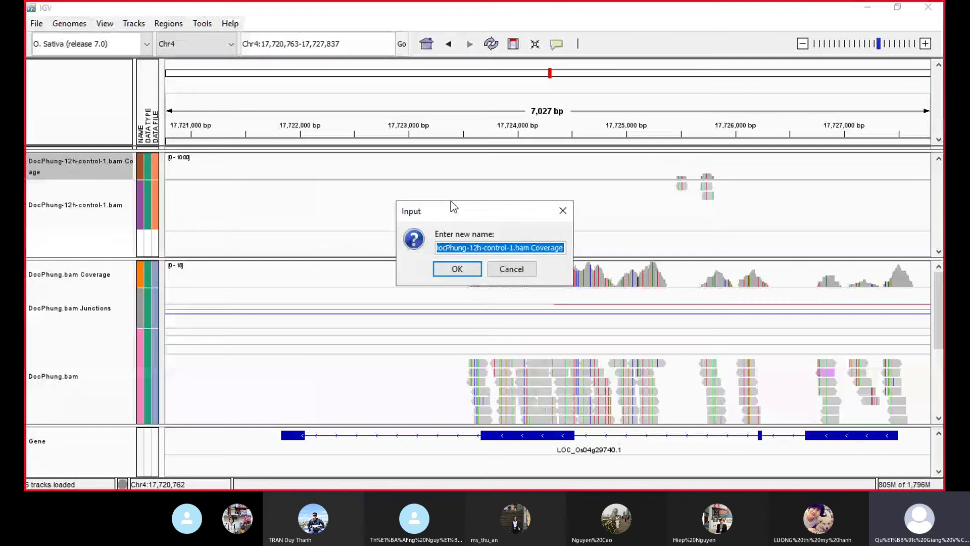
pyautogui.write('RNA-seq')
pyautogui.click(457, 270)
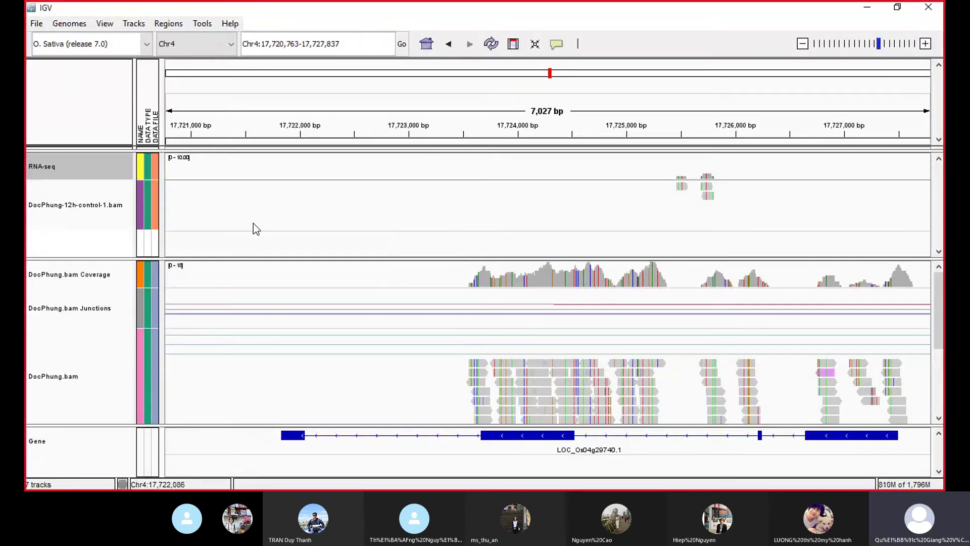
# Rename the DocPhung-12h-control-1.bam alignment track as RNA-seq (coverage)
pyautogui.keyDown('ctrl'); pyautogui.click(114, 202); pyautogui.keyUp('ctrl')
pyautogui.rightClick(111, 198)
pyautogui.press('Escape')
pyautogui.click(53, 253)
pyautogui.rightClick(73, 209)
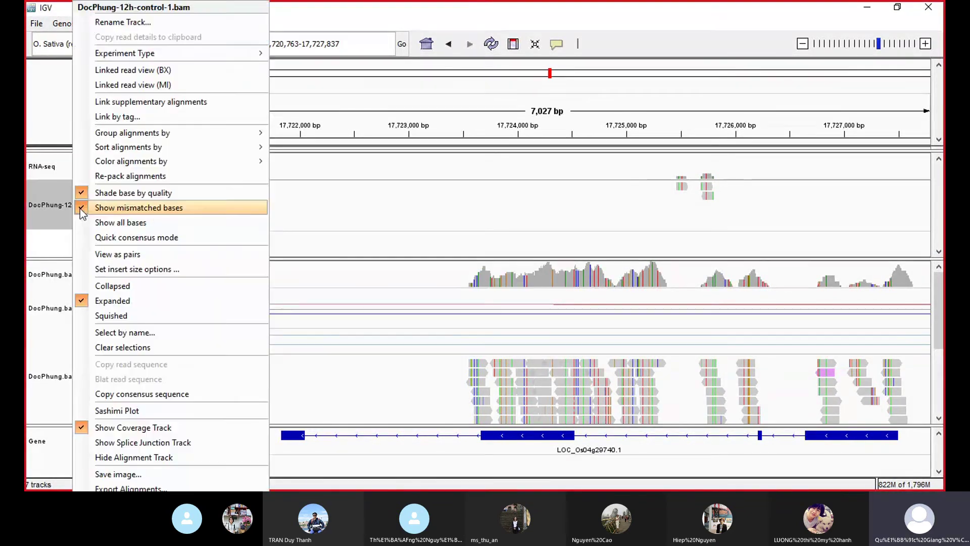
pyautogui.click(123, 22)
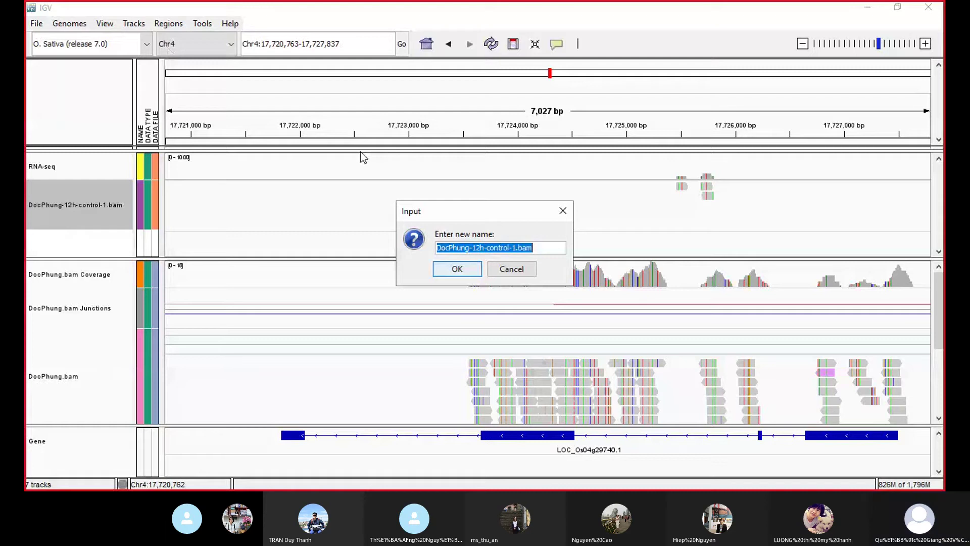
pyautogui.write('RNA-seq')
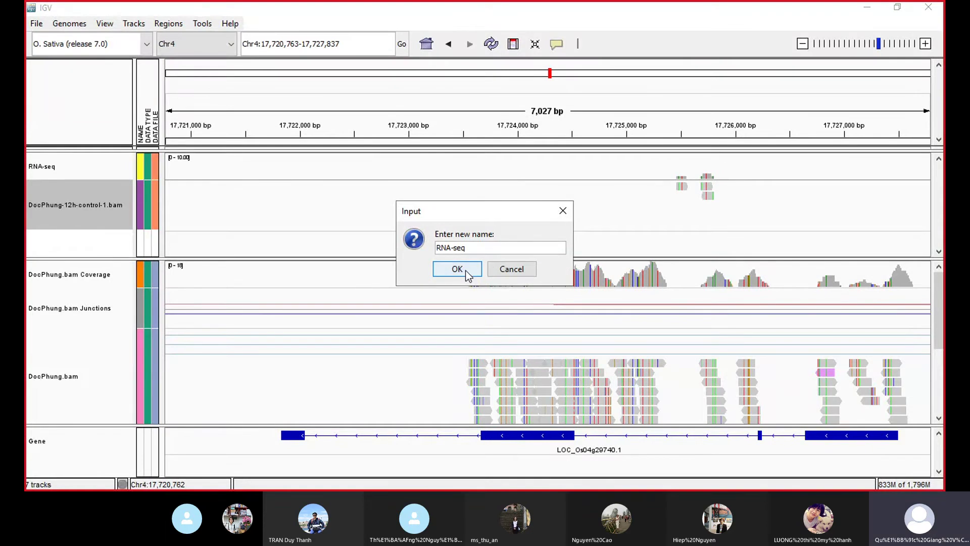
pyautogui.write(' (coverage)')
pyautogui.click(472, 271)
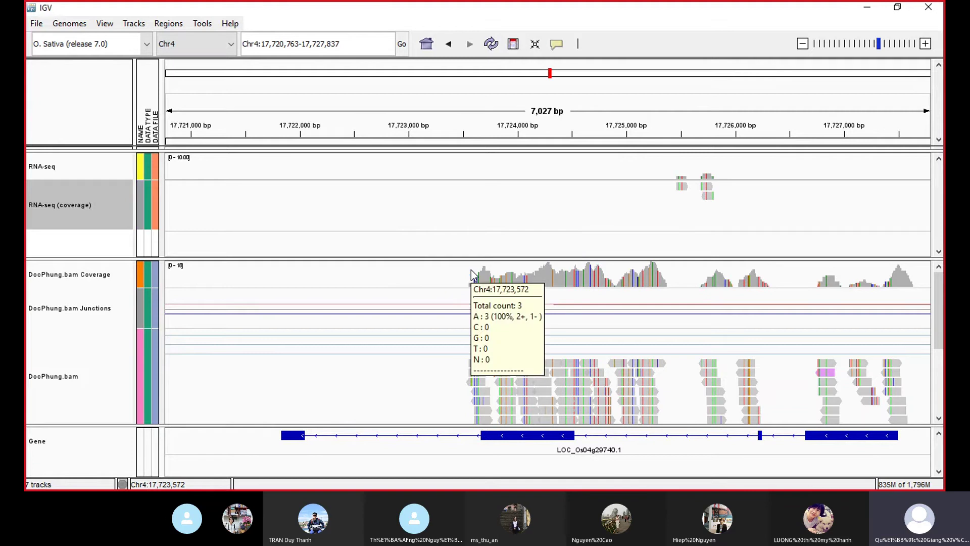
pyautogui.click(98, 276)
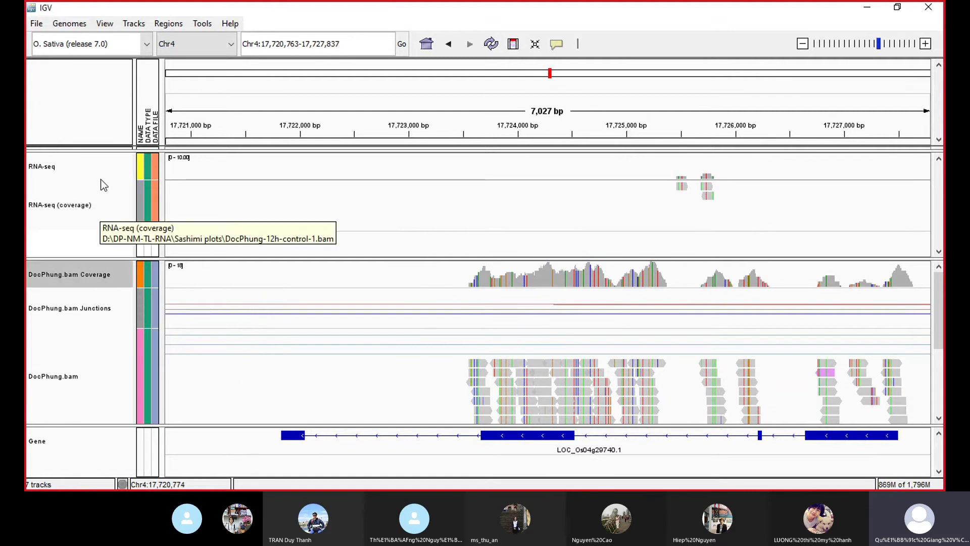
pyautogui.click(98, 213)
pyautogui.click(483, 215)
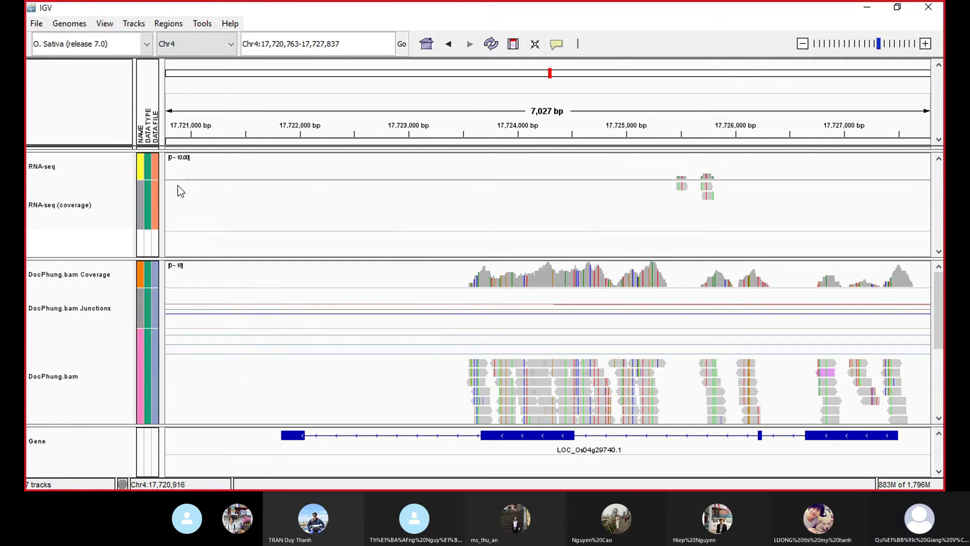
pyautogui.click(77, 167)
pyautogui.rightClick(66, 279)
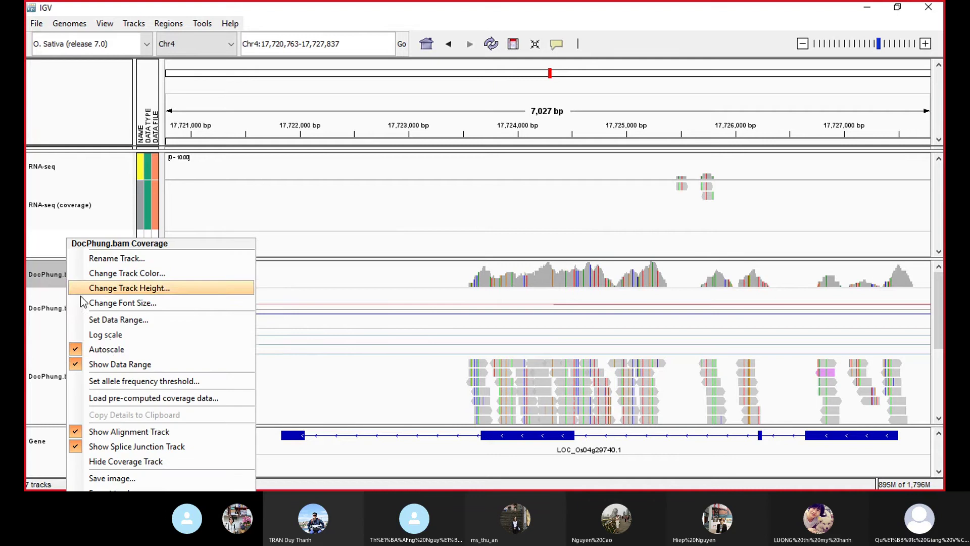
pyautogui.click(44, 356)
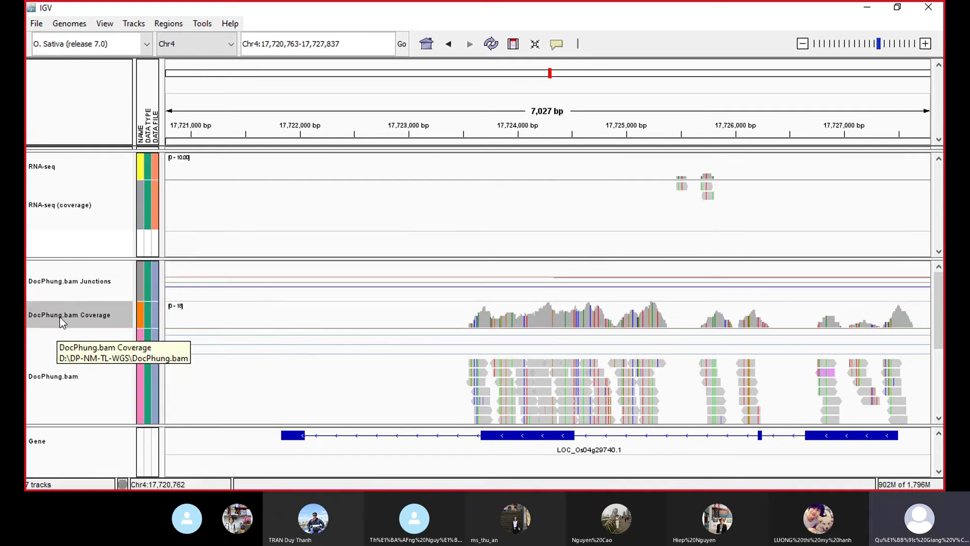
# Move the DocPhung.bam junctions track back below its coverage track and hide the splice junction track
pyautogui.click(99, 285)
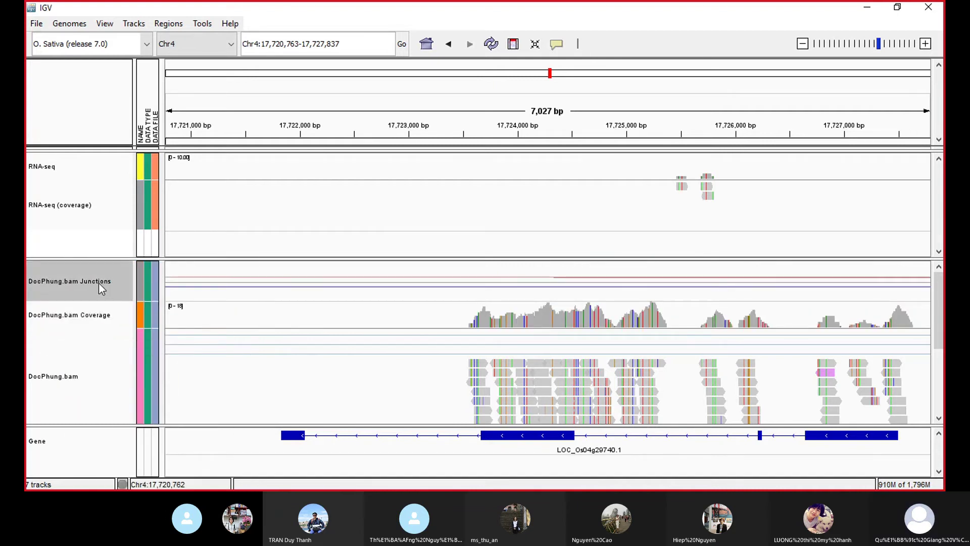
pyautogui.moveTo(98, 283); pyautogui.dragTo(96, 328)
pyautogui.rightClick(100, 319)
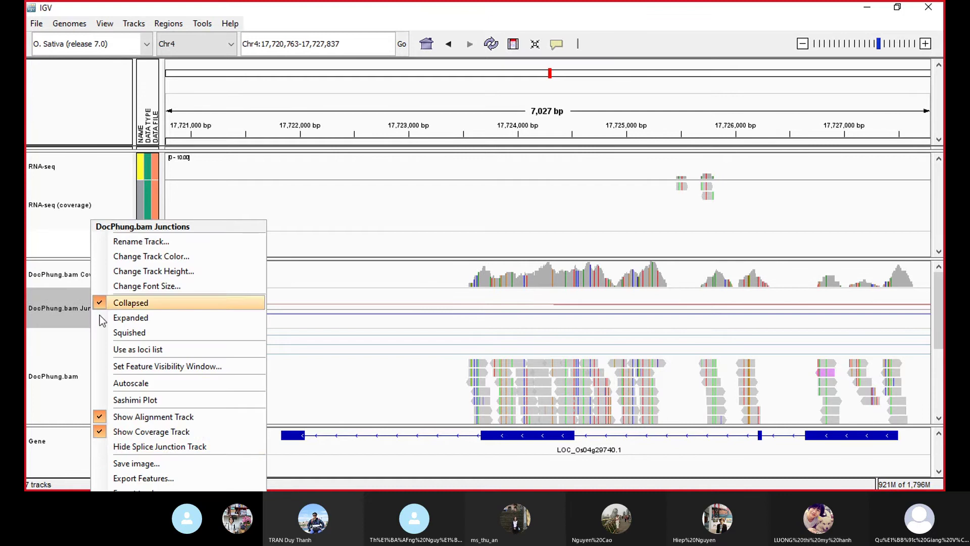
pyautogui.click(177, 448)
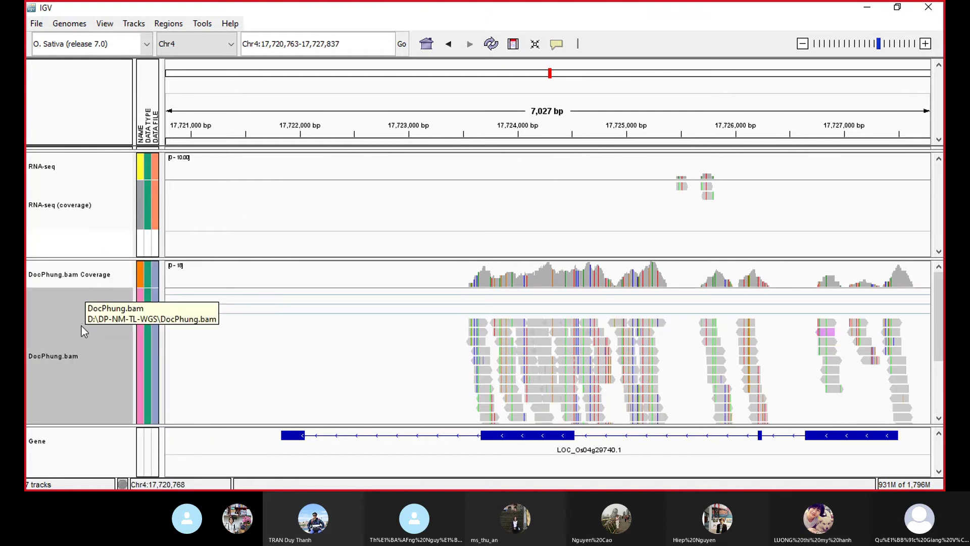
# Rename the DocPhung.bam alignment track as DNA-seq
pyautogui.rightClick(81, 326)
pyautogui.click(141, 23)
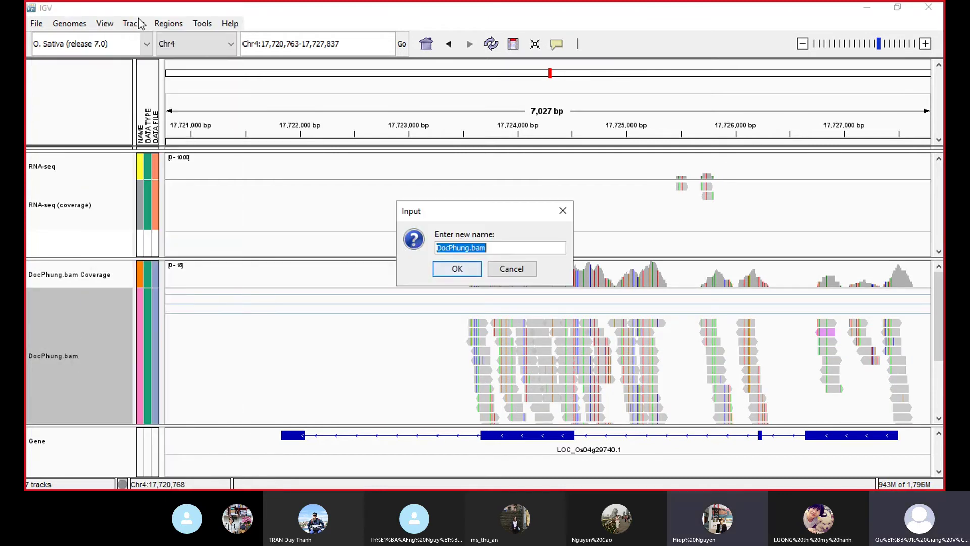
pyautogui.write('DNA-seq')
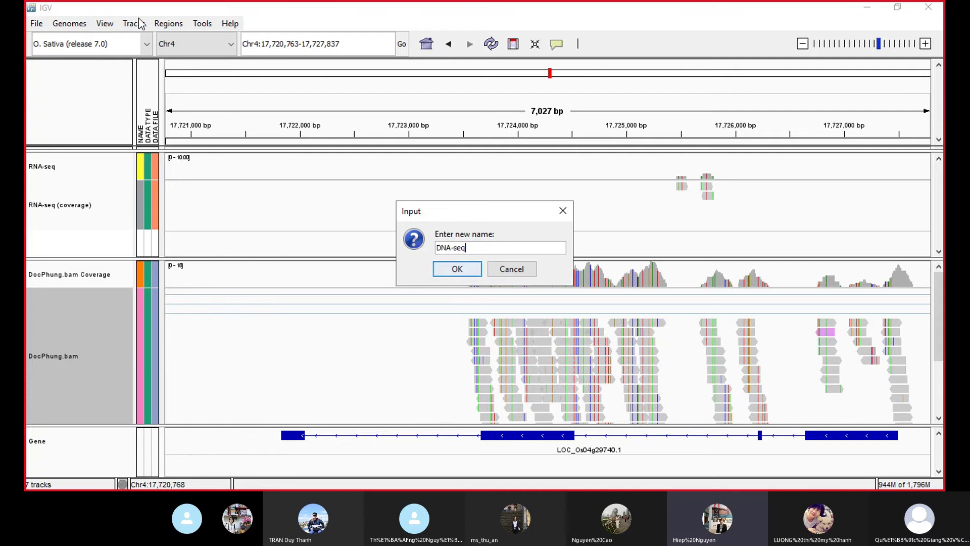
pyautogui.press('Return')
# Rename the DocPhung.bam coverage track as DNA-seq as well
pyautogui.click(92, 283)
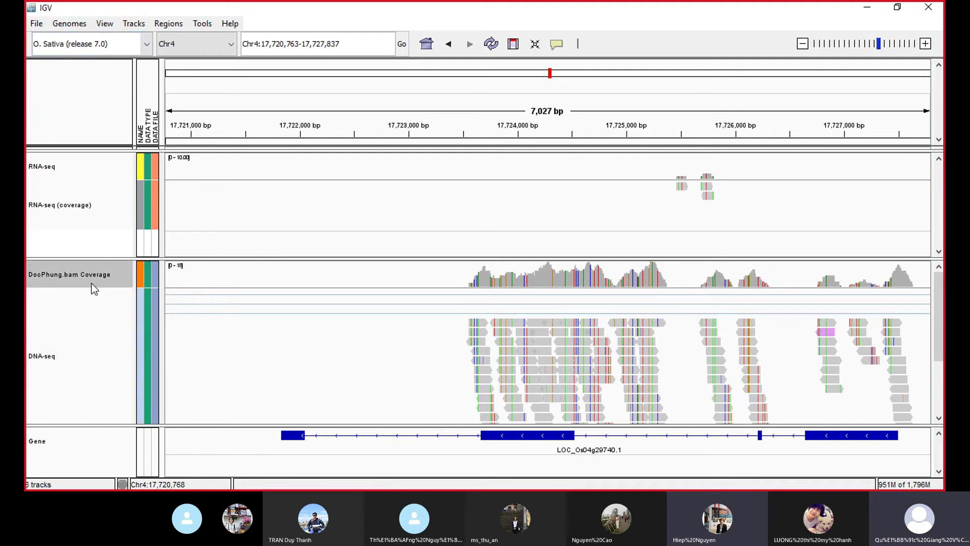
pyautogui.rightClick(92, 284)
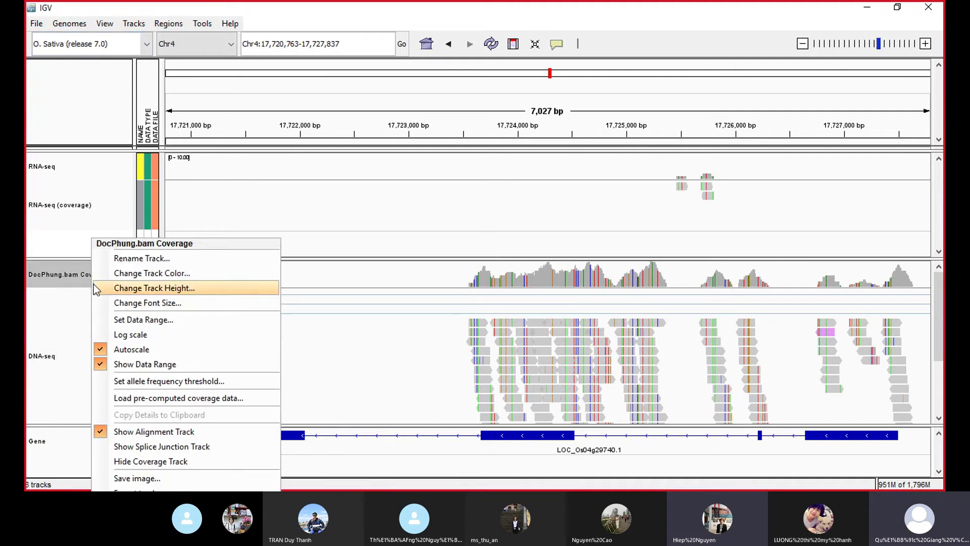
pyautogui.click(144, 263)
pyautogui.write('D')
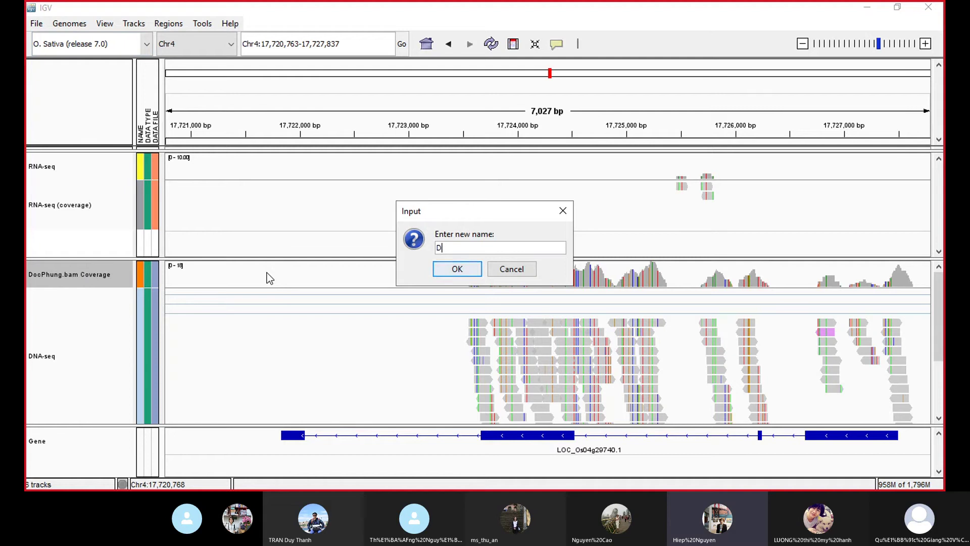
pyautogui.write('NA-seq')
pyautogui.press('Return')
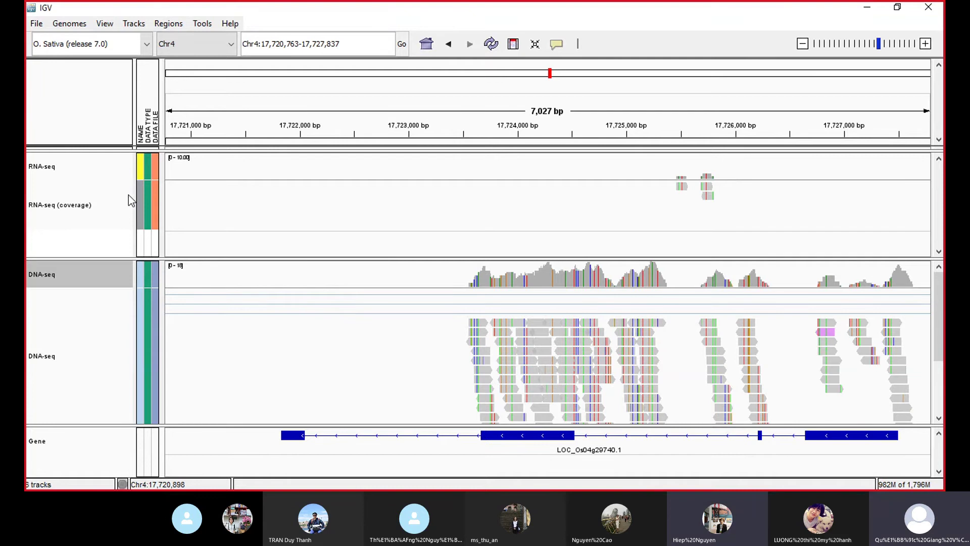
# Widen the displayed region around LOC_Os04g29740.1 to 14 kb and enlarge the gene track panel
pyautogui.click(87, 168)
pyautogui.click(803, 45)
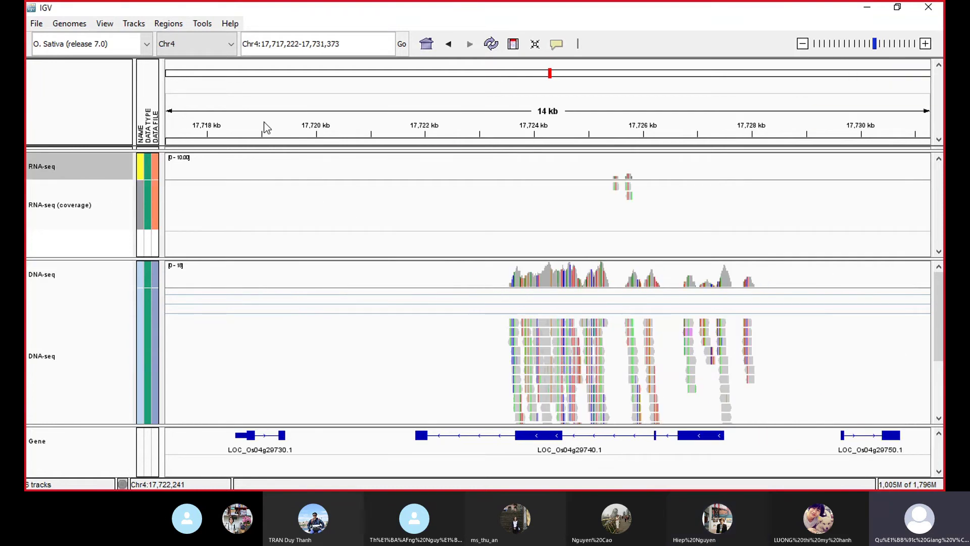
pyautogui.click(67, 206)
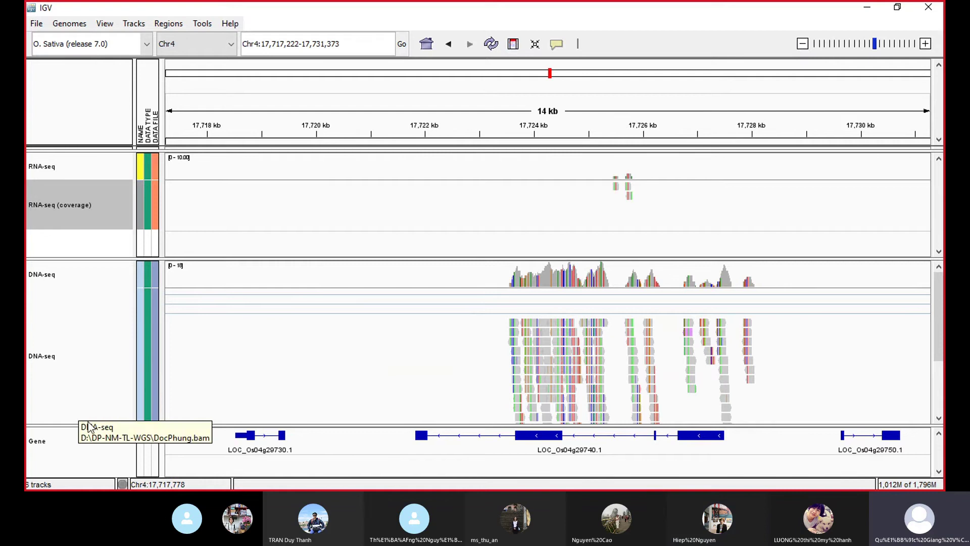
pyautogui.moveTo(76, 426); pyautogui.dragTo(76, 392)
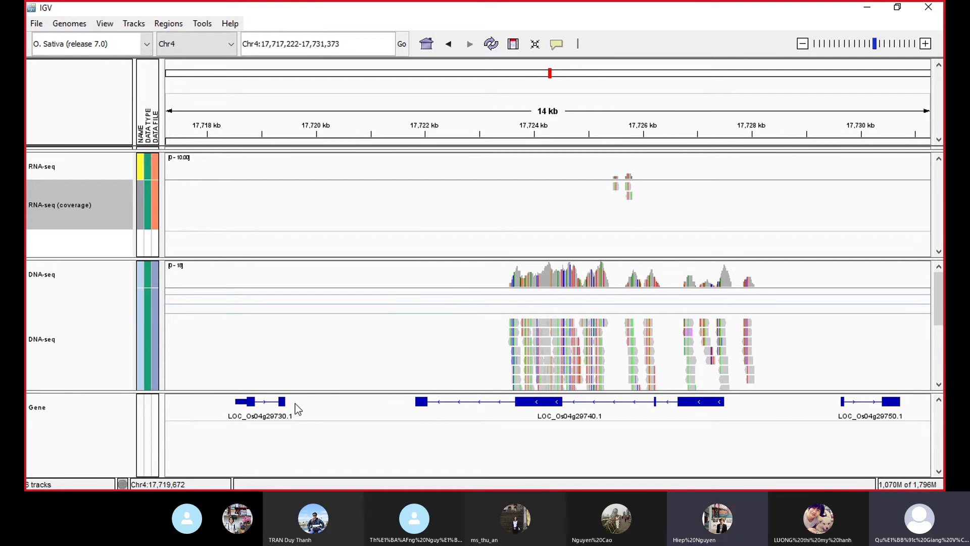
pyautogui.click(109, 339)
# Change the colour of the DNA-seq coverage track to red
pyautogui.click(109, 273)
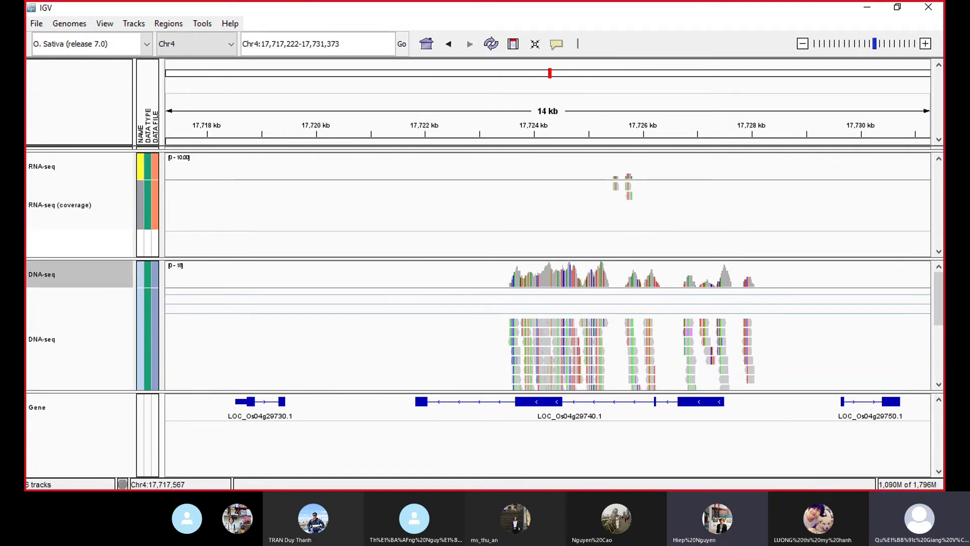
pyautogui.rightClick(107, 277)
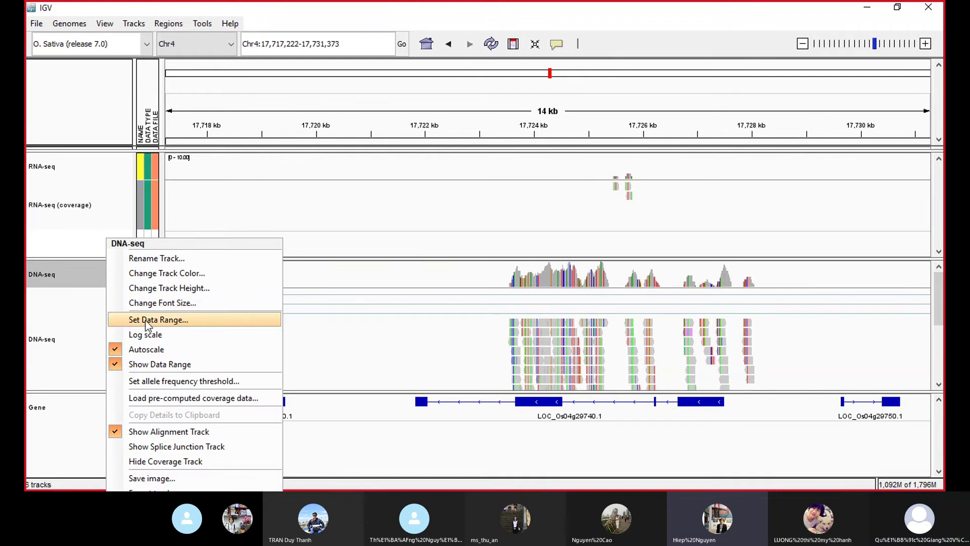
pyautogui.click(152, 273)
pyautogui.click(490, 220)
pyautogui.click(478, 229)
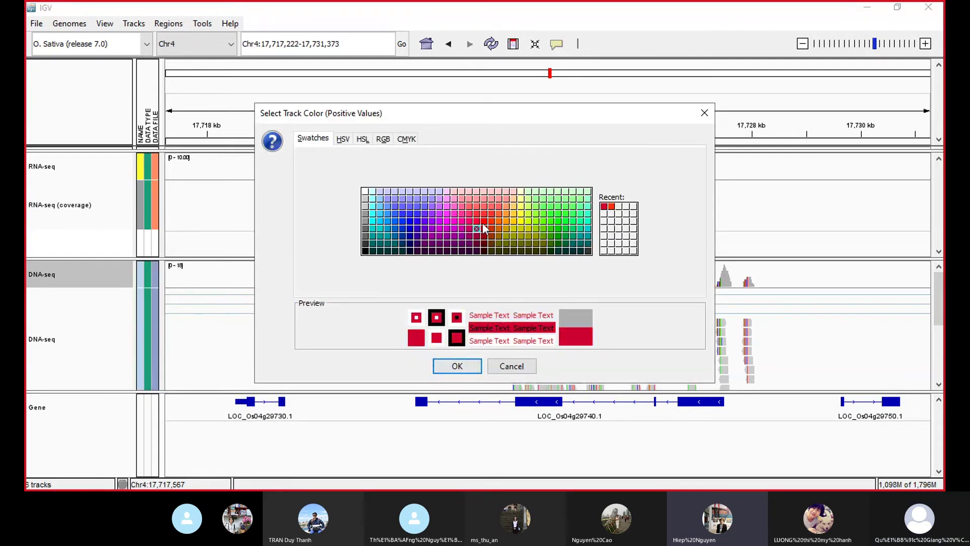
pyautogui.click(483, 222)
pyautogui.click(457, 366)
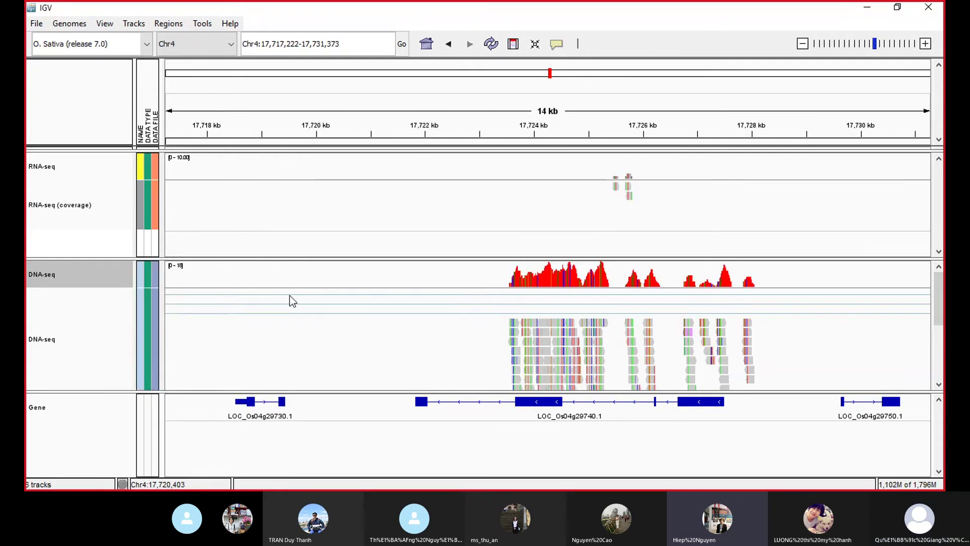
# Change the colour of the upper RNA-seq coverage track to dark blue
pyautogui.rightClick(120, 165)
pyautogui.click(181, 190)
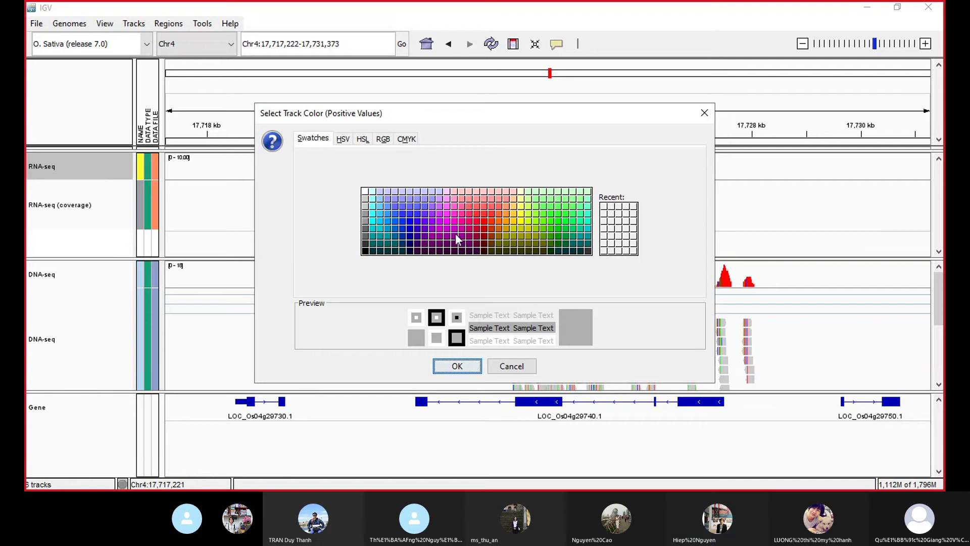
pyautogui.click(410, 229)
pyautogui.click(458, 366)
pyautogui.click(503, 425)
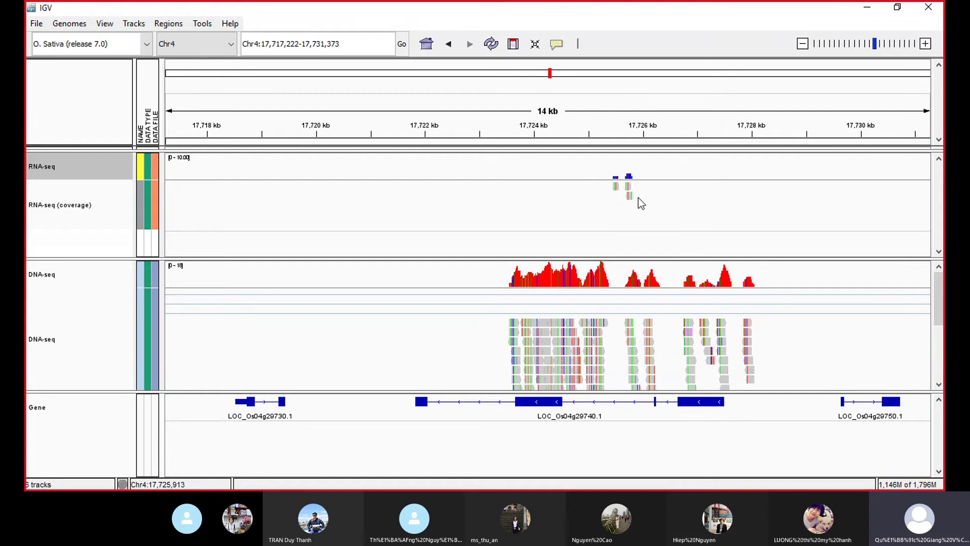
pyautogui.click(84, 196)
pyautogui.click(88, 169)
pyautogui.click(55, 284)
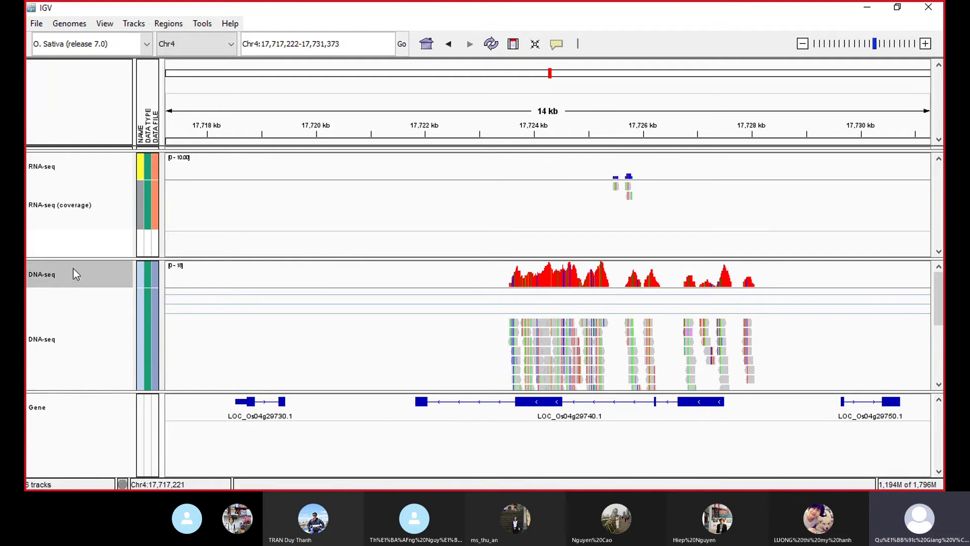
pyautogui.click(75, 226)
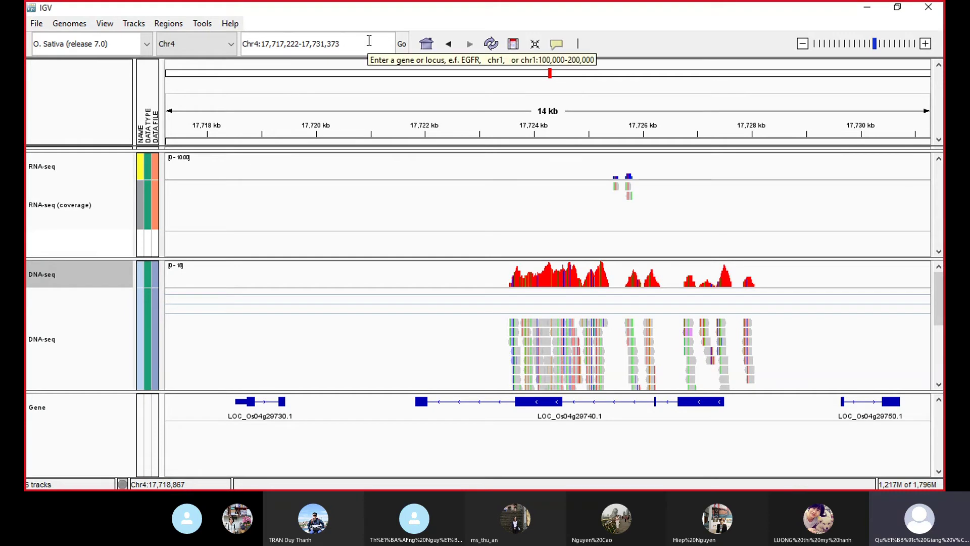
# Go to the gene LOC_Os08g32870 in the O. Sativa (release 7.0) genome
pyautogui.moveTo(368, 41); pyautogui.dragTo(243, 44)
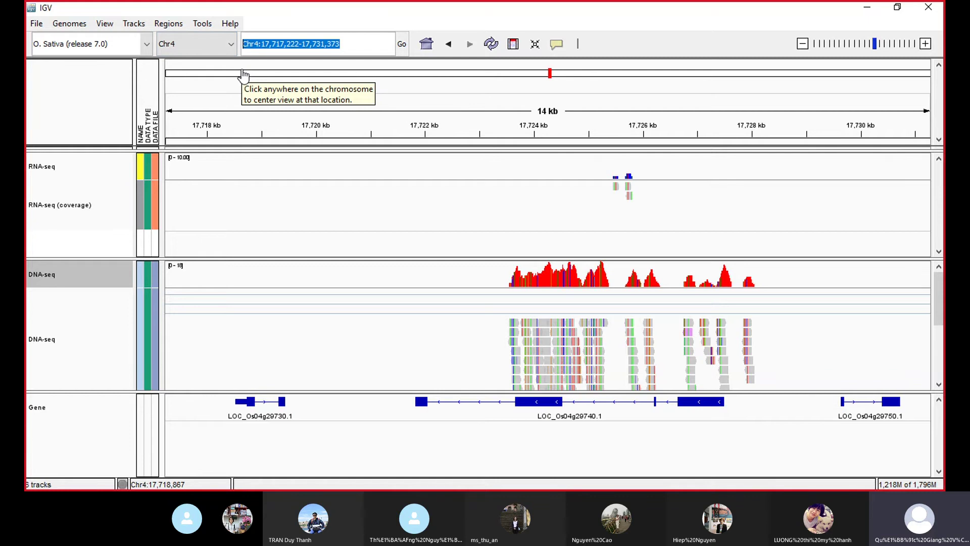
pyautogui.write('LOC_Os08g32870')
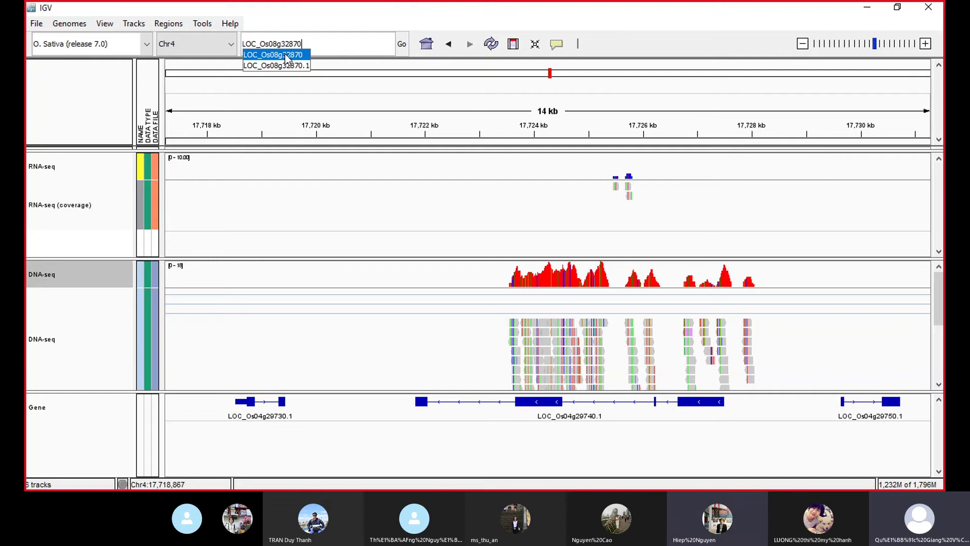
pyautogui.click(285, 53)
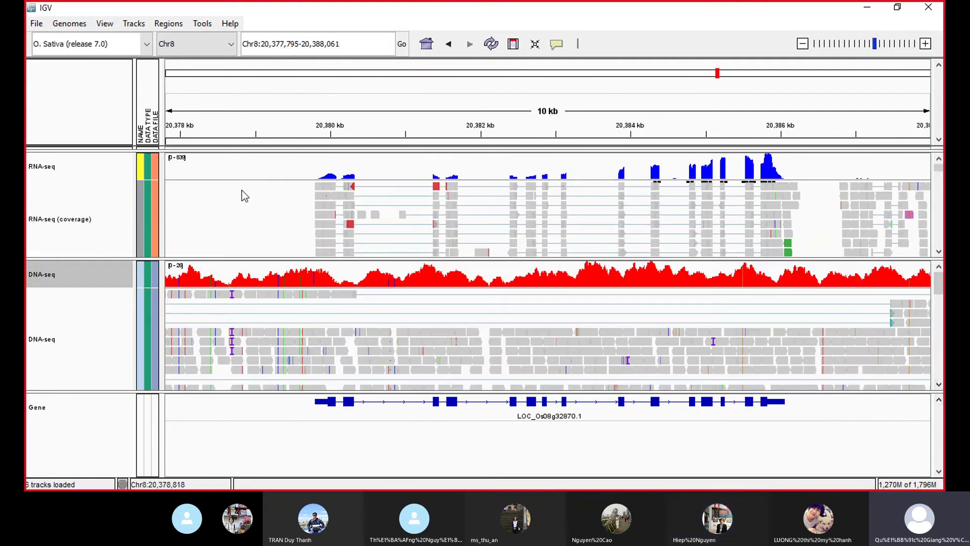
# Examine the RNA-seq and DNA-seq coverage and per-base read counts across LOC_Os08g32870.1
pyautogui.click(707, 301)
pyautogui.click(90, 167)
pyautogui.rightClick(90, 167)
pyautogui.click(44, 281)
pyautogui.click(44, 279)
pyautogui.click(95, 167)
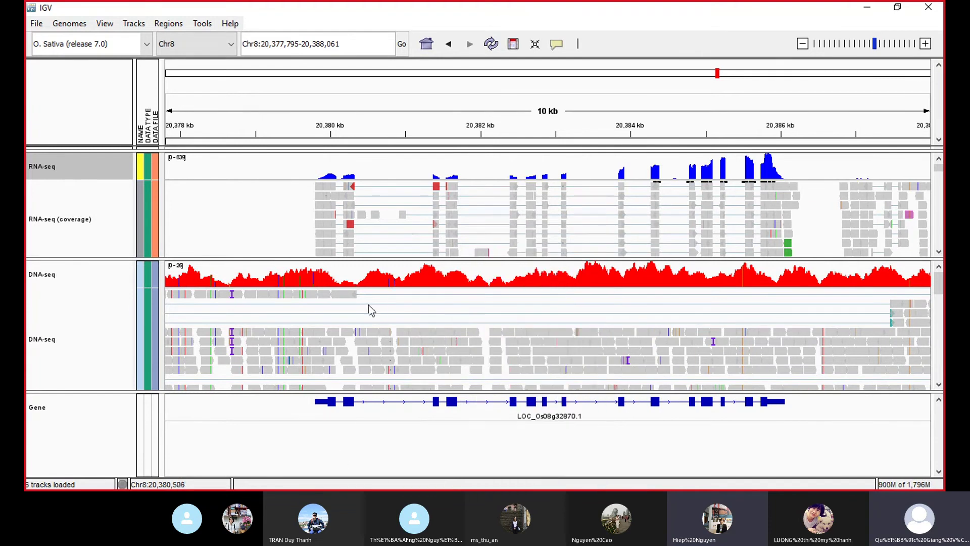
pyautogui.moveTo(281, 303)
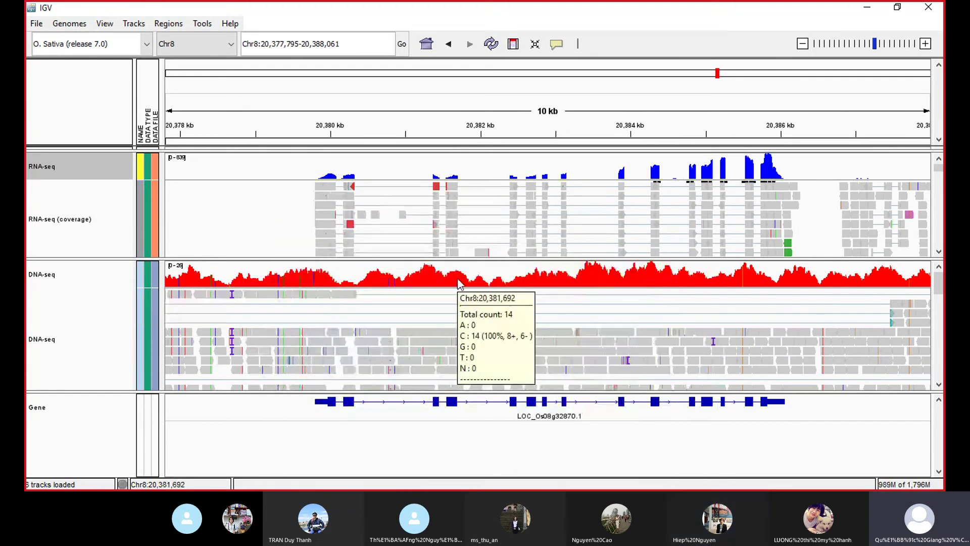
pyautogui.moveTo(222, 283)
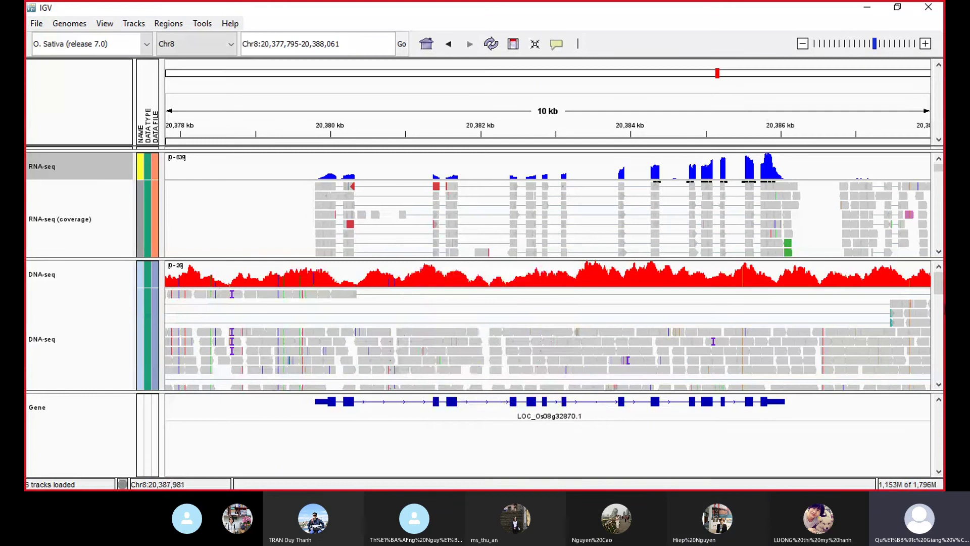
pyautogui.moveTo(804, 288)
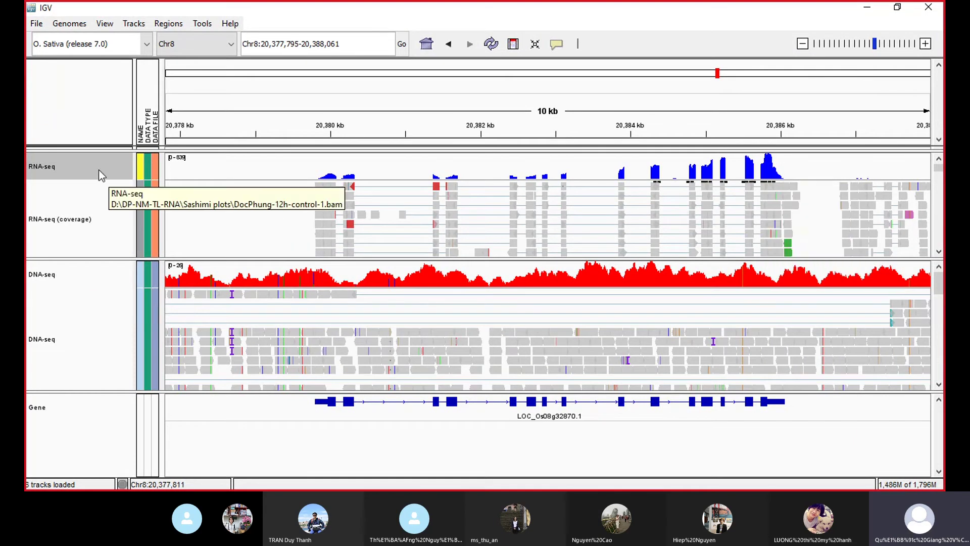
# Load DocPhung-12h-treatment-1.bam from the Sashimi plots folder inside DP-NM-TL-RNA on drive D
pyautogui.click(40, 22)
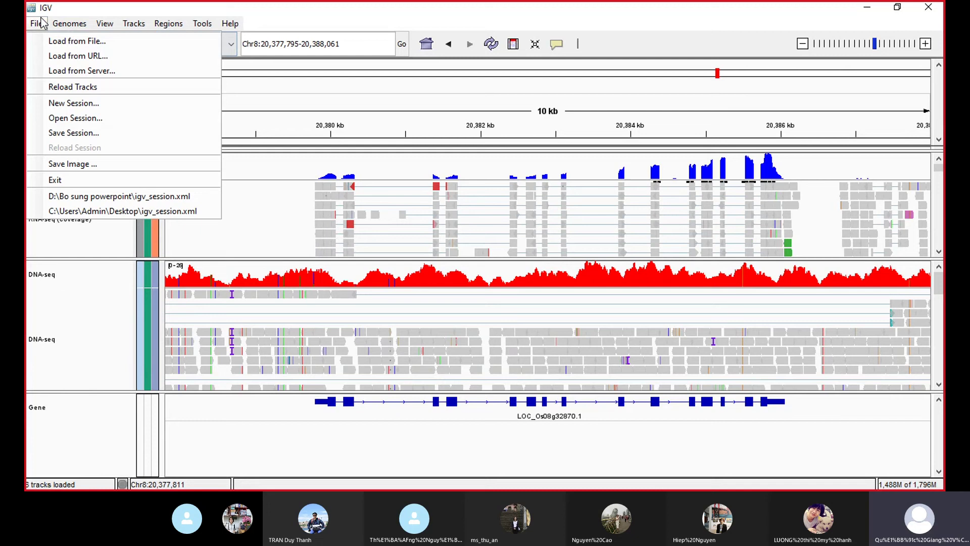
pyautogui.click(60, 41)
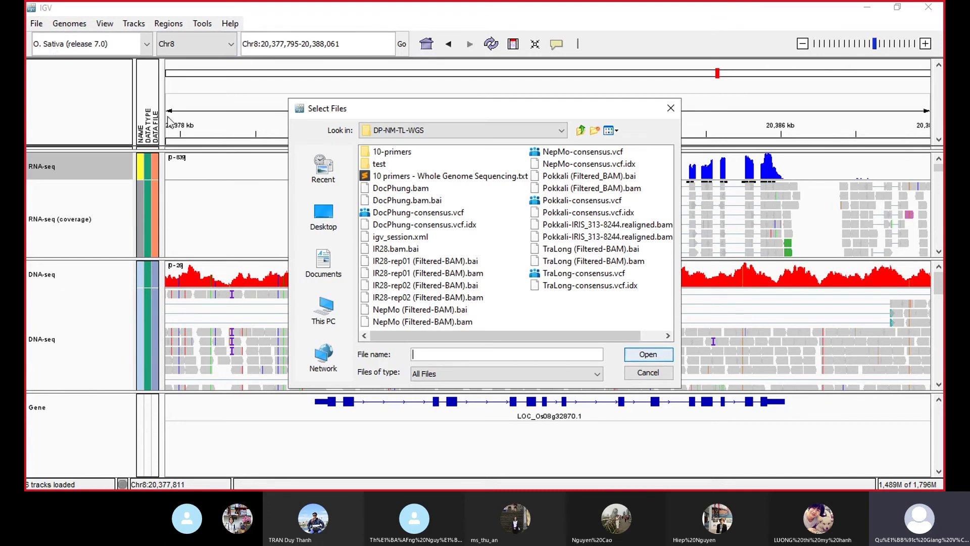
pyautogui.click(580, 130)
pyautogui.click(424, 201)
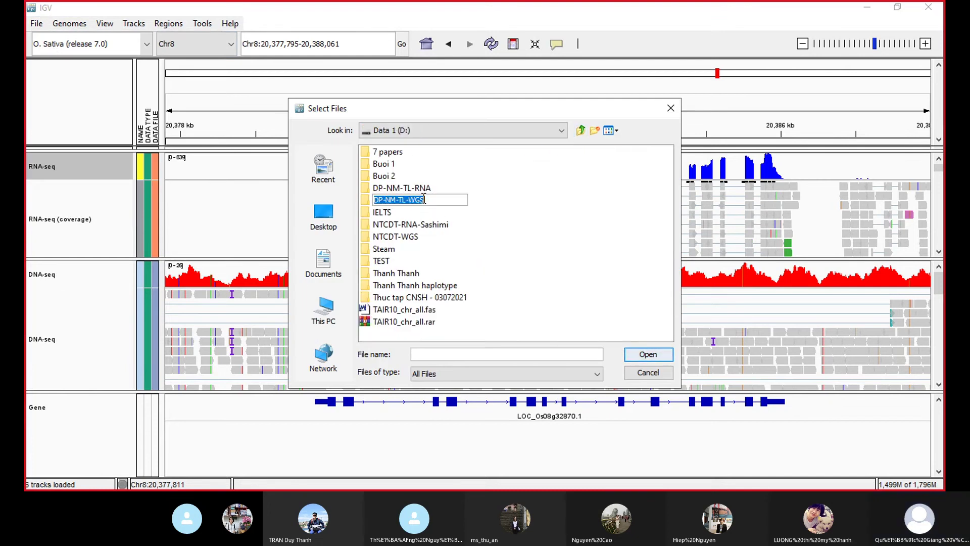
pyautogui.doubleClick(417, 189)
pyautogui.doubleClick(407, 249)
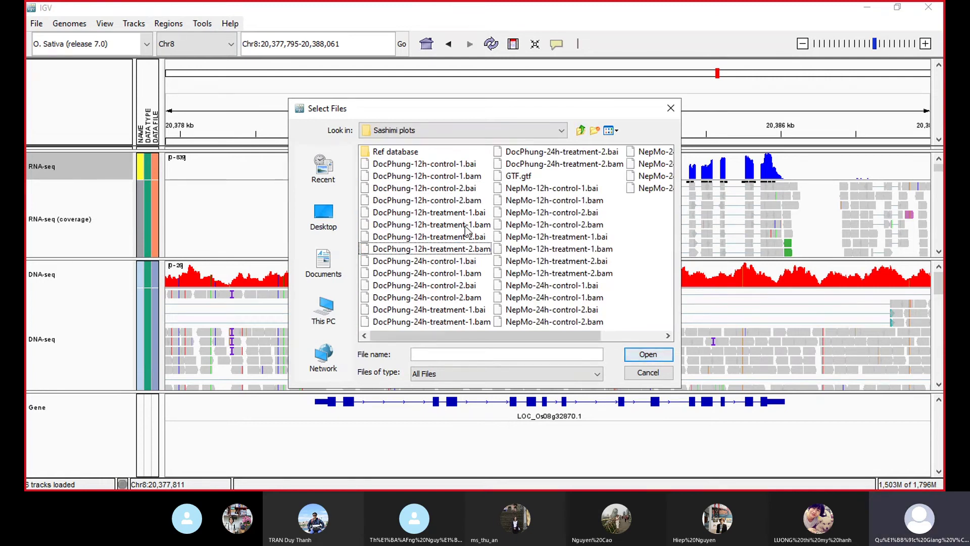
pyautogui.click(466, 225)
pyautogui.click(659, 356)
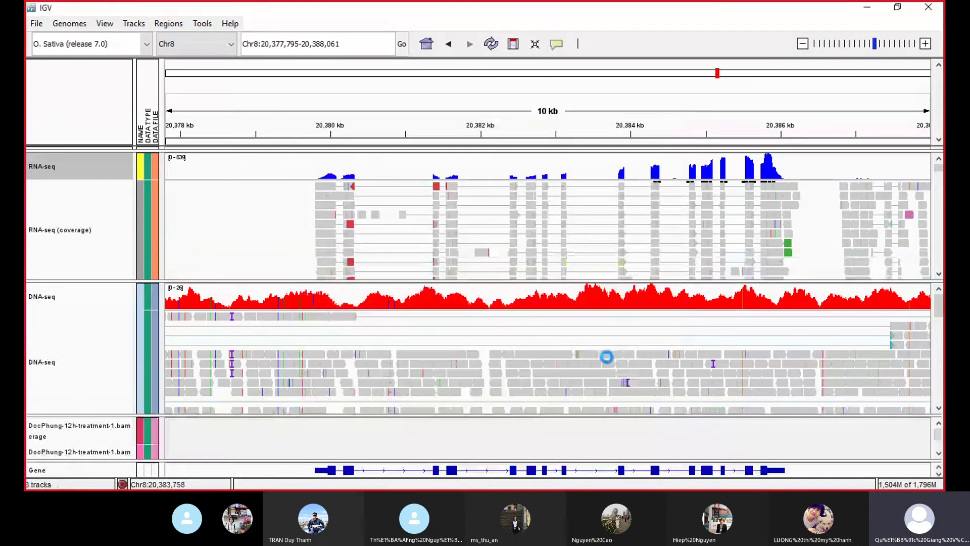
# Move the DocPhung-12h-treatment-1.bam coverage and alignment tracks into the RNA-seq panel and enlarge that panel
pyautogui.moveTo(75, 429); pyautogui.dragTo(111, 207)
pyautogui.moveTo(108, 449); pyautogui.dragTo(102, 237)
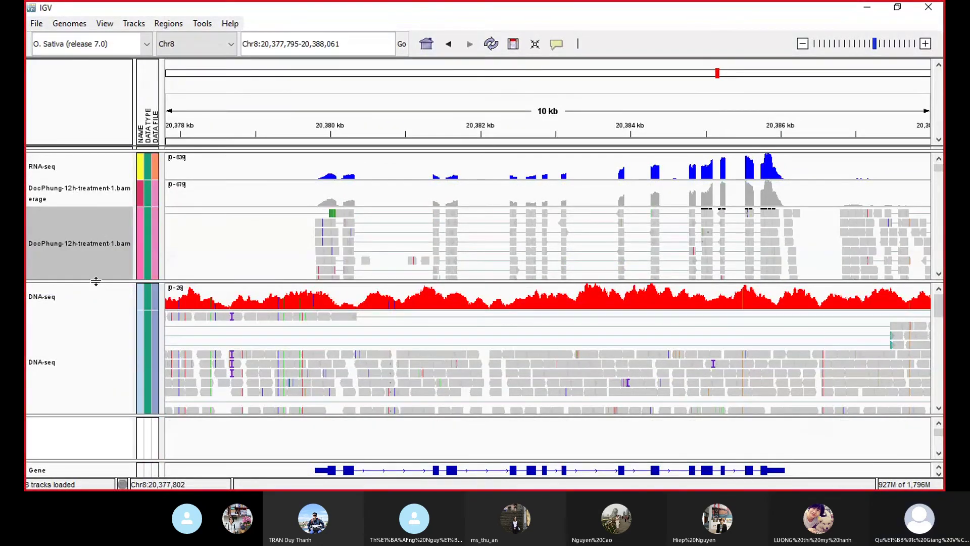
pyautogui.moveTo(97, 336); pyautogui.dragTo(97, 348)
# Hide the alignment tracks of DocPhung-12h-treatment-1.bam, the RNA-seq control and DNA-seq, leaving only their coverage tracks
pyautogui.rightClick(93, 321)
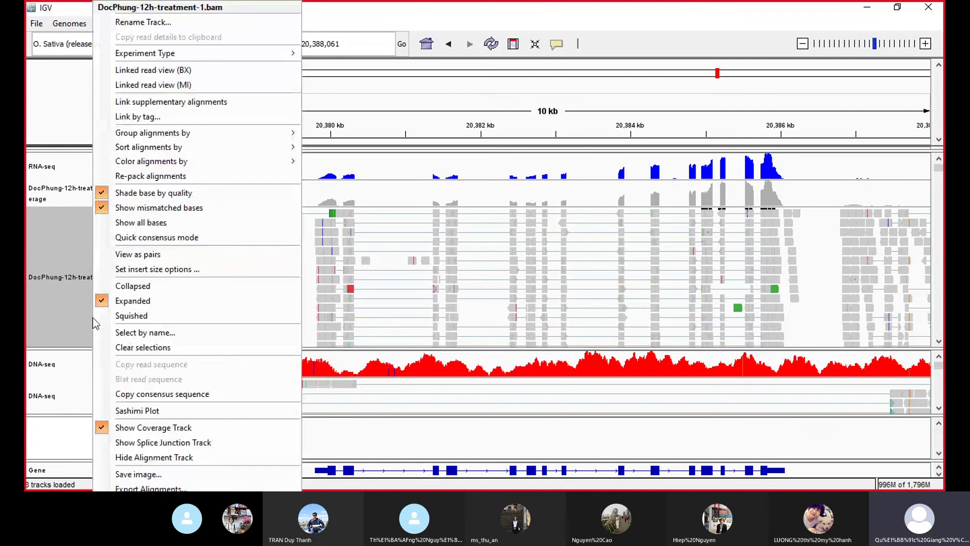
pyautogui.click(157, 458)
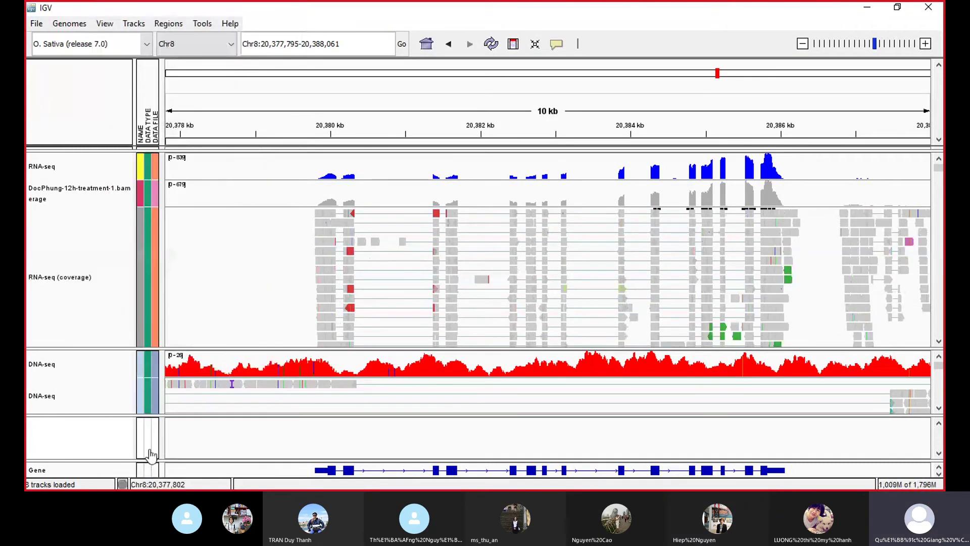
pyautogui.rightClick(97, 262)
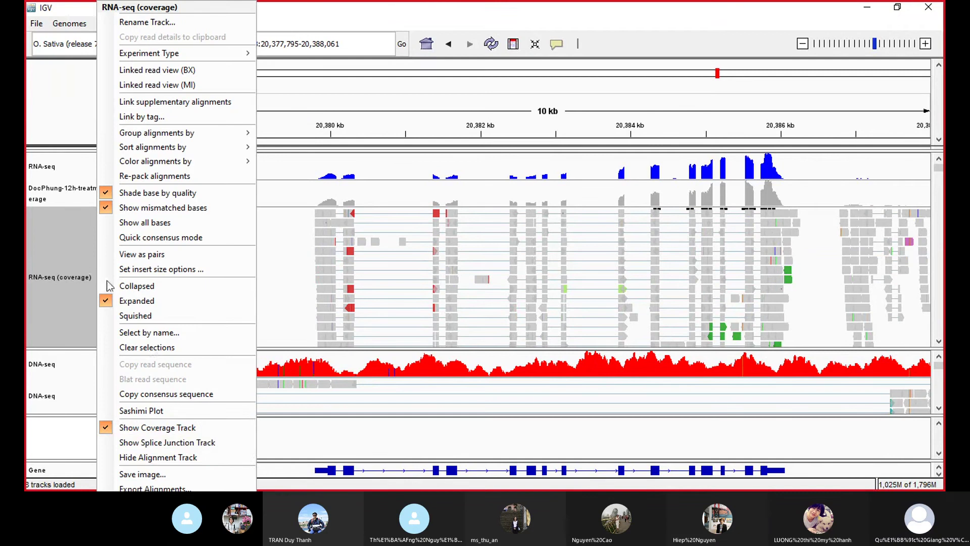
pyautogui.click(179, 459)
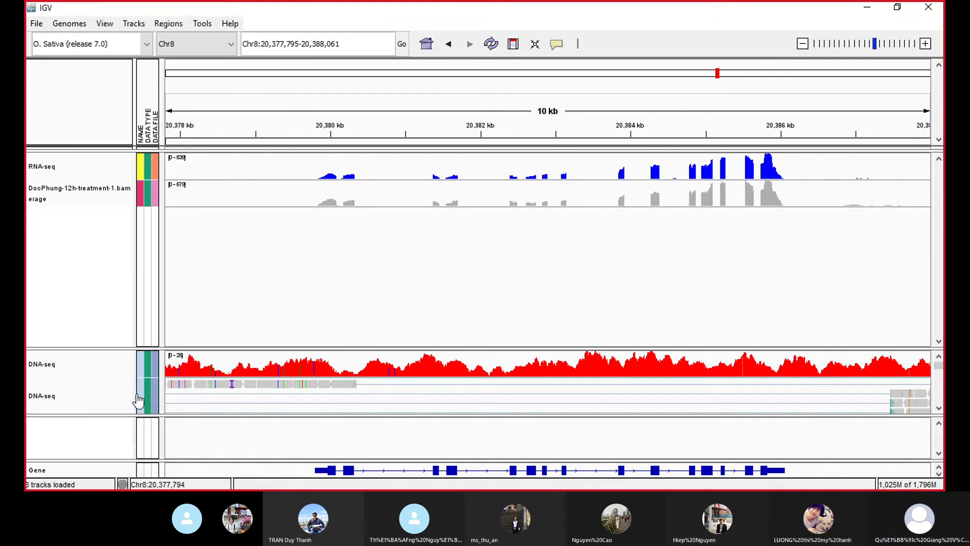
pyautogui.moveTo(111, 348); pyautogui.dragTo(119, 270)
pyautogui.rightClick(99, 349)
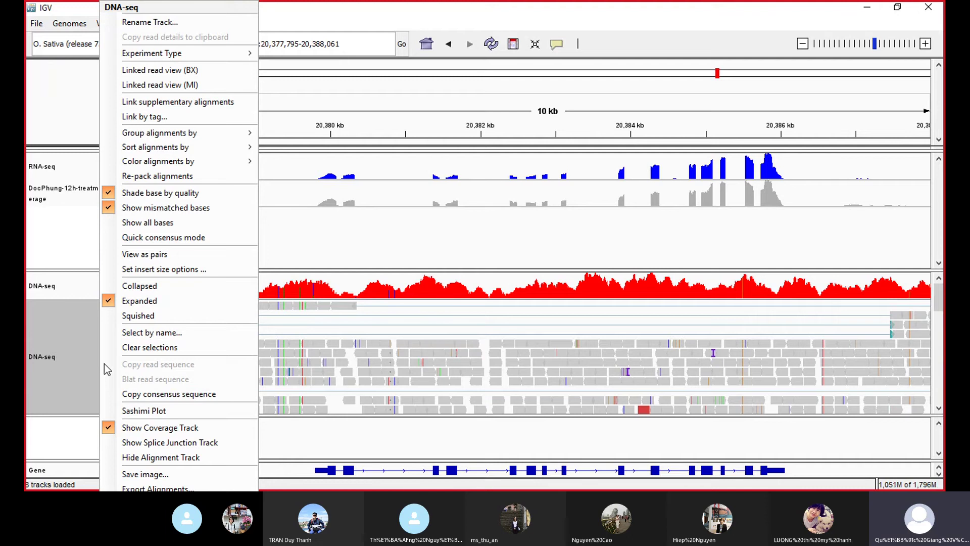
pyautogui.click(134, 458)
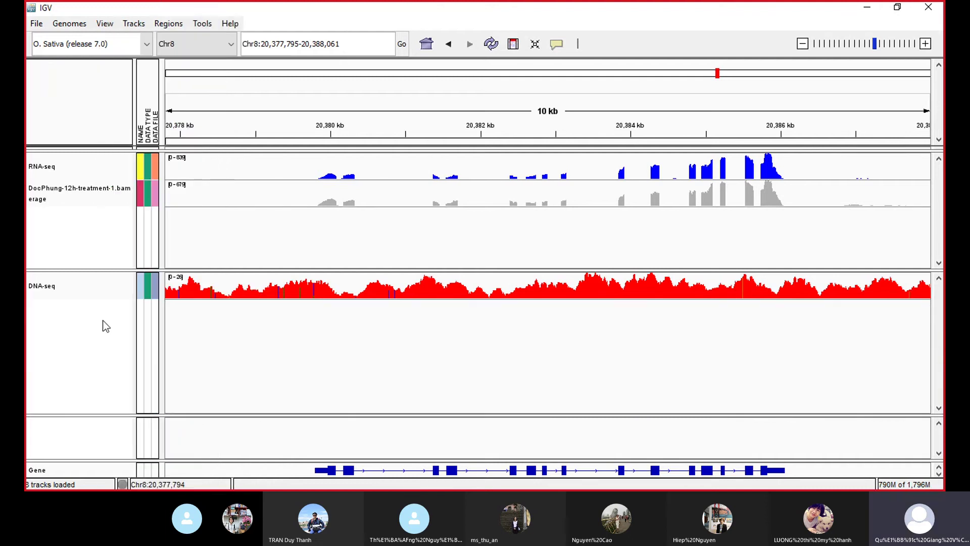
pyautogui.rightClick(111, 191)
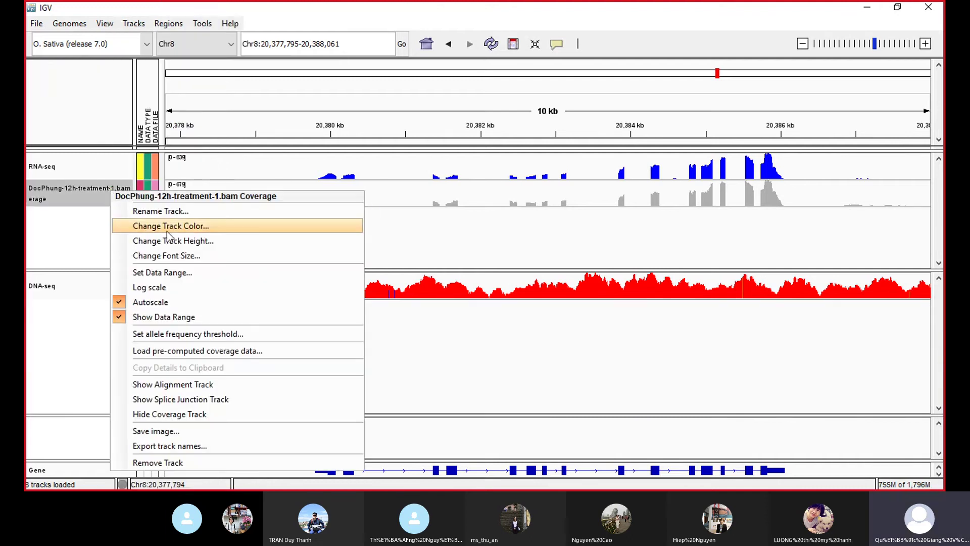
pyautogui.click(180, 211)
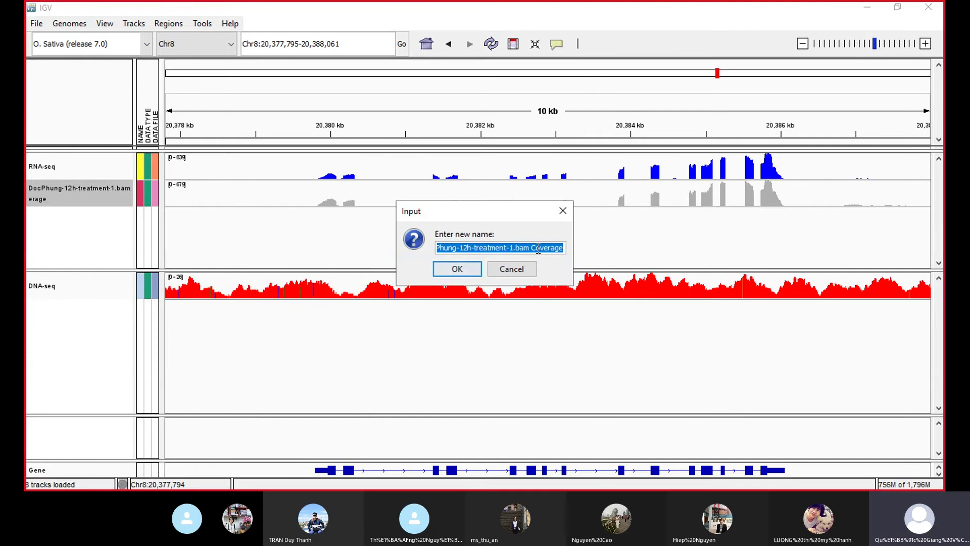
pyautogui.click(524, 271)
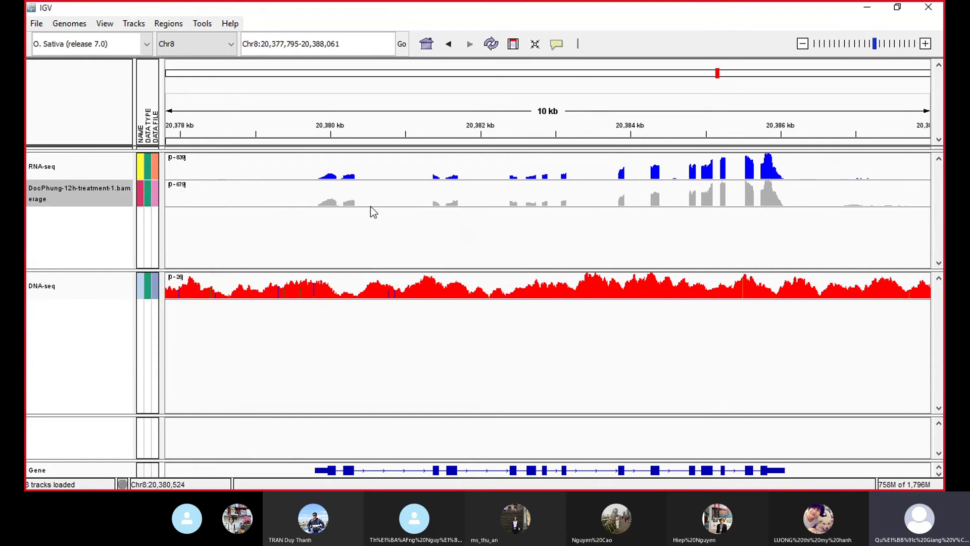
# Change the colour of the DocPhung-12h-treatment-1.bam coverage track to green
pyautogui.rightClick(118, 191)
pyautogui.click(193, 226)
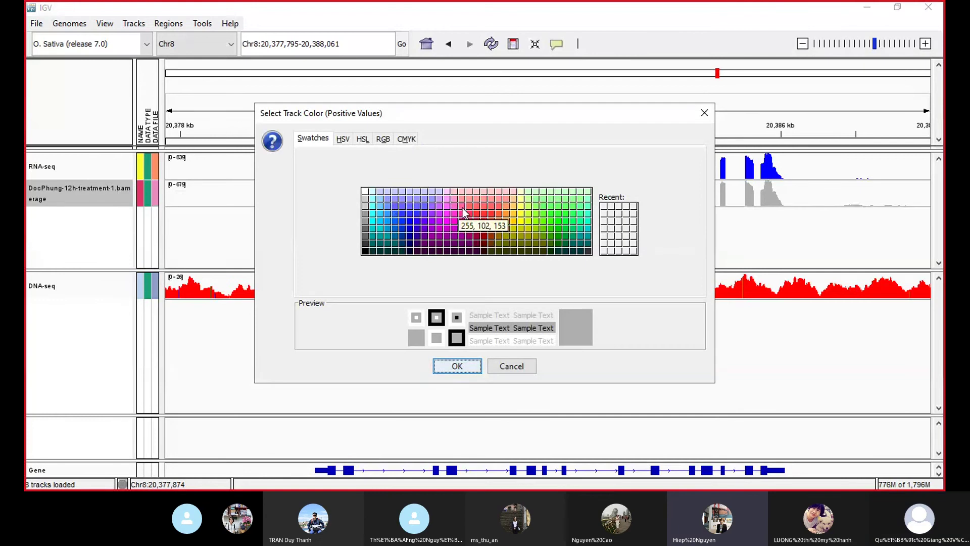
pyautogui.click(573, 226)
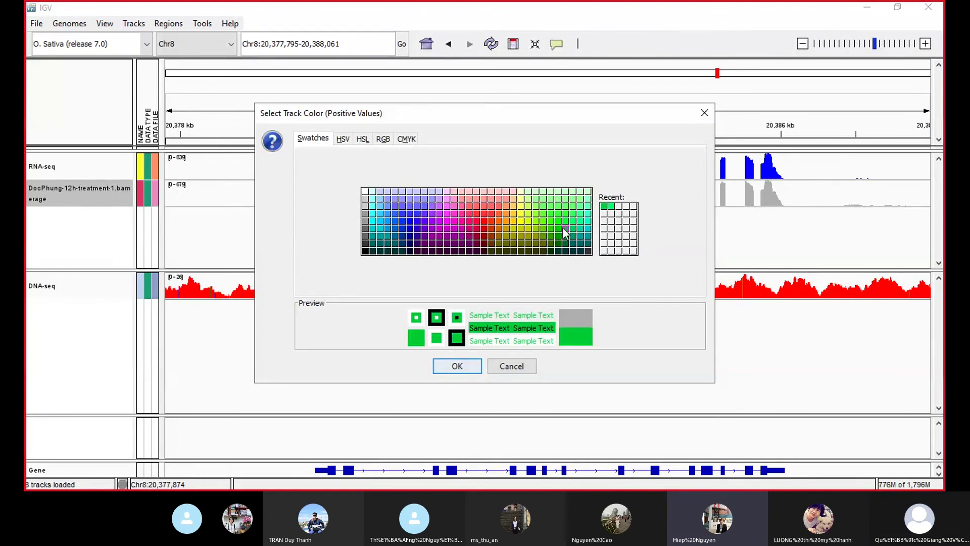
pyautogui.click(460, 365)
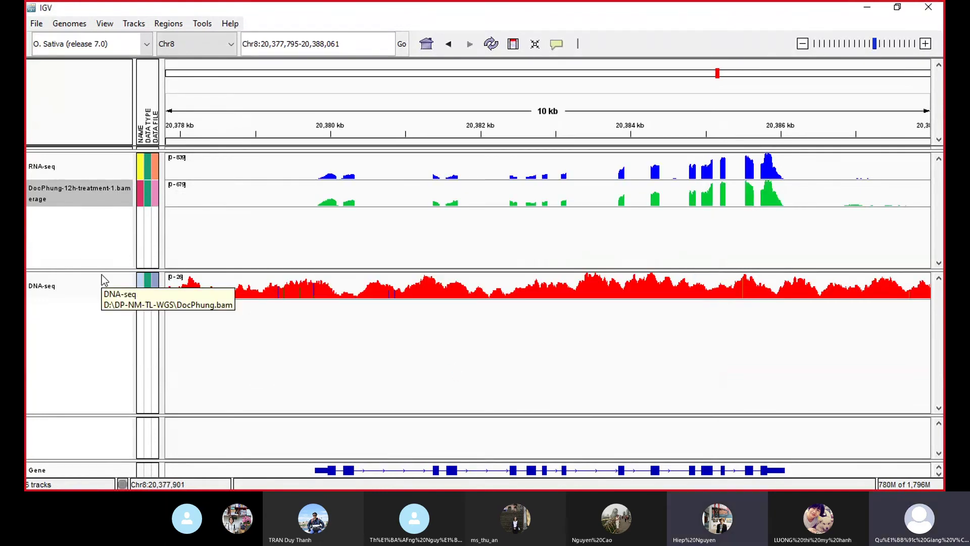
# Shrink the RNA-seq and DNA-seq panels, enlarge the gene panel and show the feature details of LOC_Os08g32870.1
pyautogui.moveTo(99, 272); pyautogui.dragTo(97, 246)
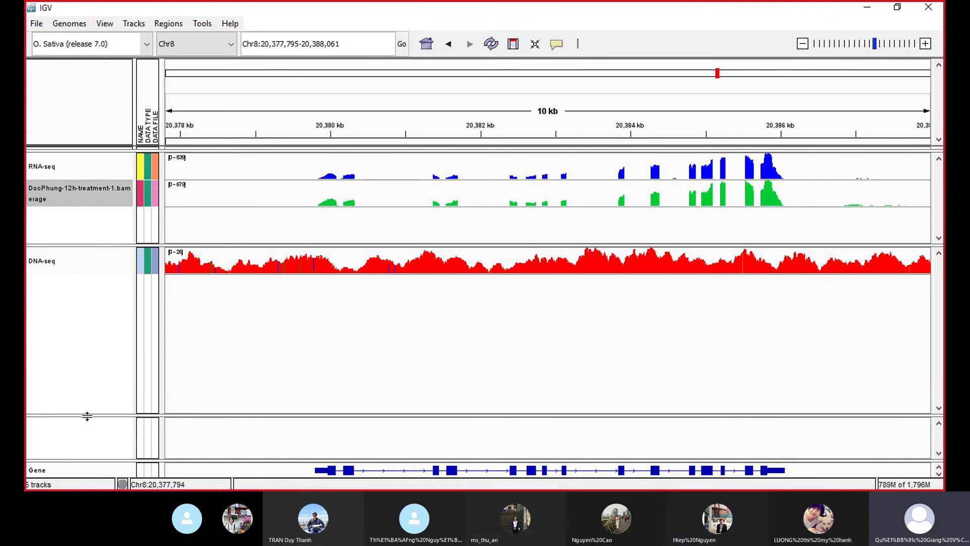
pyautogui.moveTo(87, 417); pyautogui.dragTo(88, 350)
pyautogui.moveTo(86, 460); pyautogui.dragTo(87, 416)
pyautogui.click(334, 422)
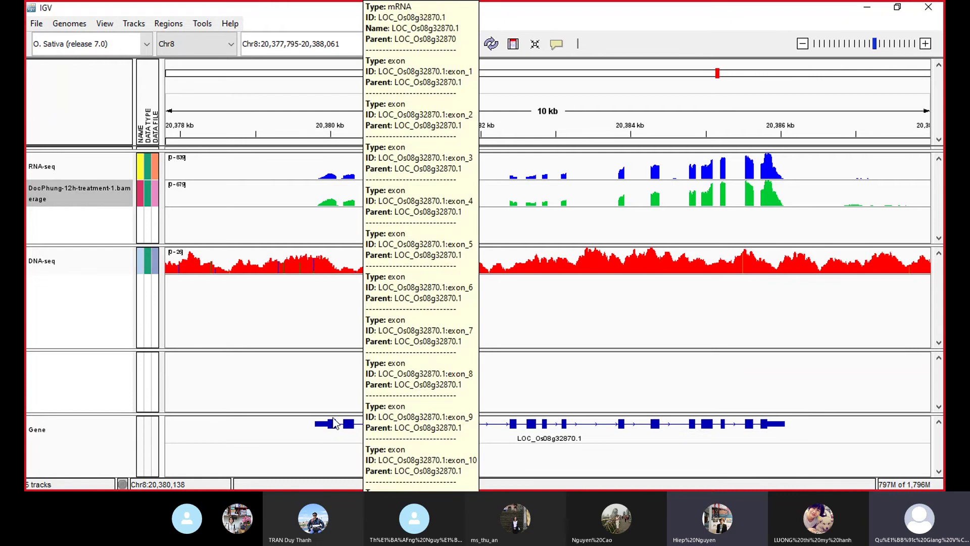
# Examine the LOC_Os08g32870.1 exons against the RNA-seq, treatment and DNA-seq coverage tracks at closer and wider ranges
pyautogui.click(378, 435)
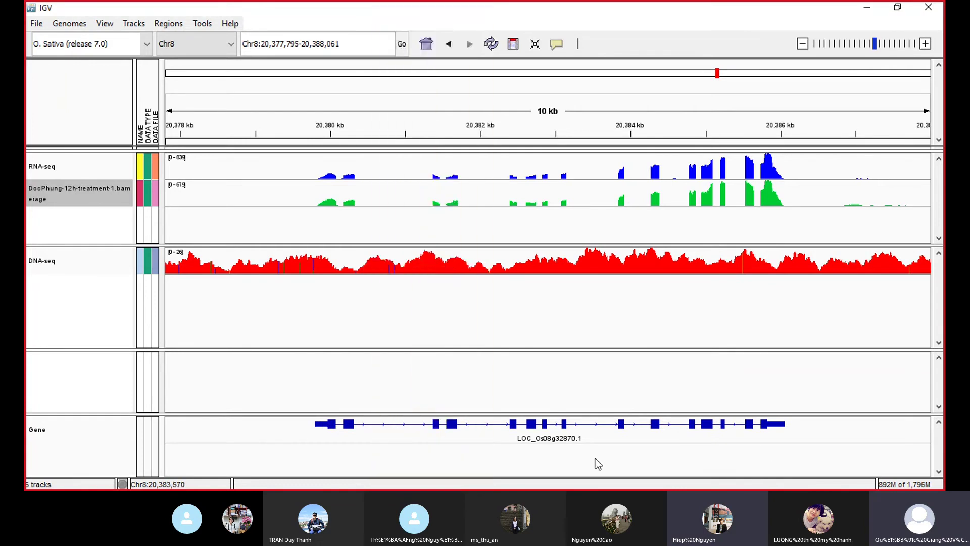
pyautogui.click(323, 437)
pyautogui.click(404, 441)
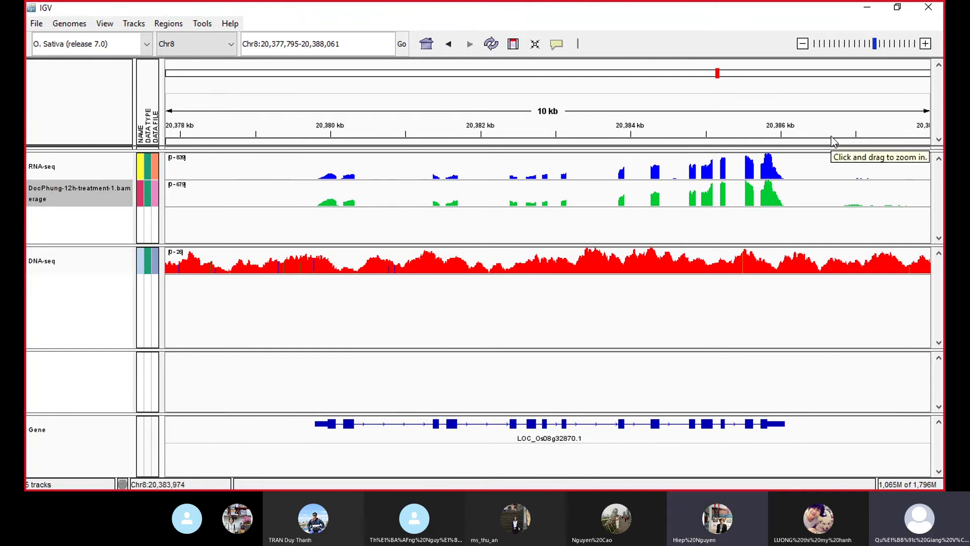
pyautogui.click(926, 45)
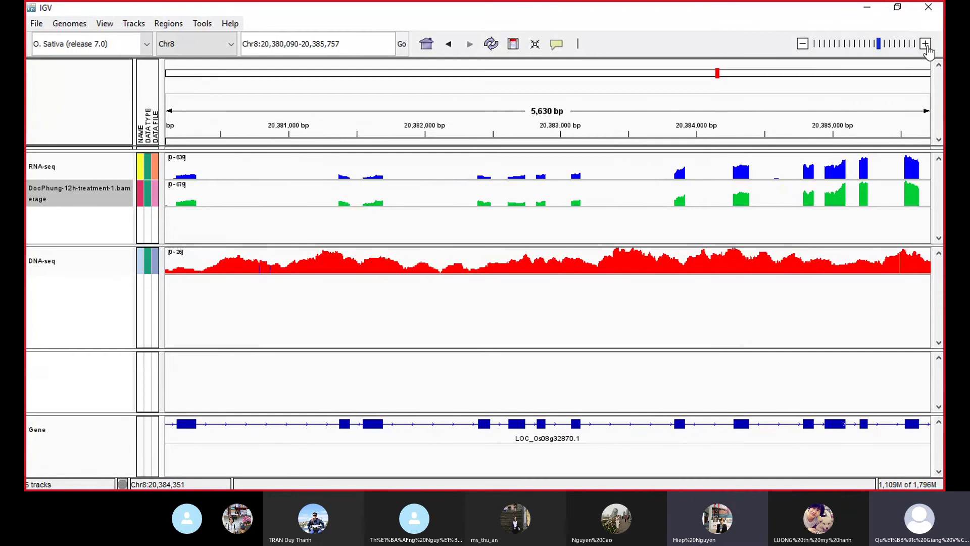
pyautogui.click(926, 44)
pyautogui.click(804, 45)
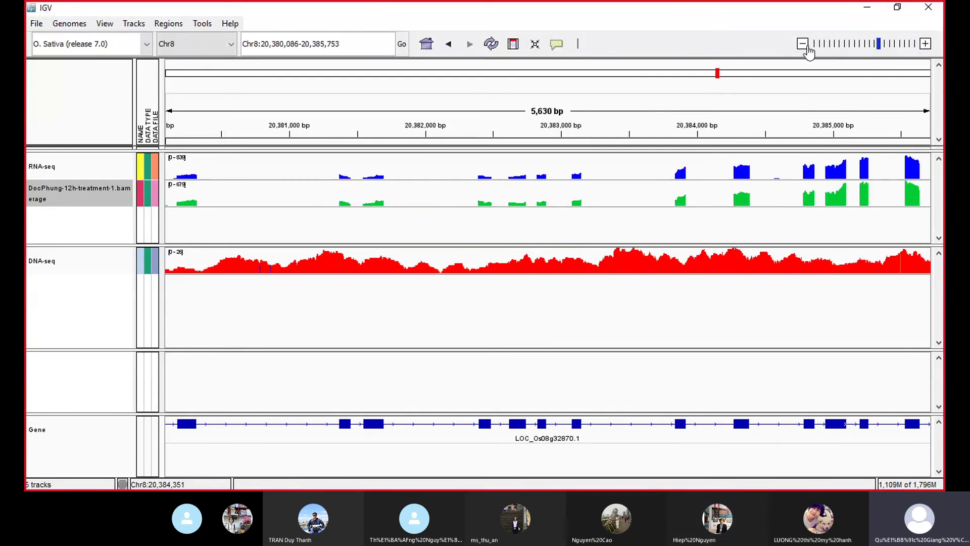
pyautogui.click(803, 44)
pyautogui.click(804, 44)
pyautogui.click(926, 45)
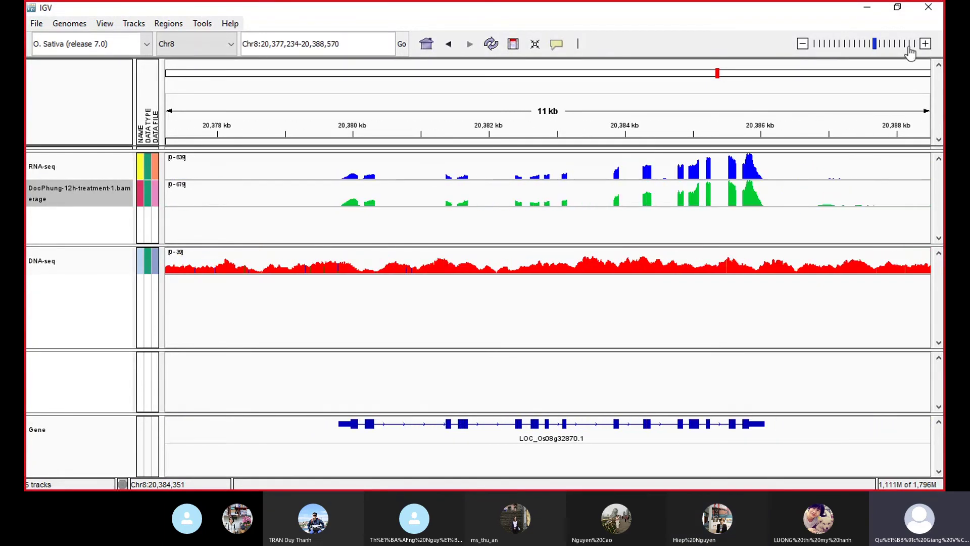
# Show the alignment track of the RNA-seq control sample beneath the coverage tracks
pyautogui.click(88, 174)
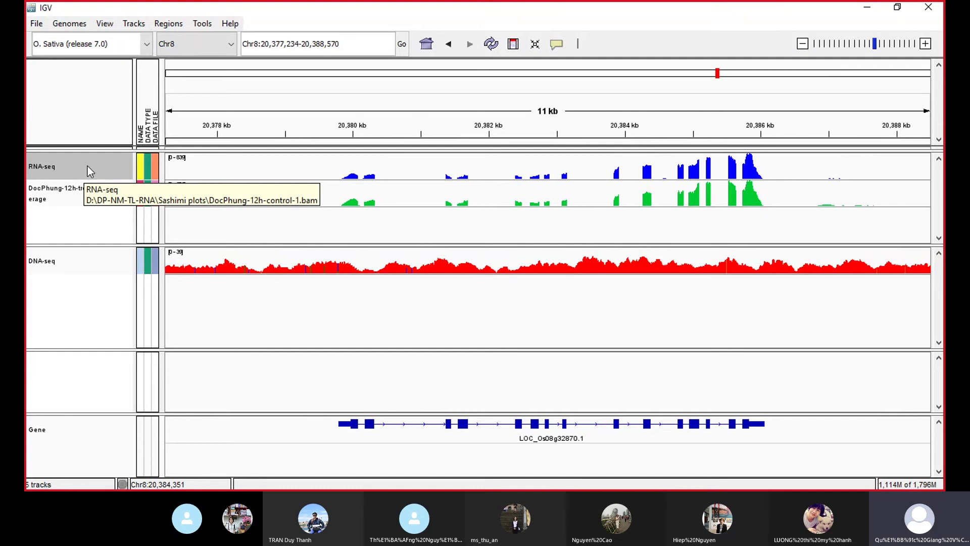
pyautogui.rightClick(88, 166)
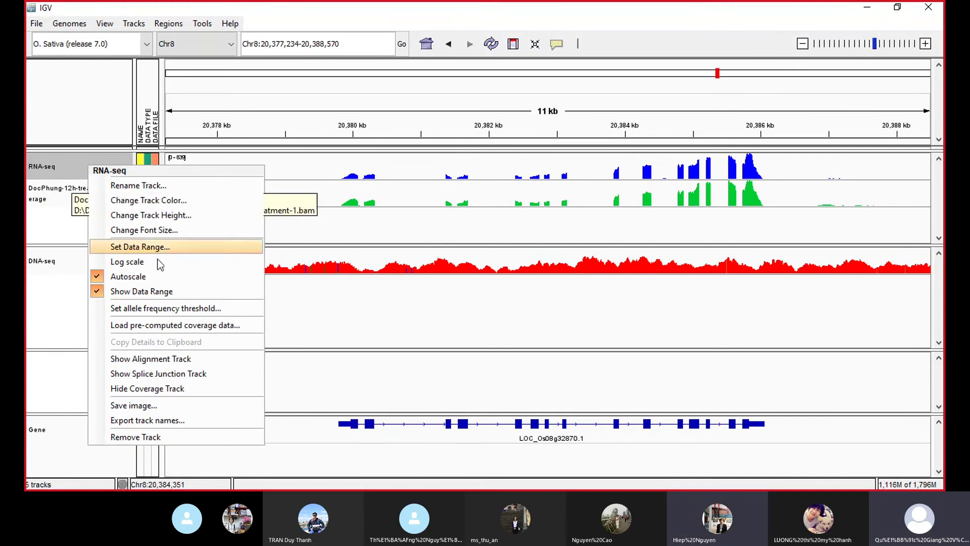
pyautogui.click(163, 358)
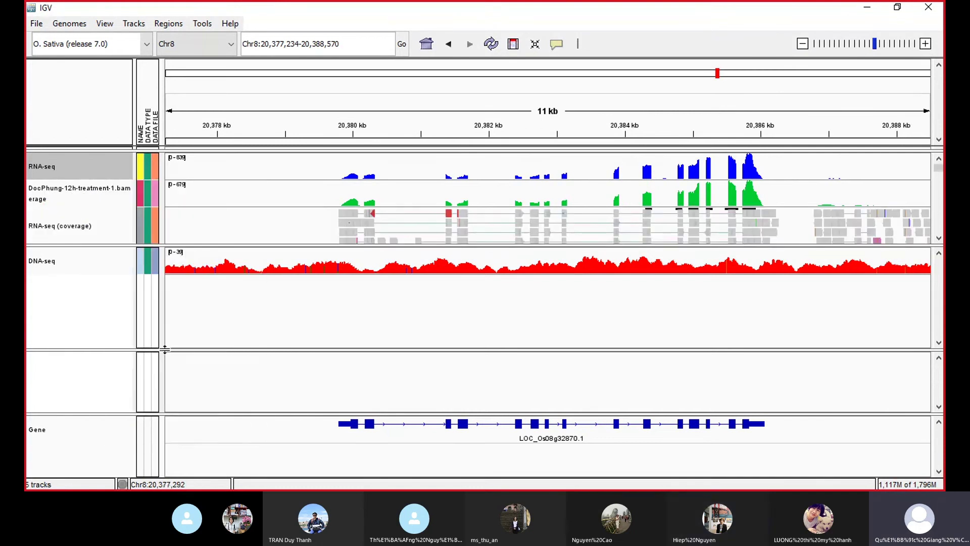
# Create a Sashimi plot from the RNA-seq (coverage) alignment track, including the DocPhung-12h-treatment-1.bam and DNA-seq alignment tracks
pyautogui.rightClick(110, 223)
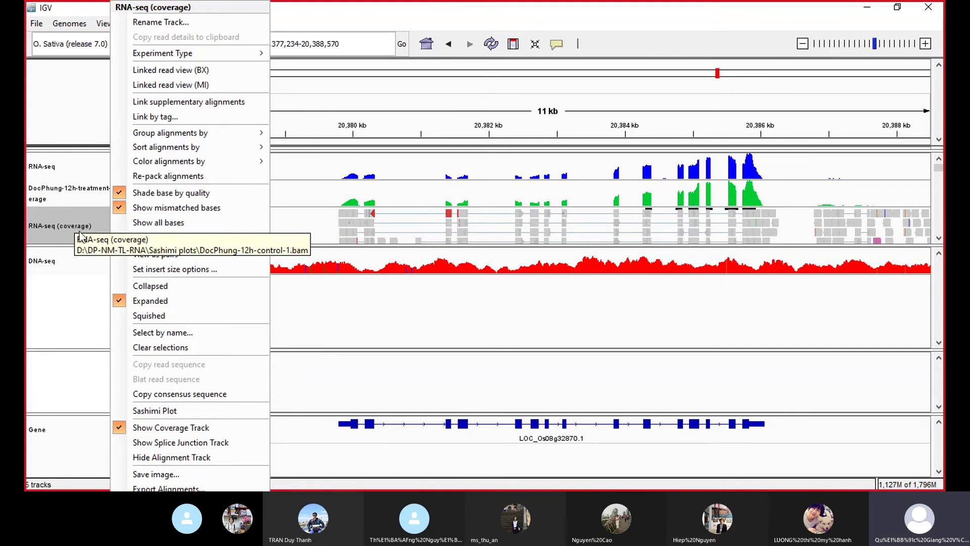
pyautogui.click(155, 411)
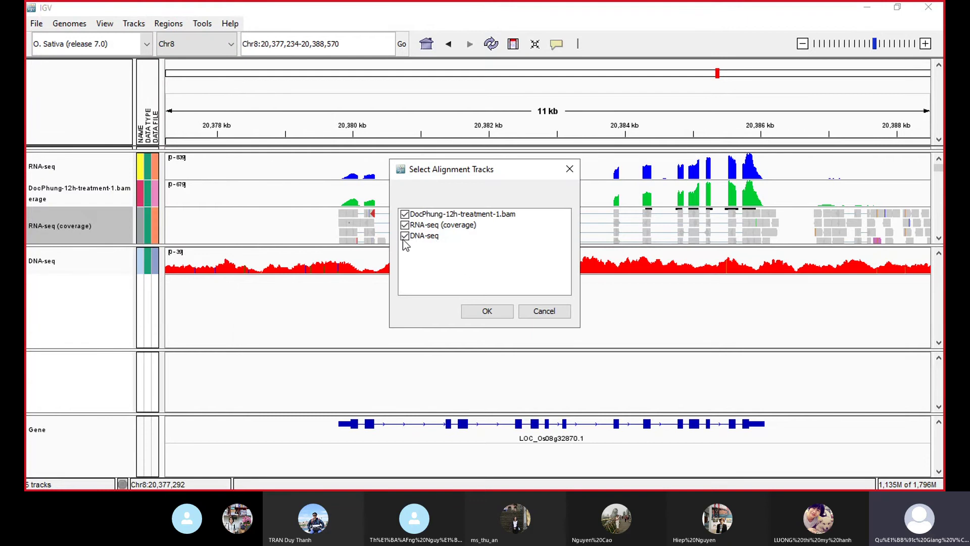
pyautogui.click(470, 314)
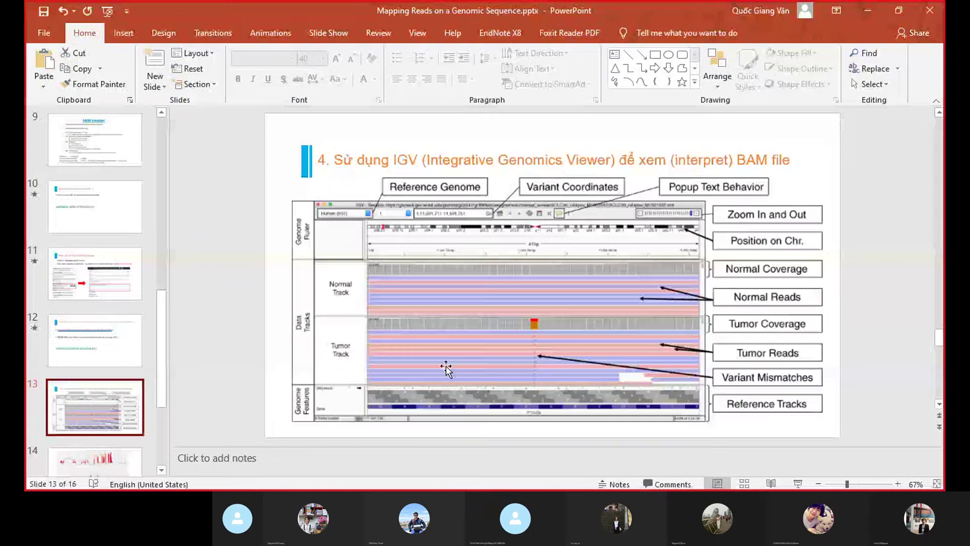
# Switch to the PowerPoint file Mapping Reads on a Genomic Sequence.pptx and view the Sashimi plot on slide 14 full screen
pyautogui.scroll(-3, 95, 303)
pyautogui.click(112, 320)
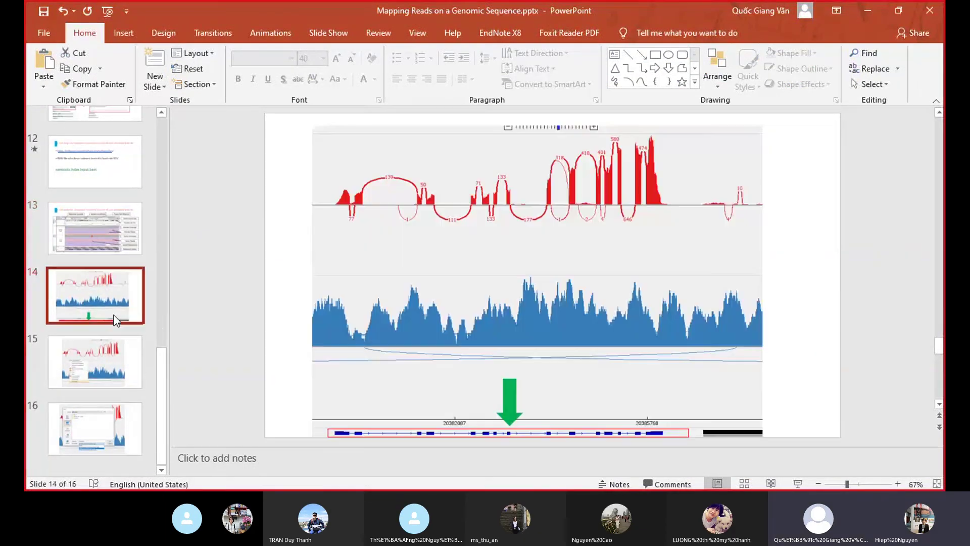
pyautogui.click(796, 484)
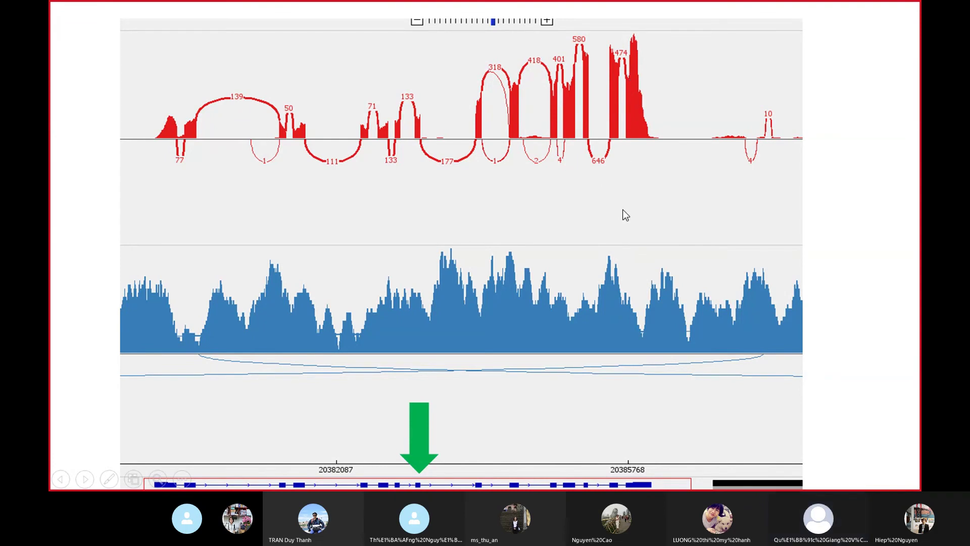
pyautogui.press('Escape')
# Present slides 15 and 16 on the Sashimi plot's display options and saving its image, then end the slide show
pyautogui.click(78, 346)
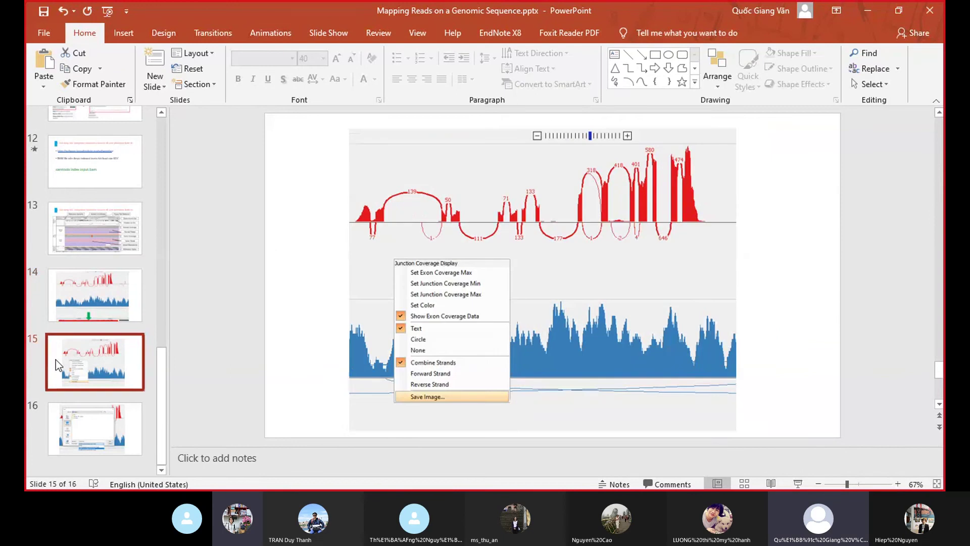
pyautogui.click(77, 310)
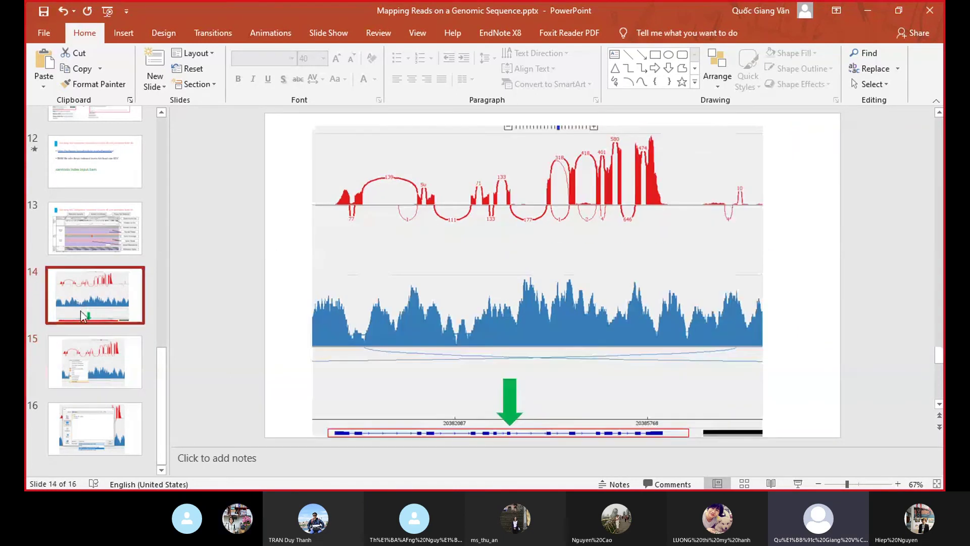
pyautogui.click(93, 377)
pyautogui.click(798, 484)
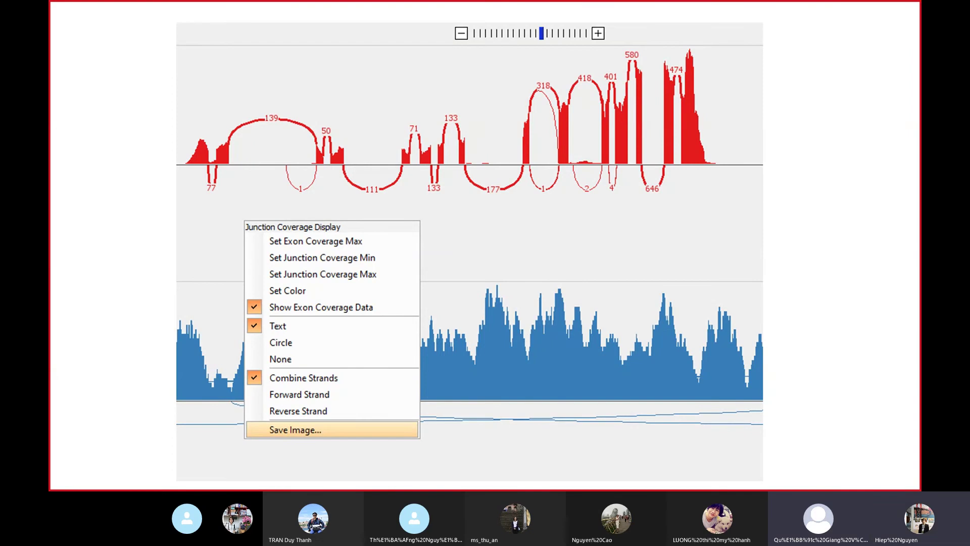
pyautogui.press('Right')
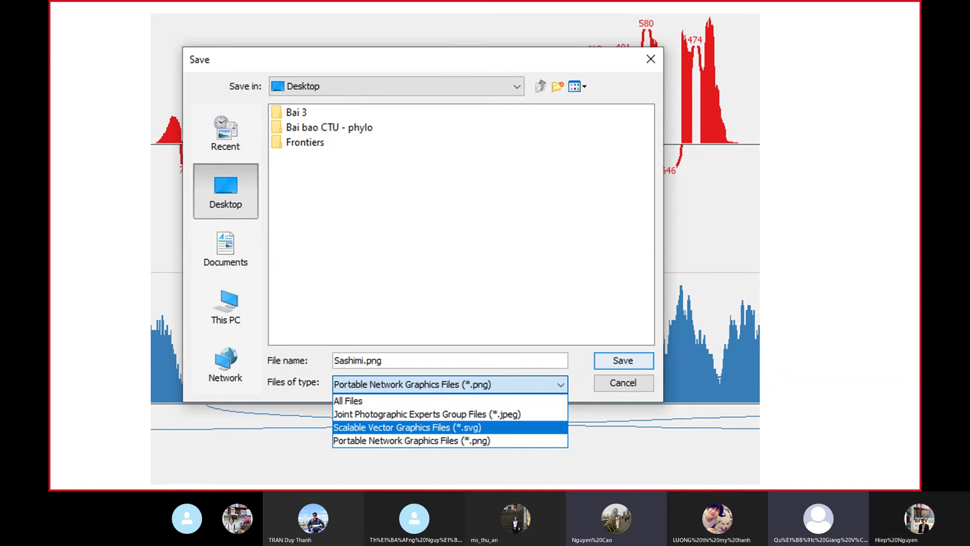
pyautogui.press('Escape')
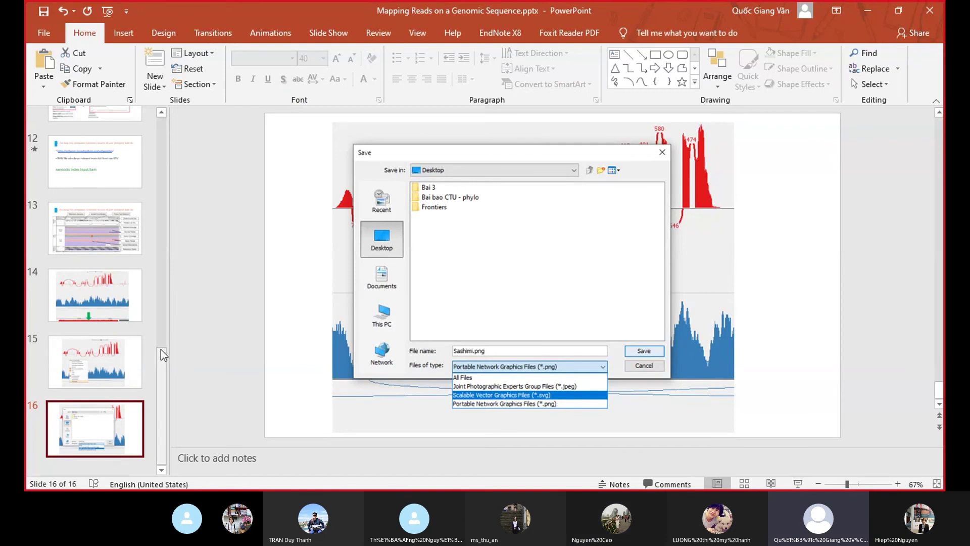
pyautogui.press('Up')
pyautogui.click(131, 422)
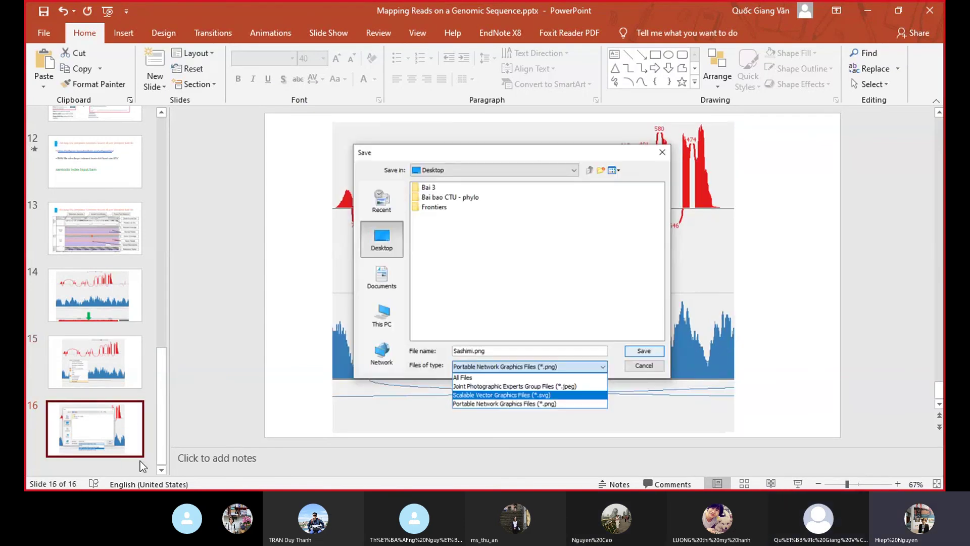
pyautogui.click(133, 472)
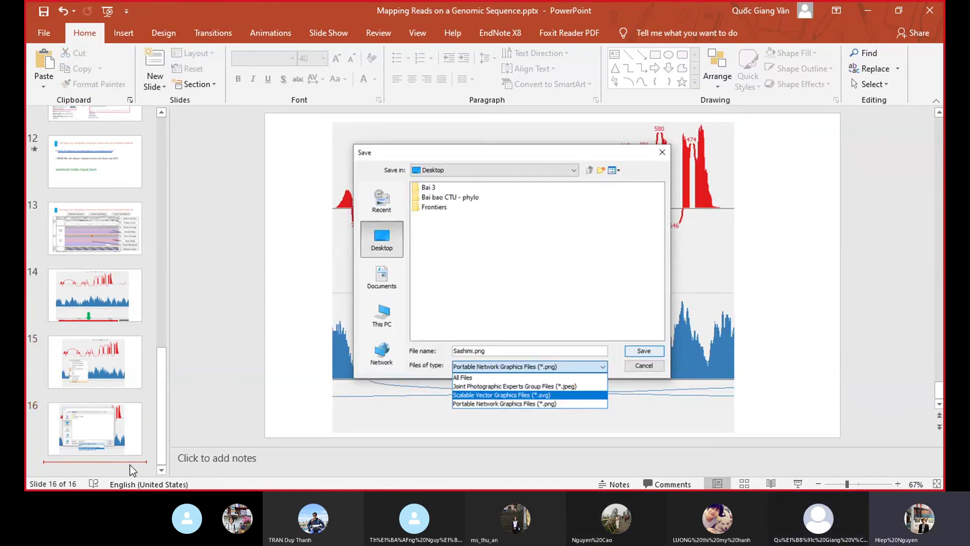
pyautogui.press('Up')
pyautogui.click(114, 422)
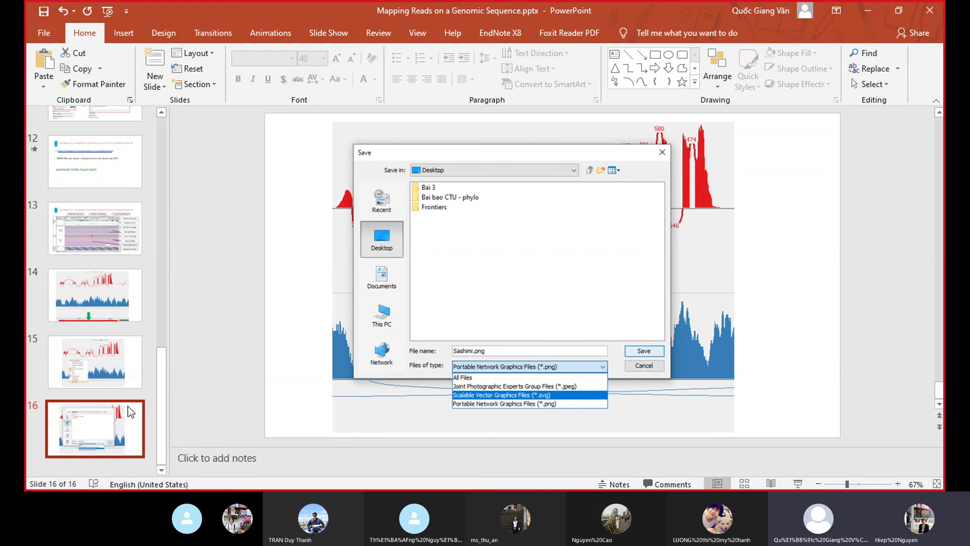